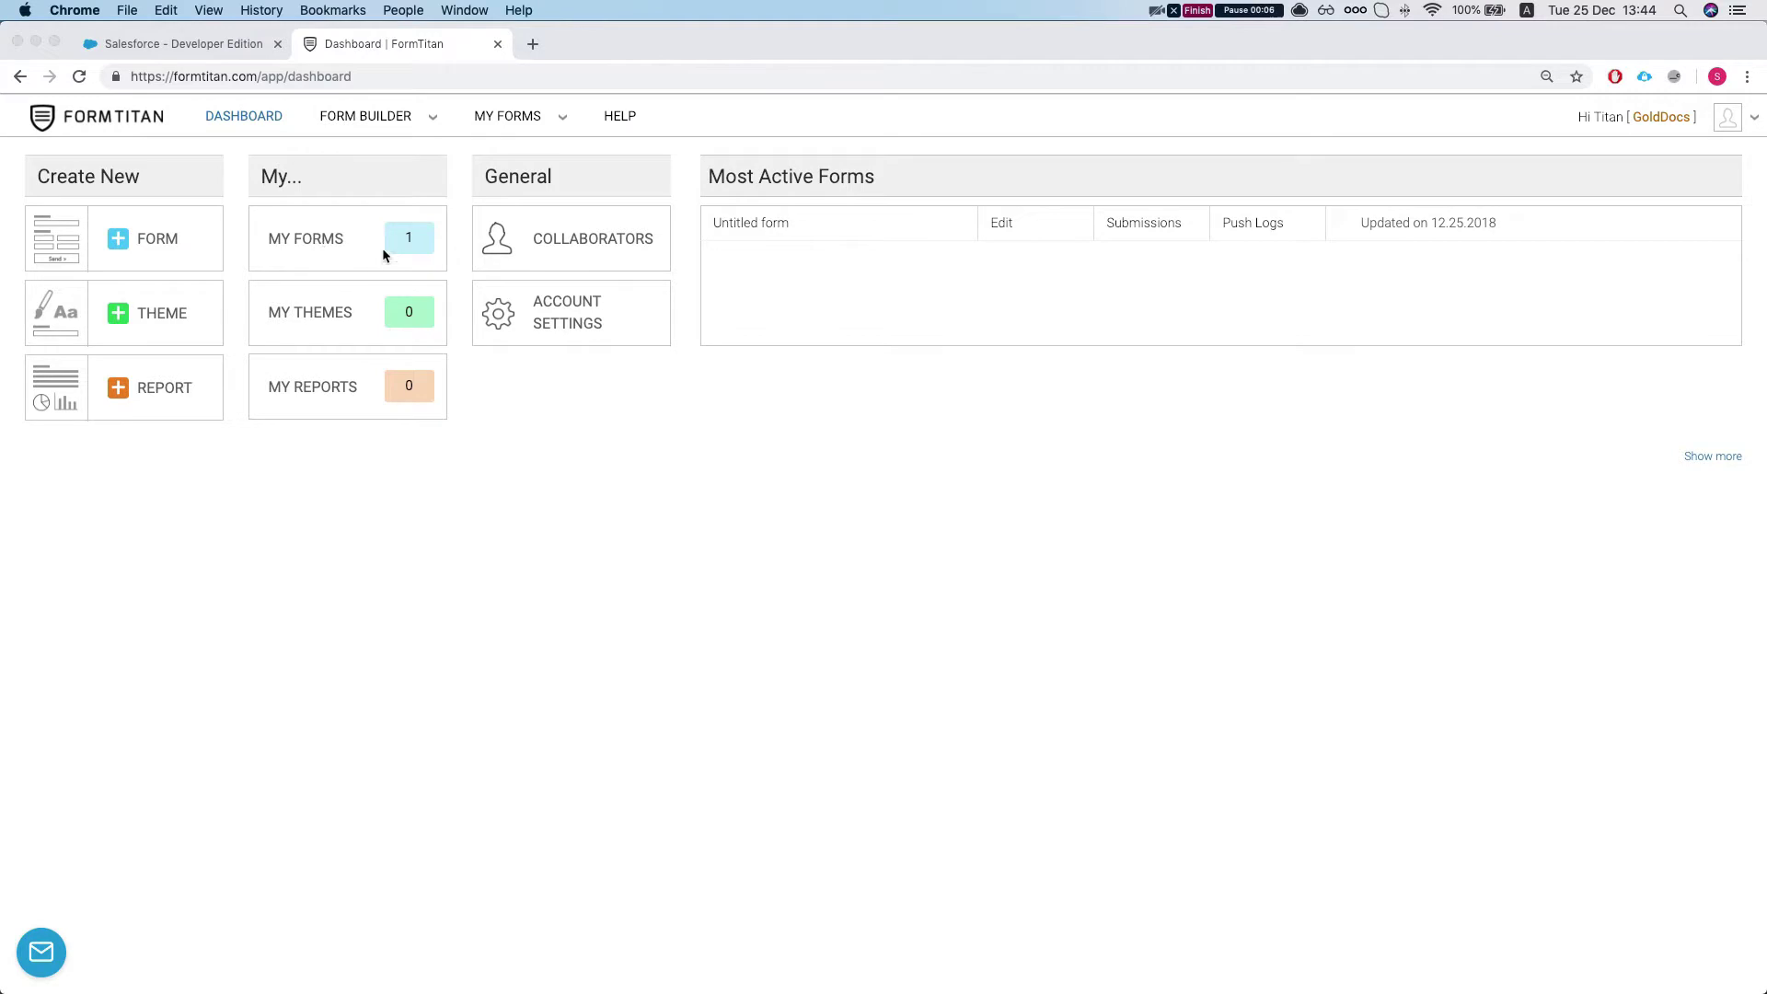
Step: Open the Untitled form from My Forms in the FormTitan form builder
{"action": "left_click", "coordinate": [321, 241]}
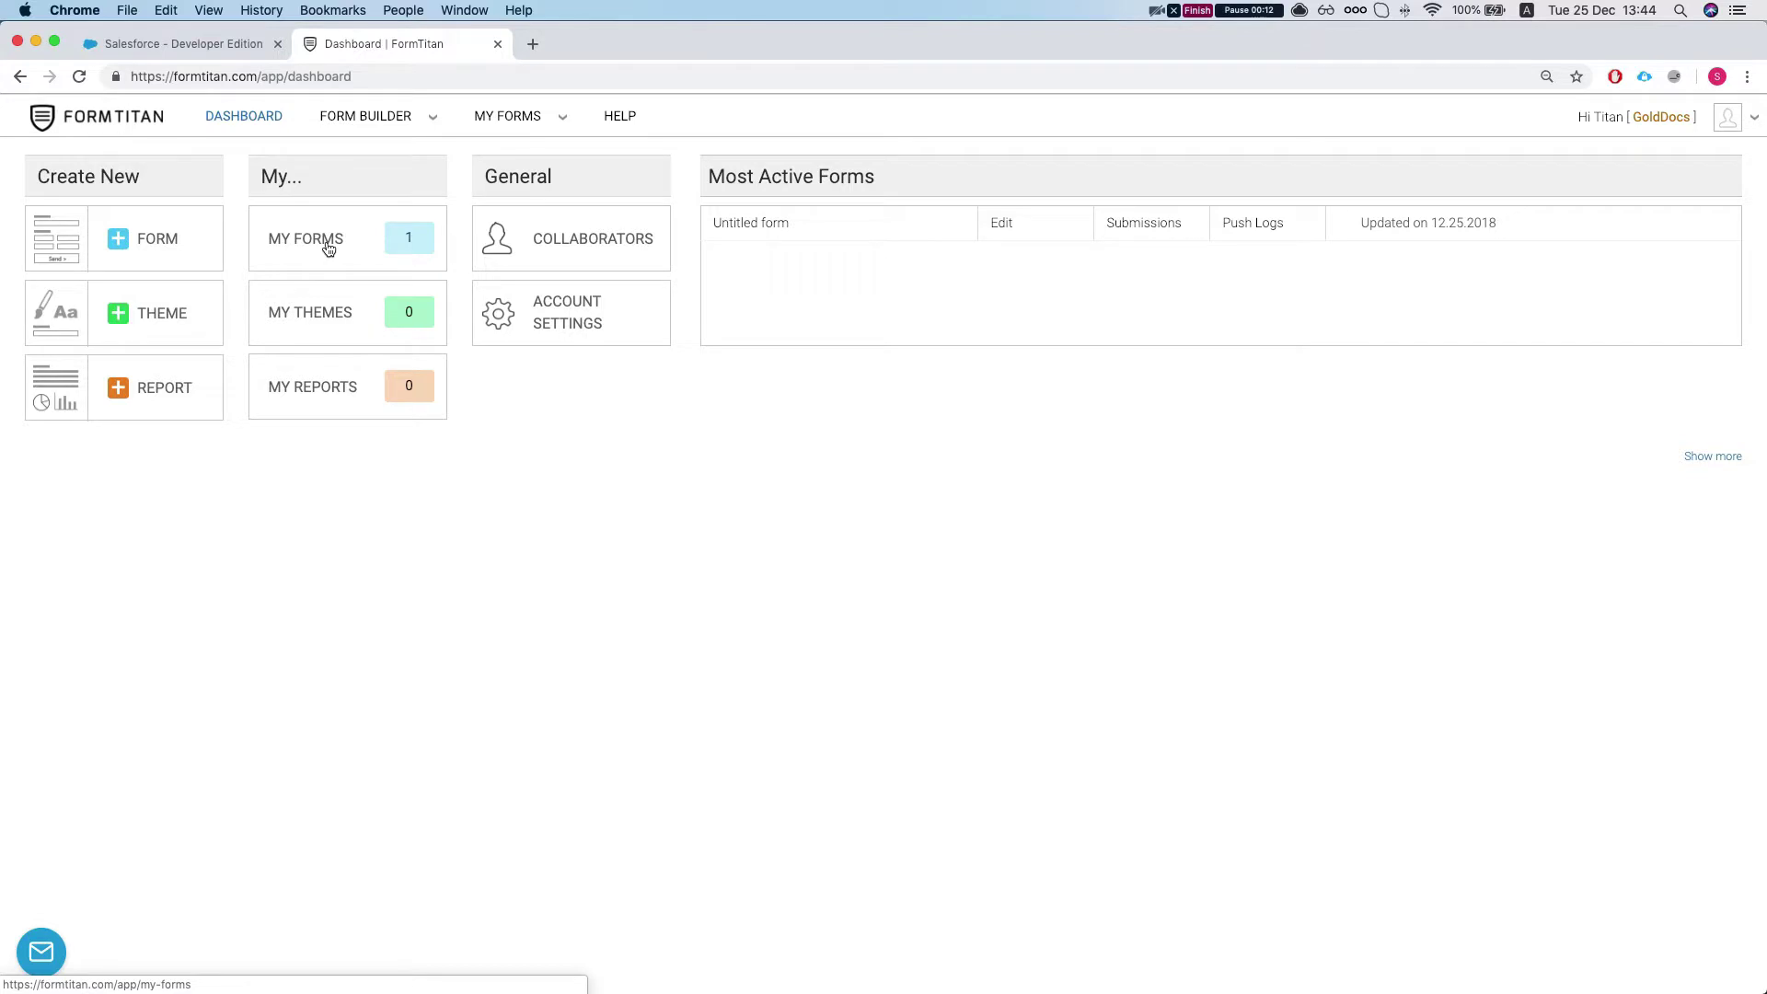
{"action": "left_click", "coordinate": [327, 247]}
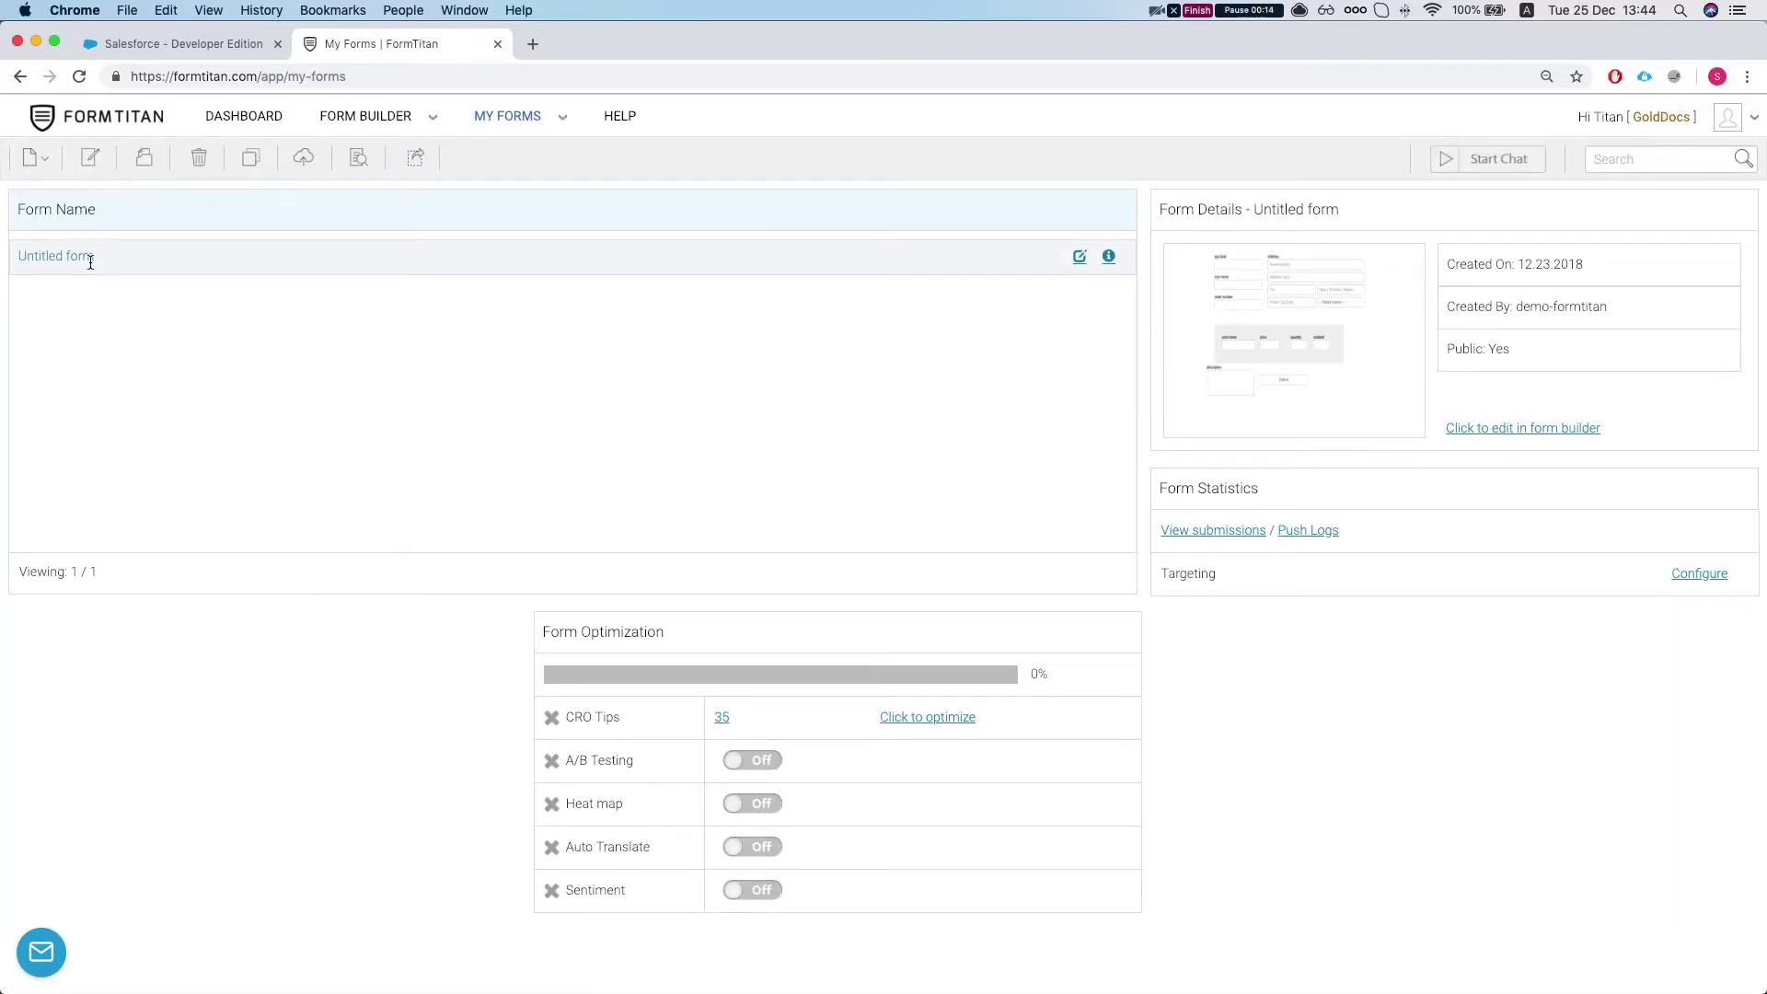
{"action": "left_click", "coordinate": [1079, 256]}
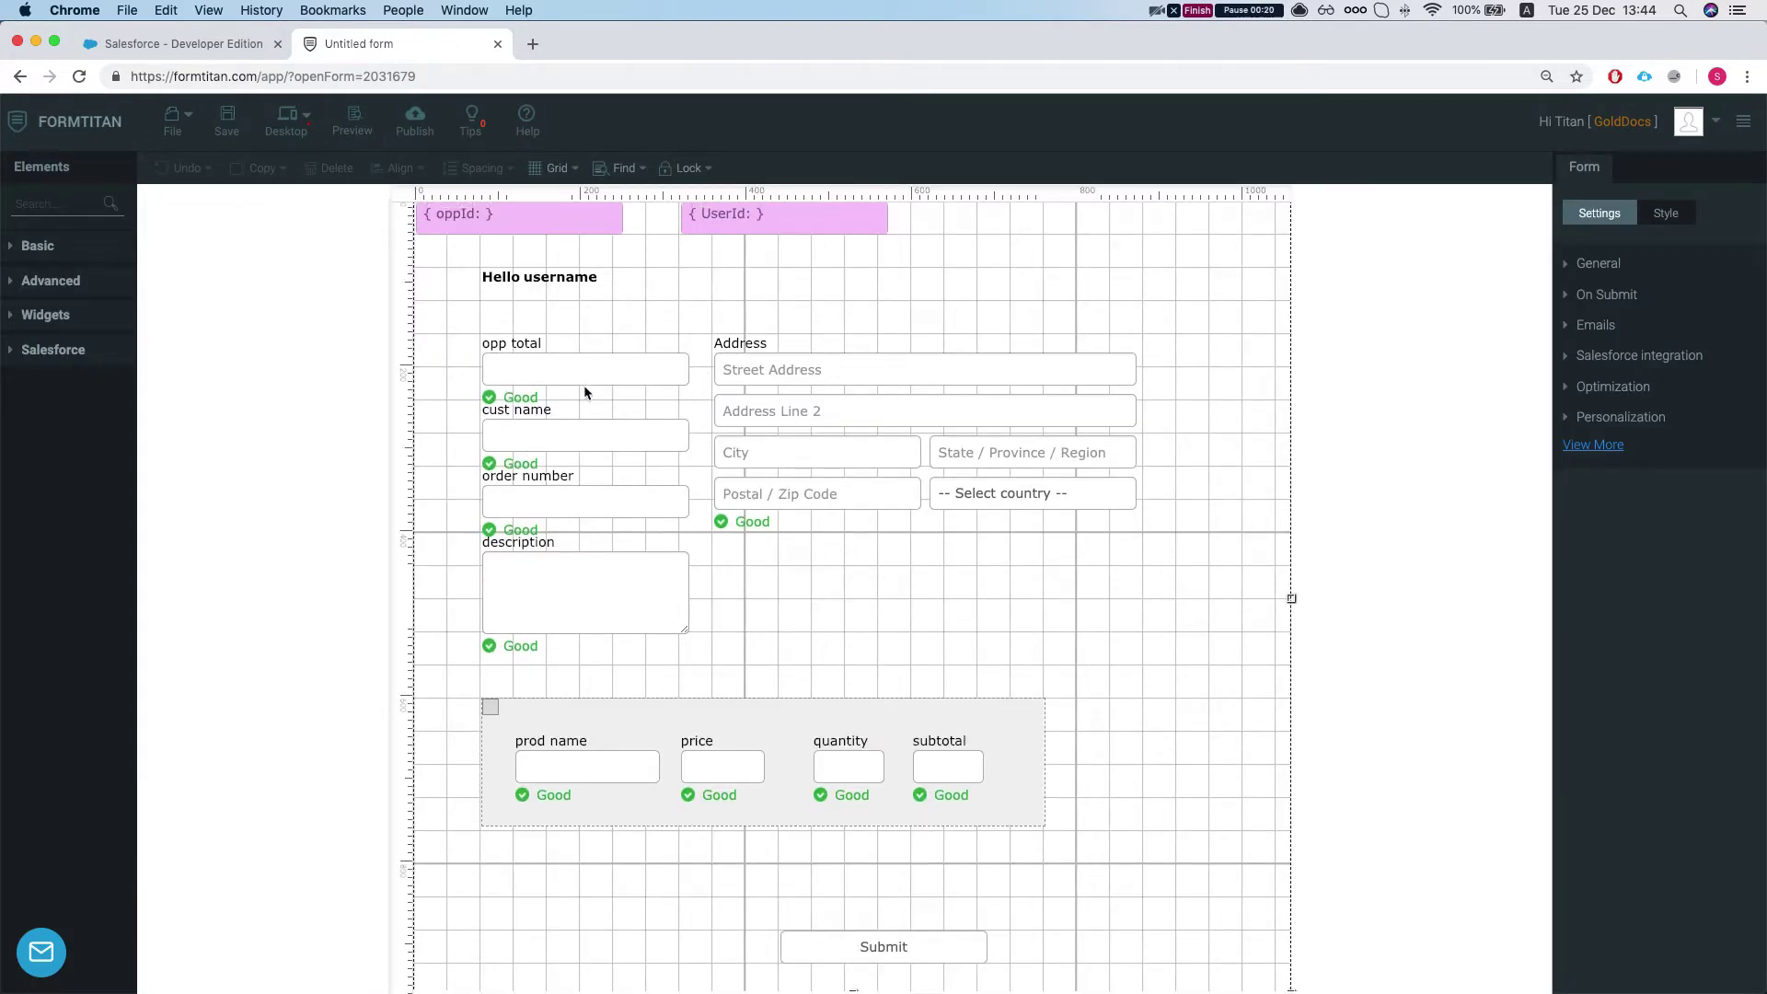
Step: Review the form's left-hand fields and its product section
{"action": "scroll", "coordinate": [589, 391], "scroll_direction": "down", "scroll_amount": 1}
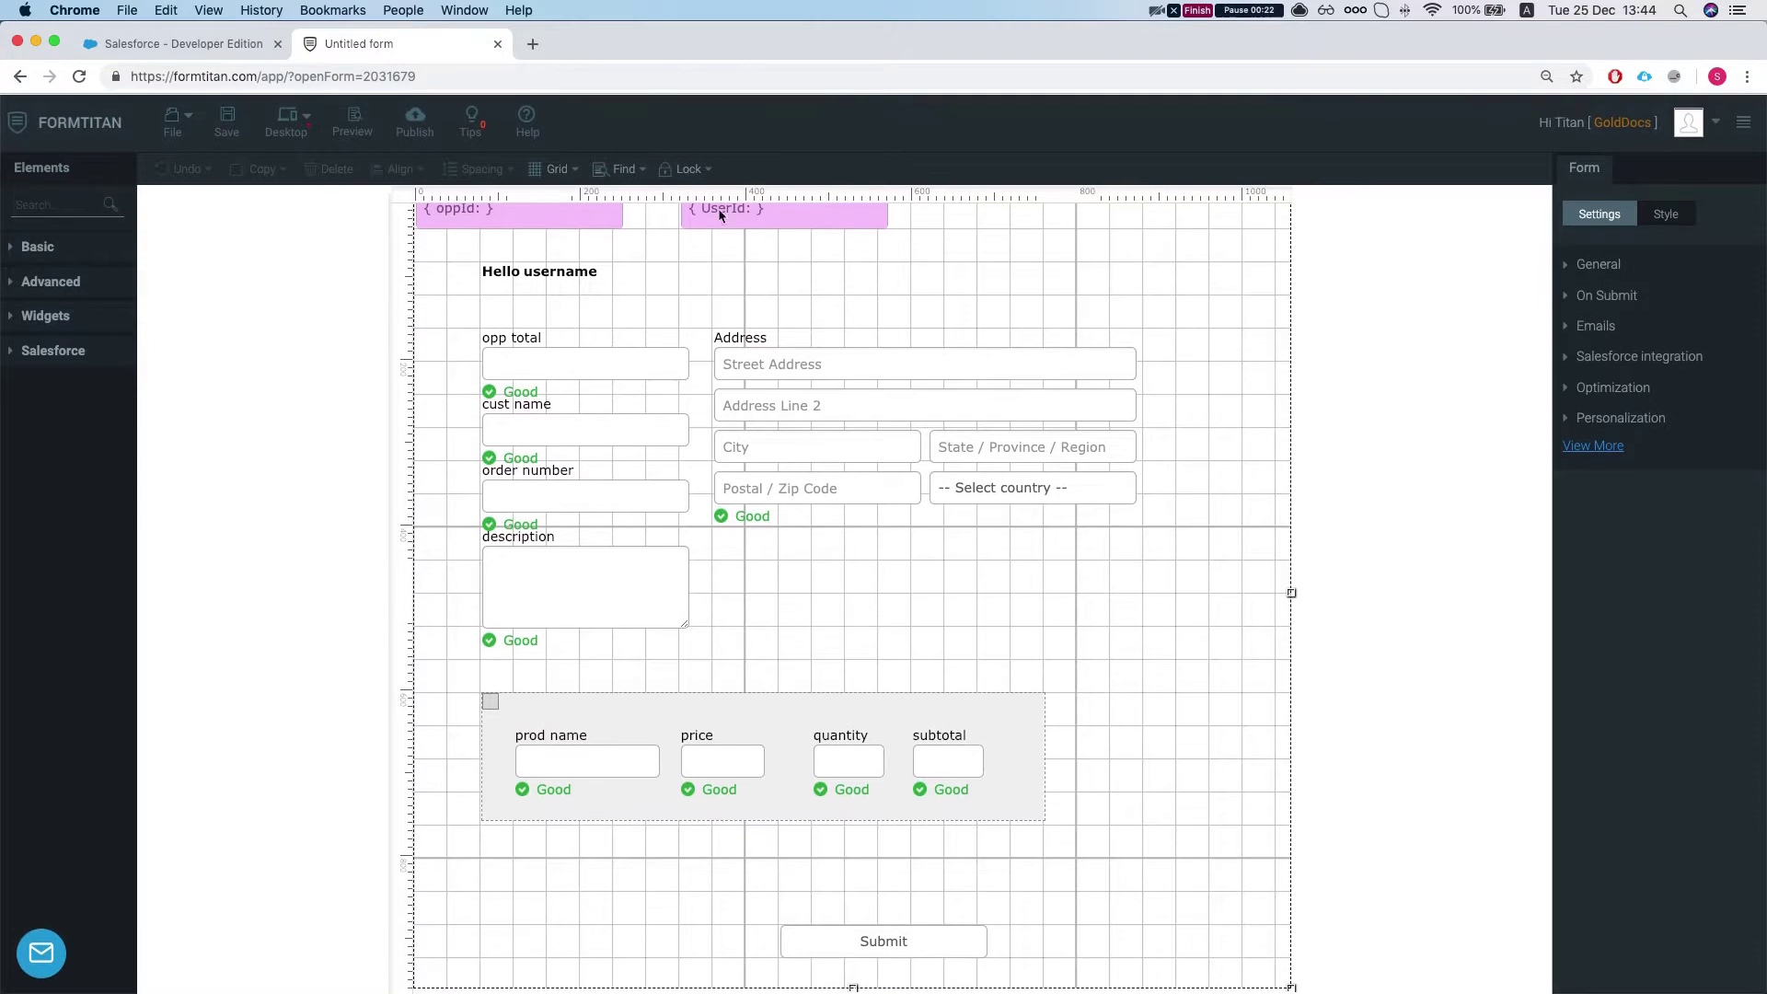
{"action": "scroll", "coordinate": [742, 288], "scroll_direction": "up", "scroll_amount": 1}
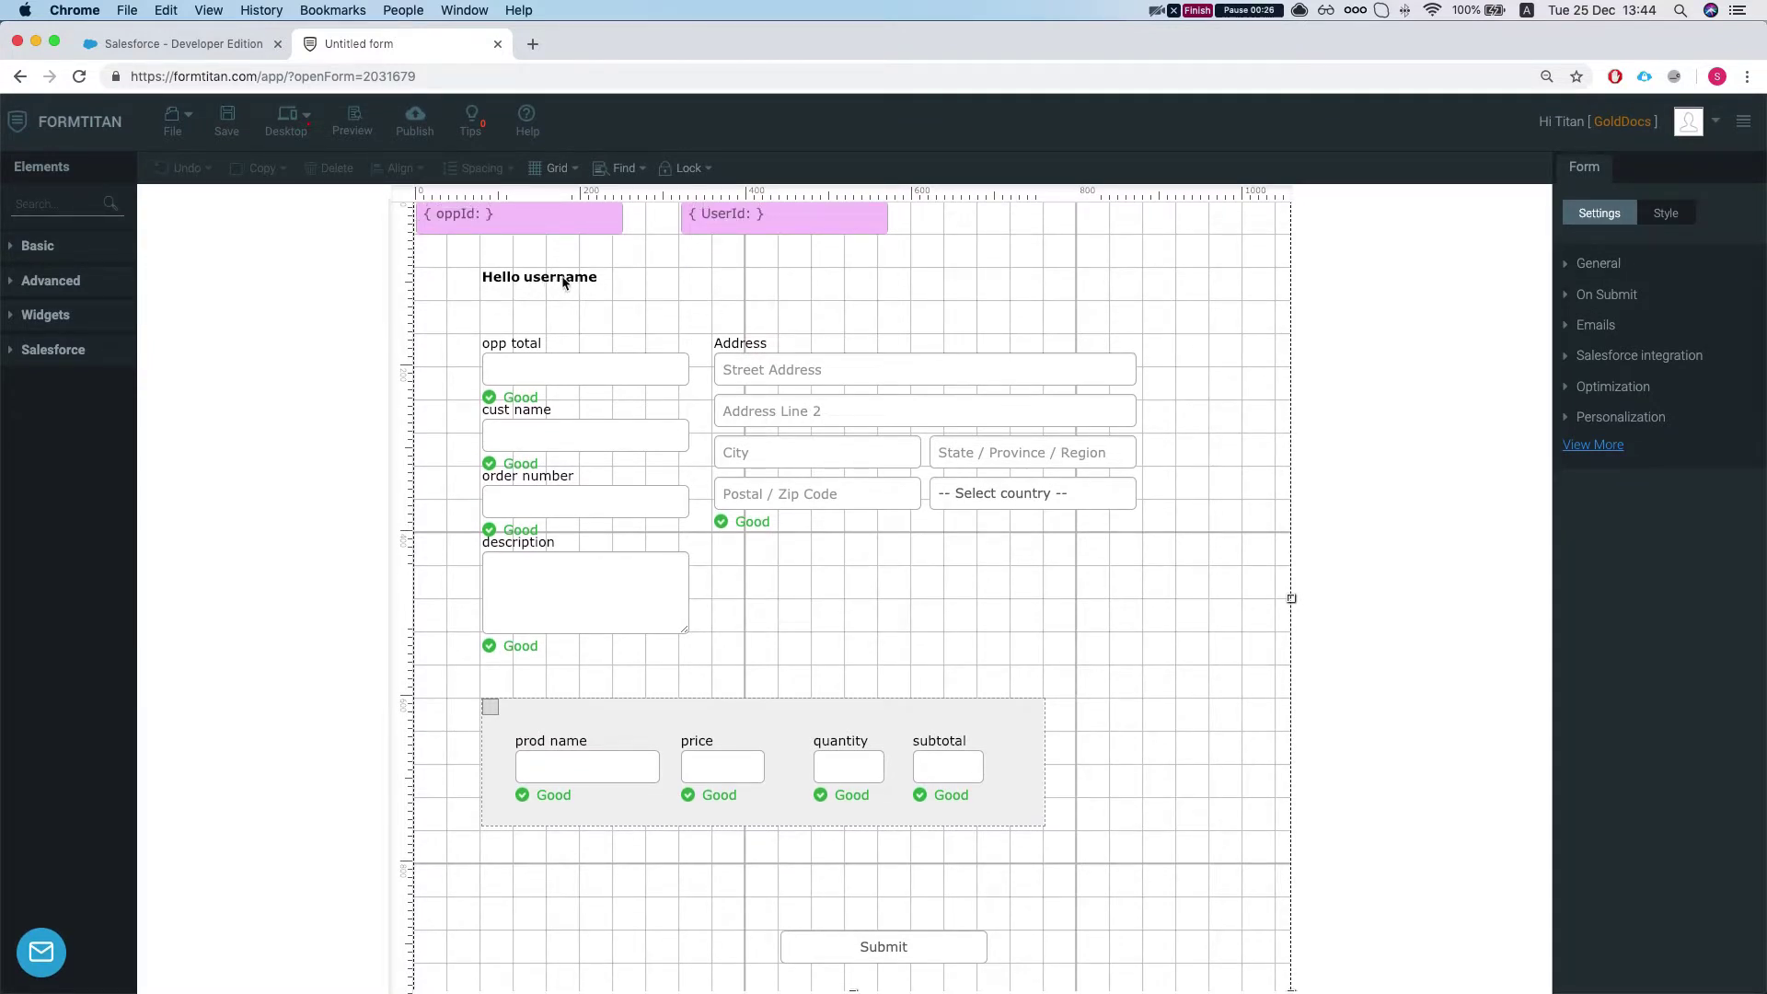
{"action": "scroll", "coordinate": [587, 400], "scroll_direction": "down", "scroll_amount": 1}
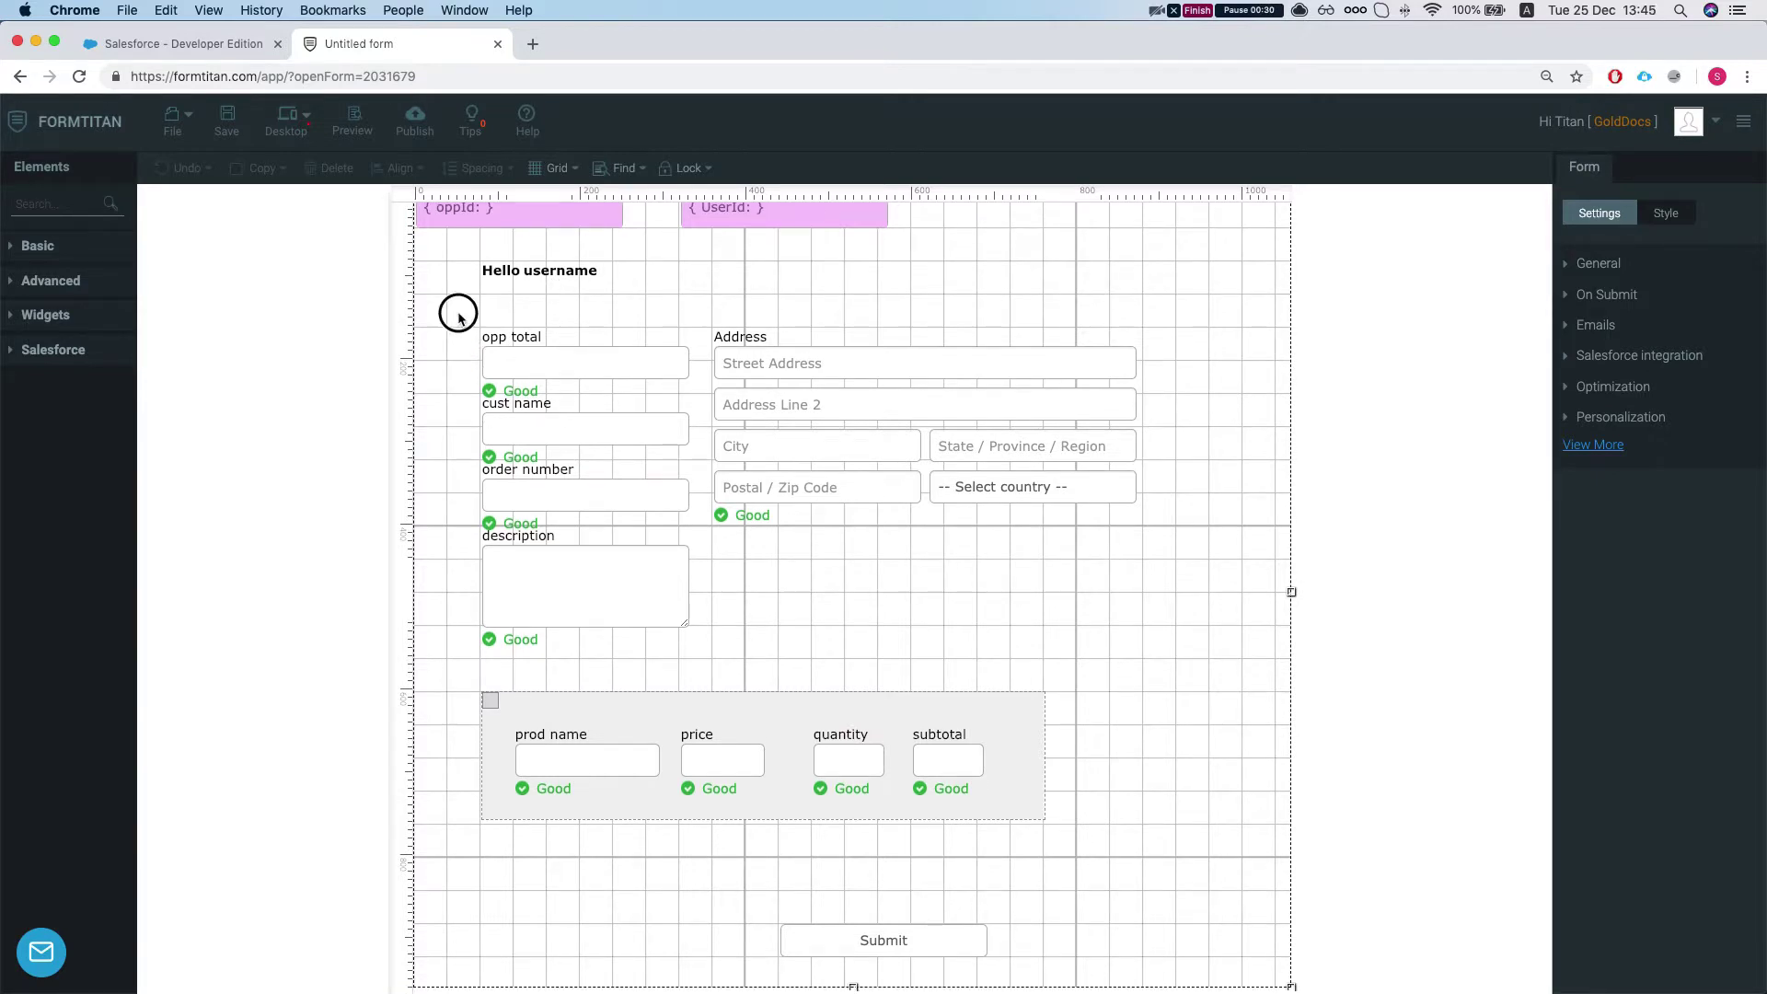
{"action": "left_click_drag", "start_coordinate": [458, 308], "coordinate": [1017, 657]}
{"action": "left_click_drag", "start_coordinate": [1118, 895], "coordinate": [522, 649]}
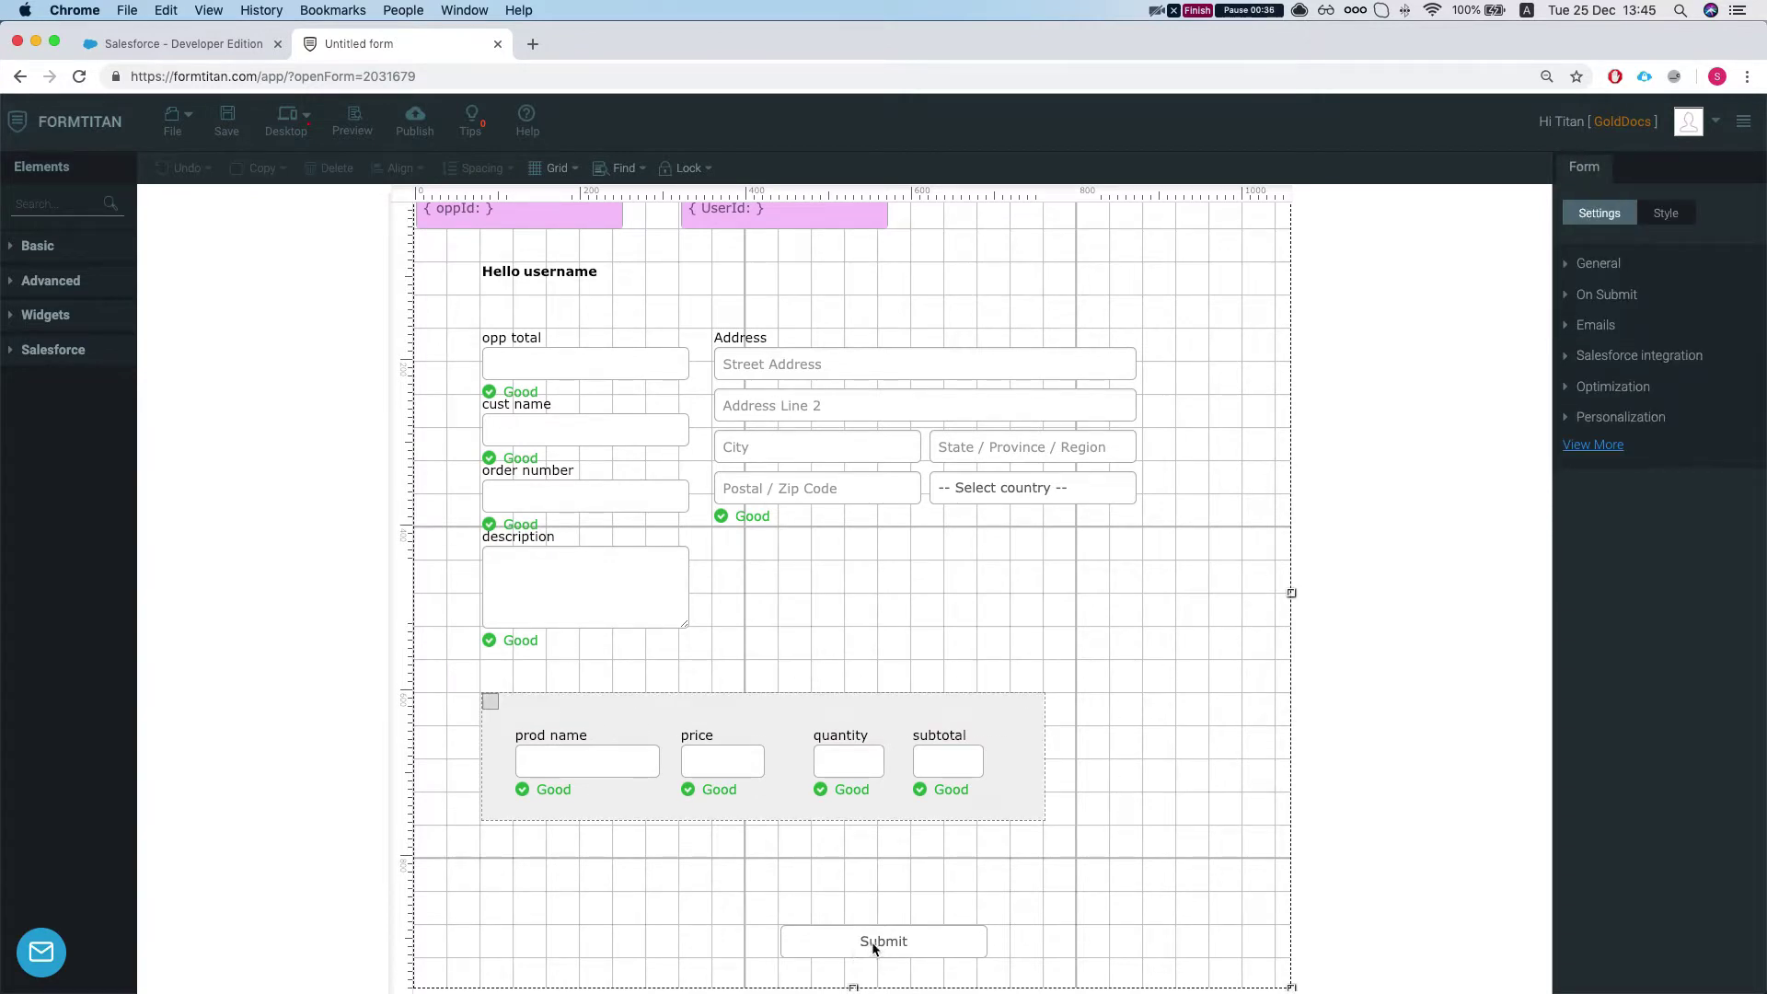
{"action": "scroll", "coordinate": [884, 893], "scroll_direction": "up", "scroll_amount": 1}
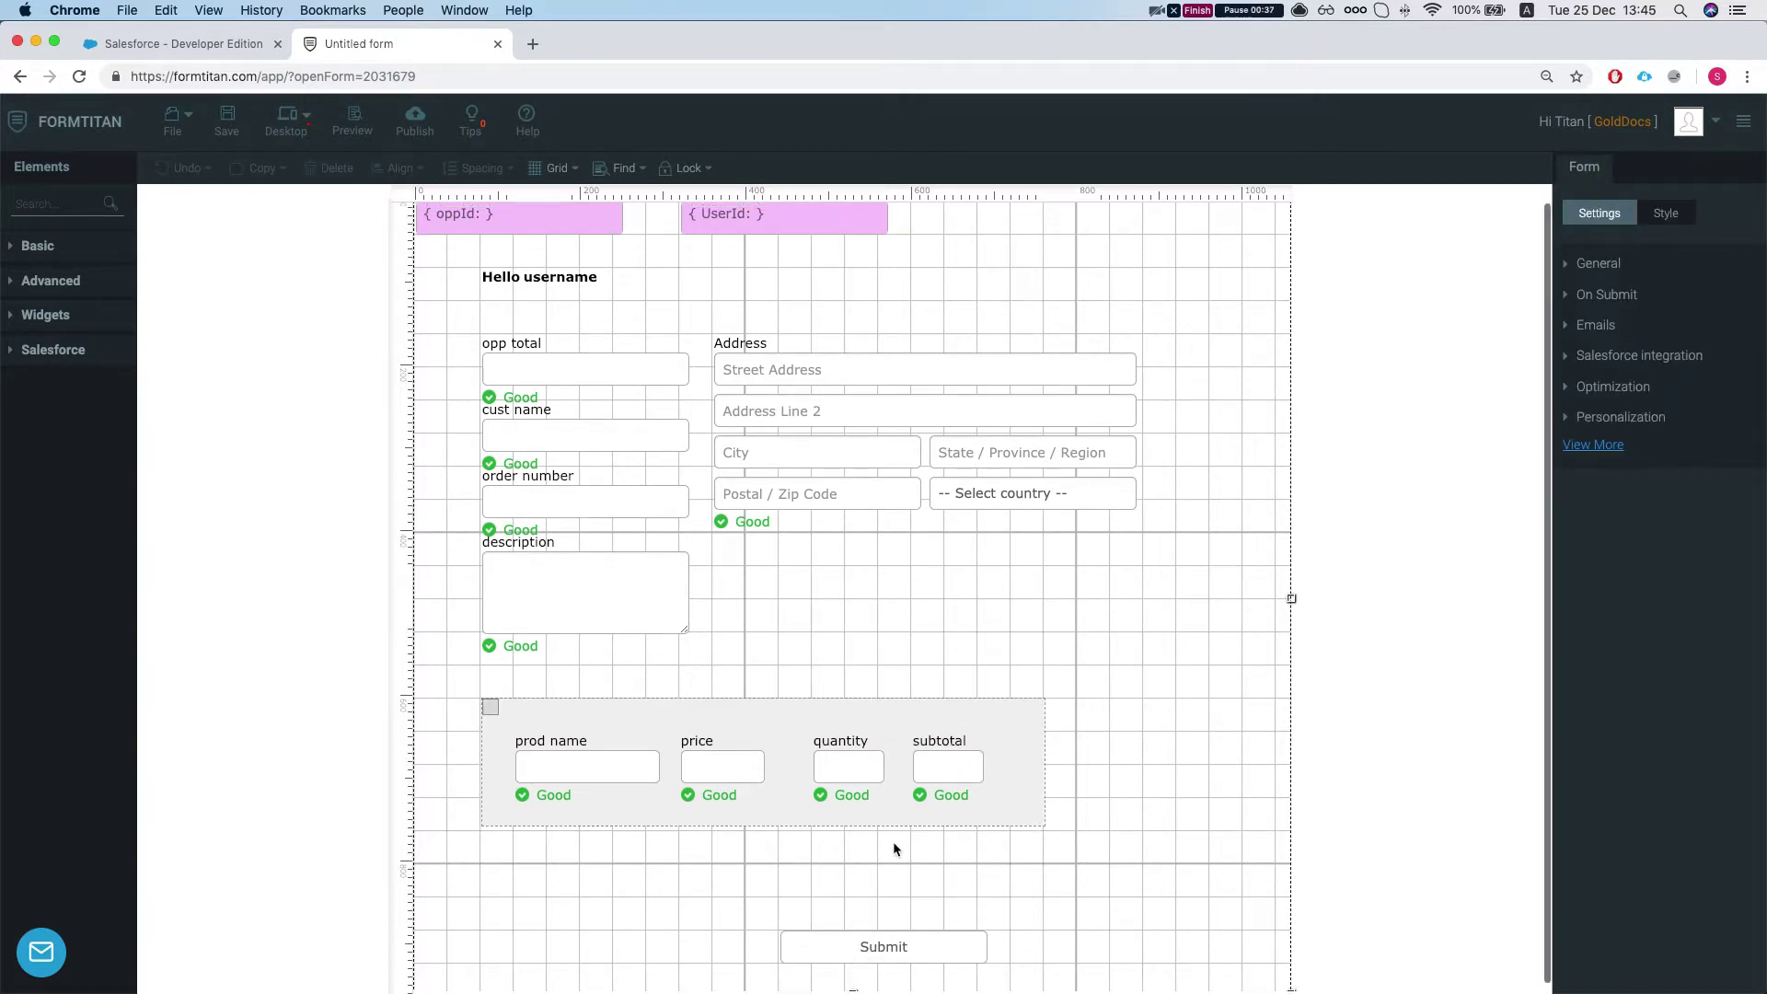
Step: Expand and collapse General, then open the form's Salesforce integration settings
{"action": "left_click", "coordinate": [1610, 267]}
{"action": "left_click", "coordinate": [1610, 267]}
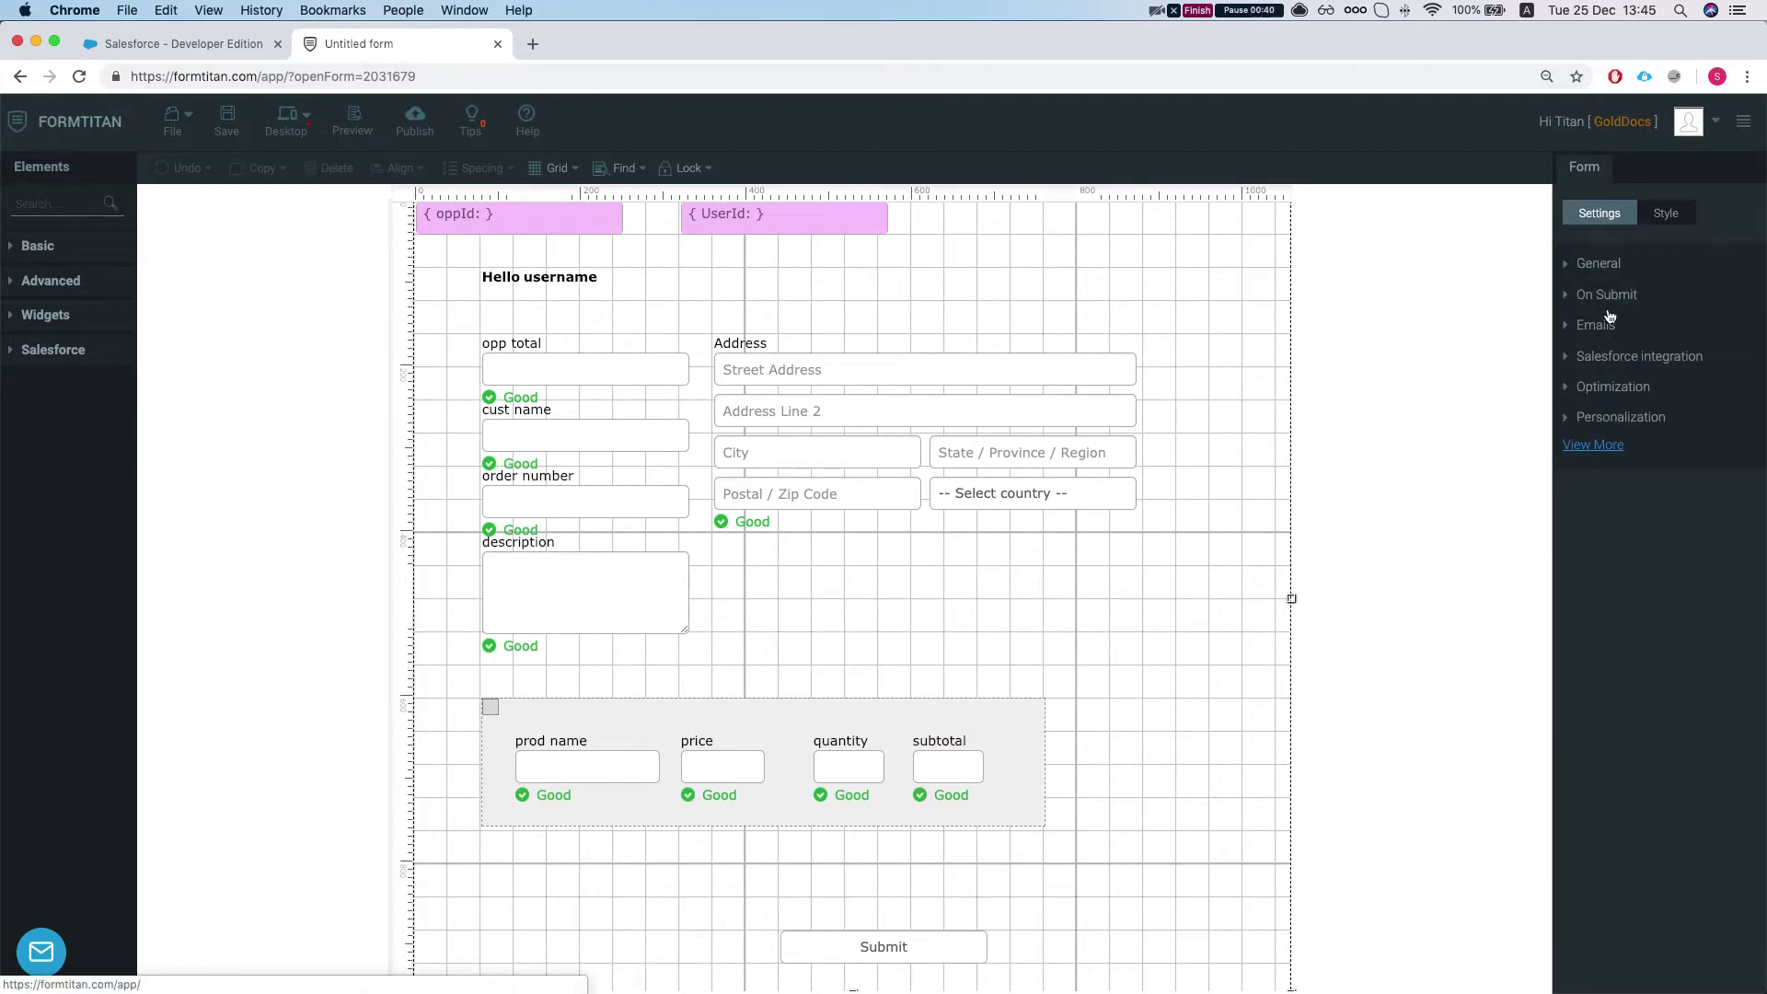
{"action": "left_click", "coordinate": [1606, 356]}
{"action": "left_click", "coordinate": [1593, 515]}
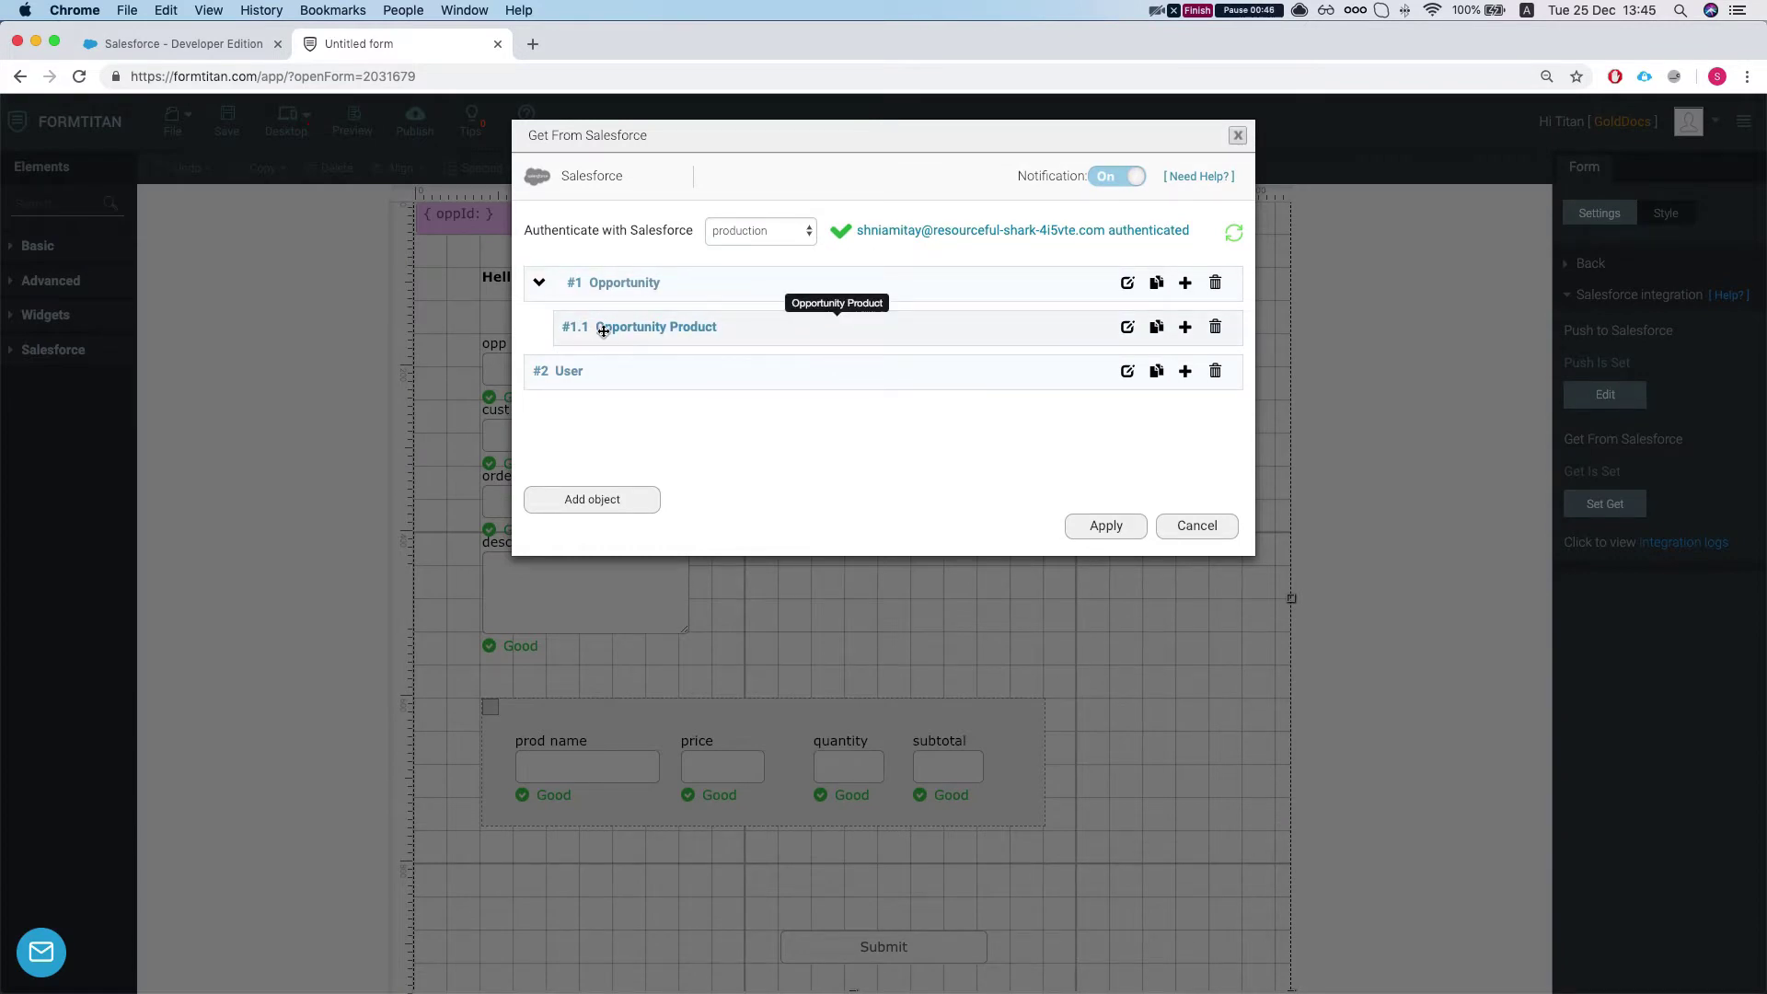
{"action": "left_click", "coordinate": [1126, 372]}
{"action": "left_click", "coordinate": [578, 295]}
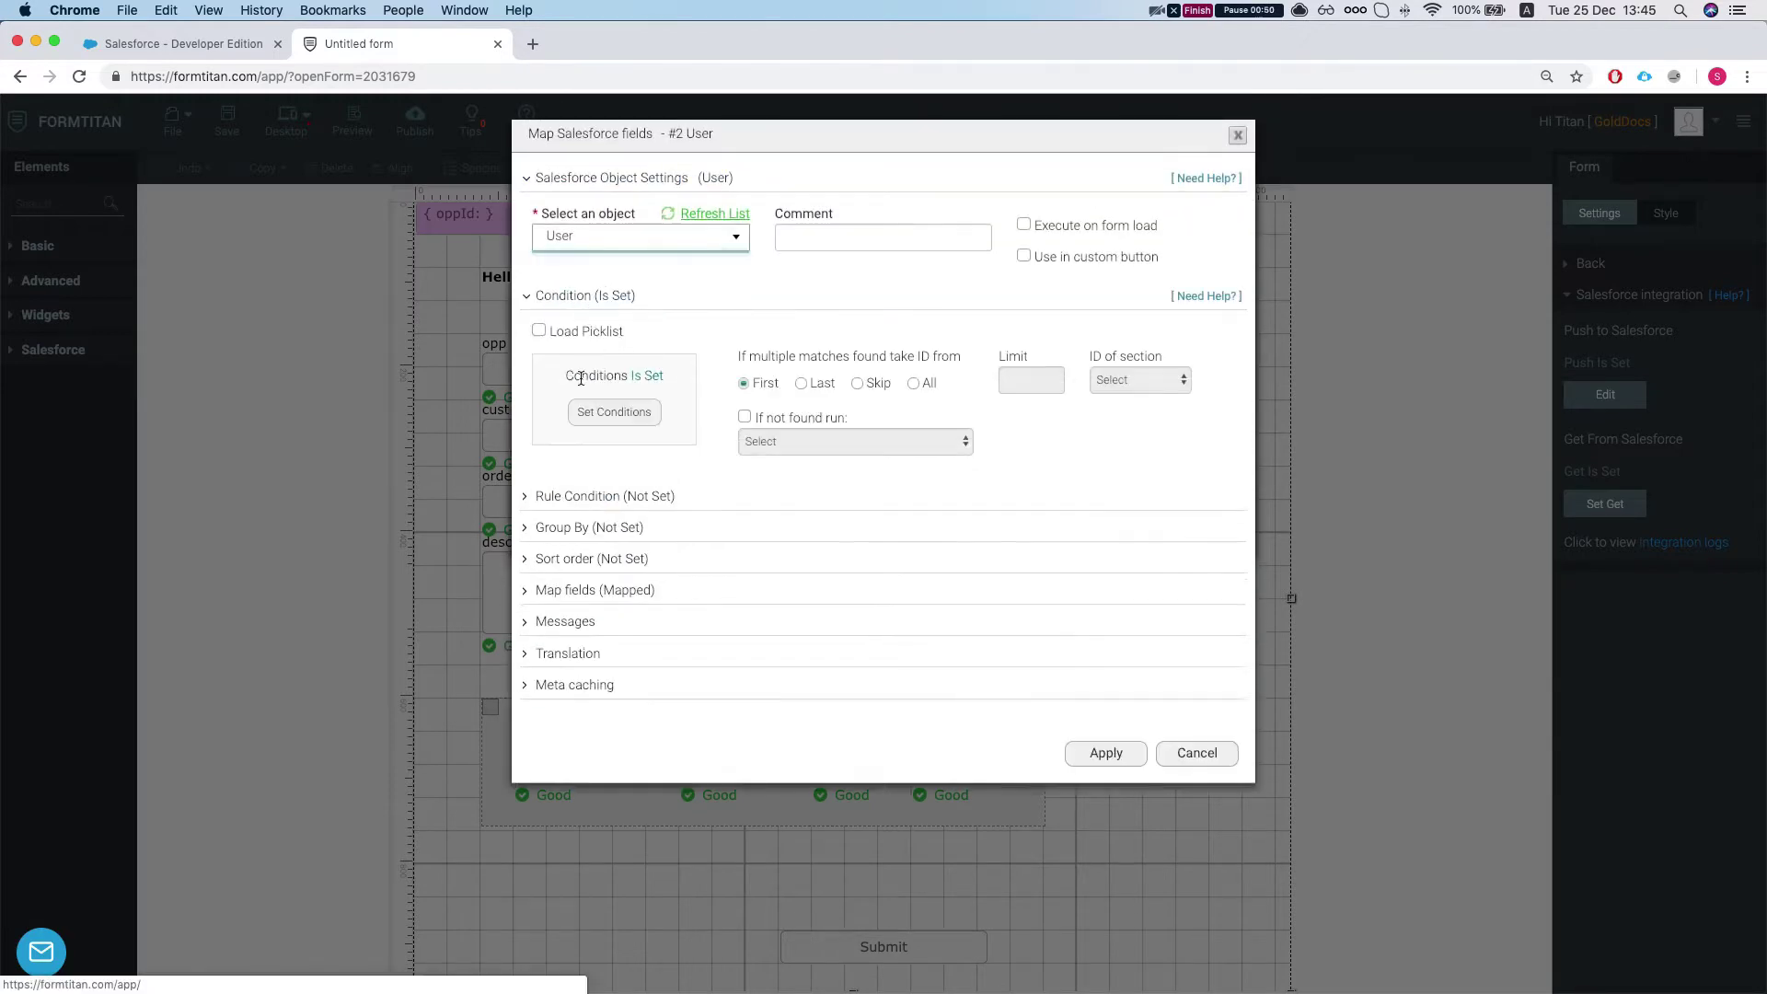
{"action": "left_click", "coordinate": [613, 411]}
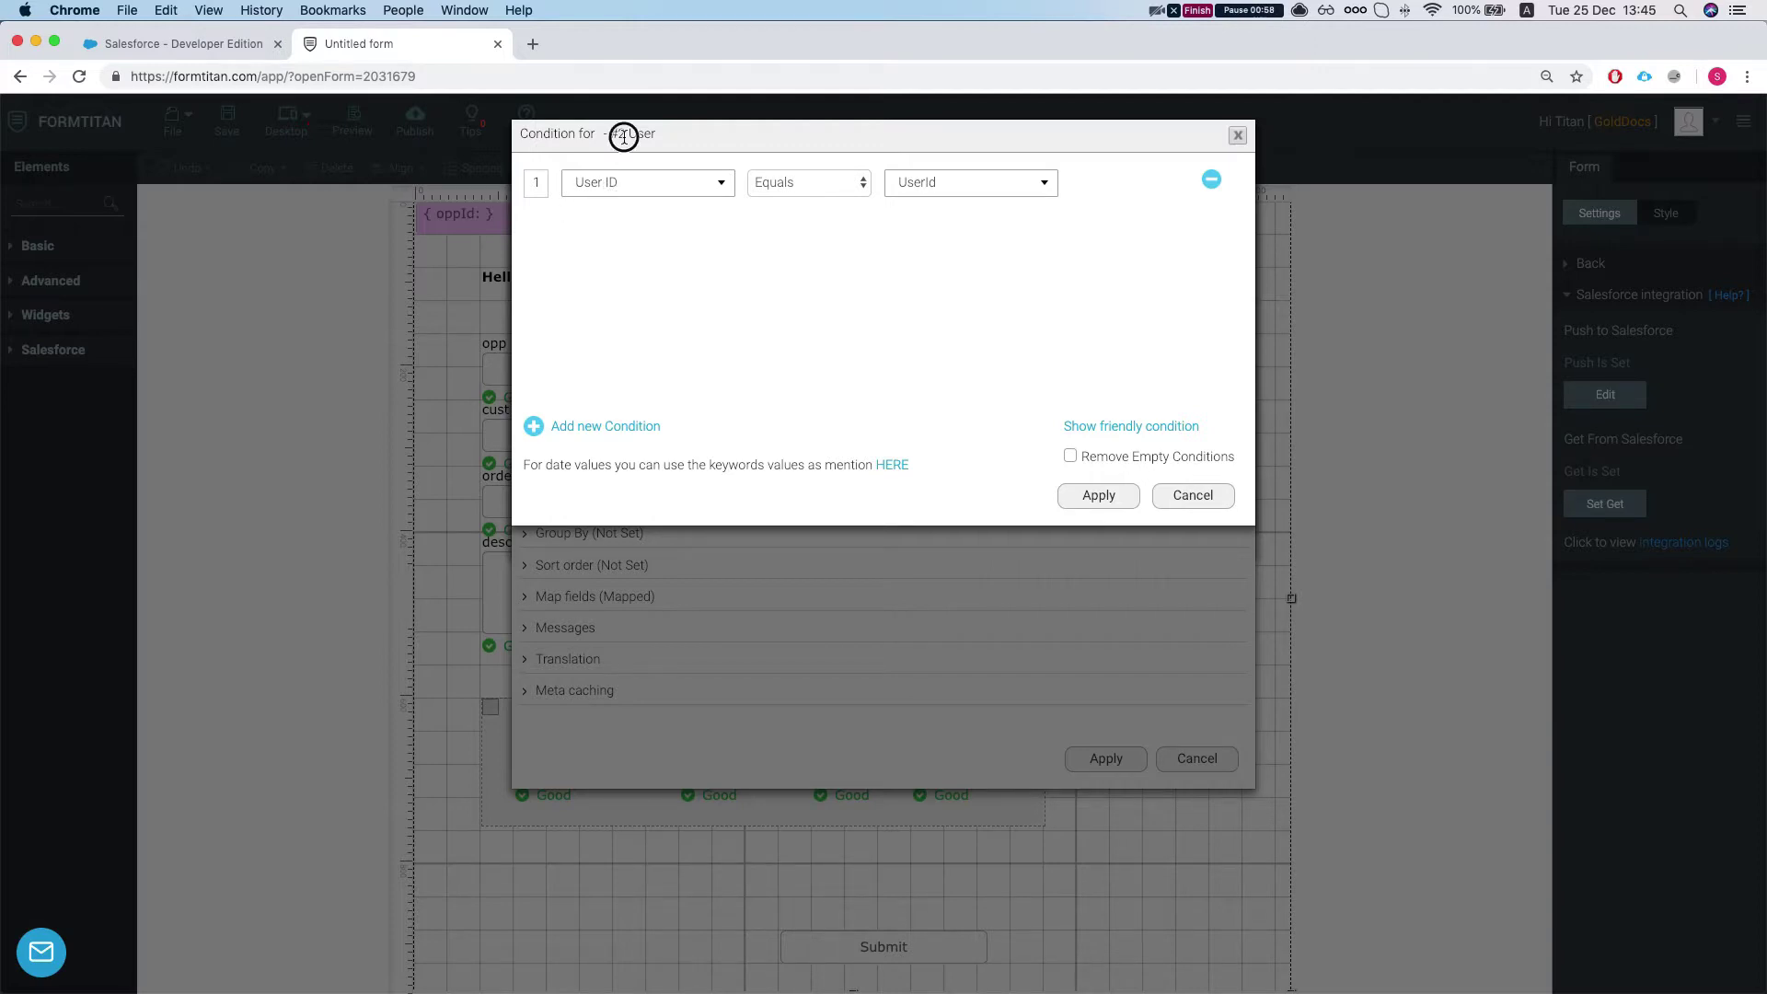
{"action": "left_click", "coordinate": [963, 184]}
{"action": "left_click", "coordinate": [1083, 192]}
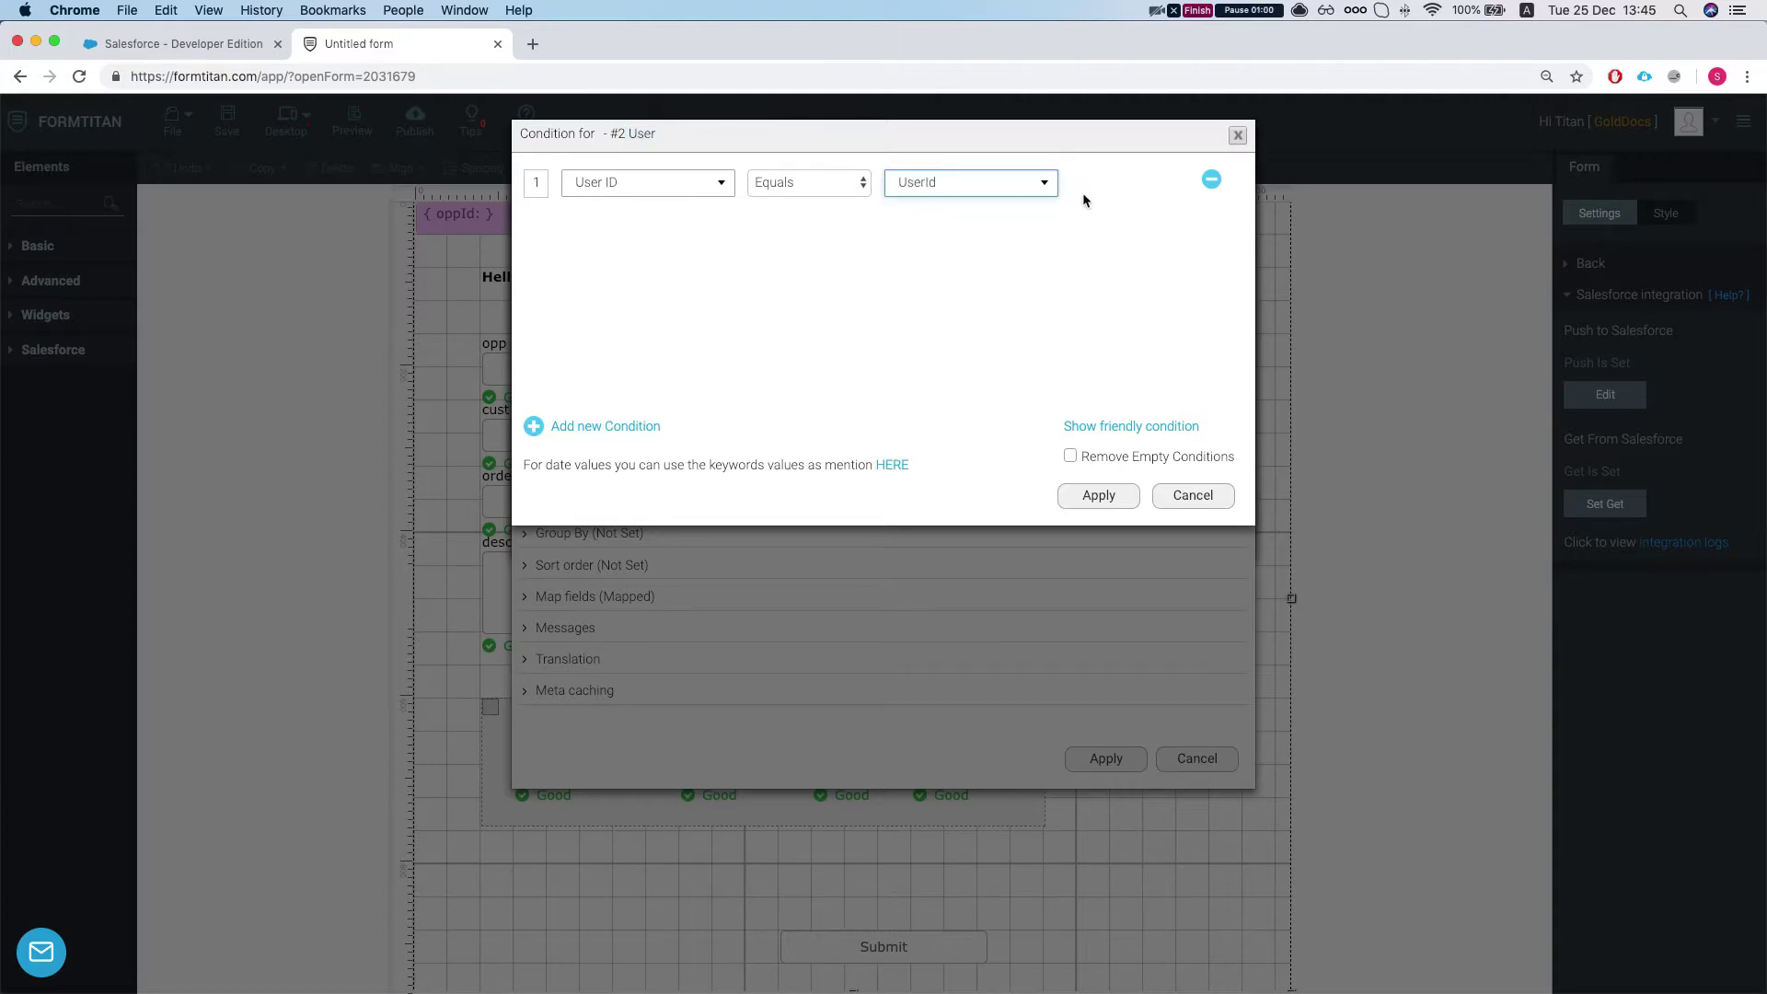
{"action": "left_click", "coordinate": [1187, 496]}
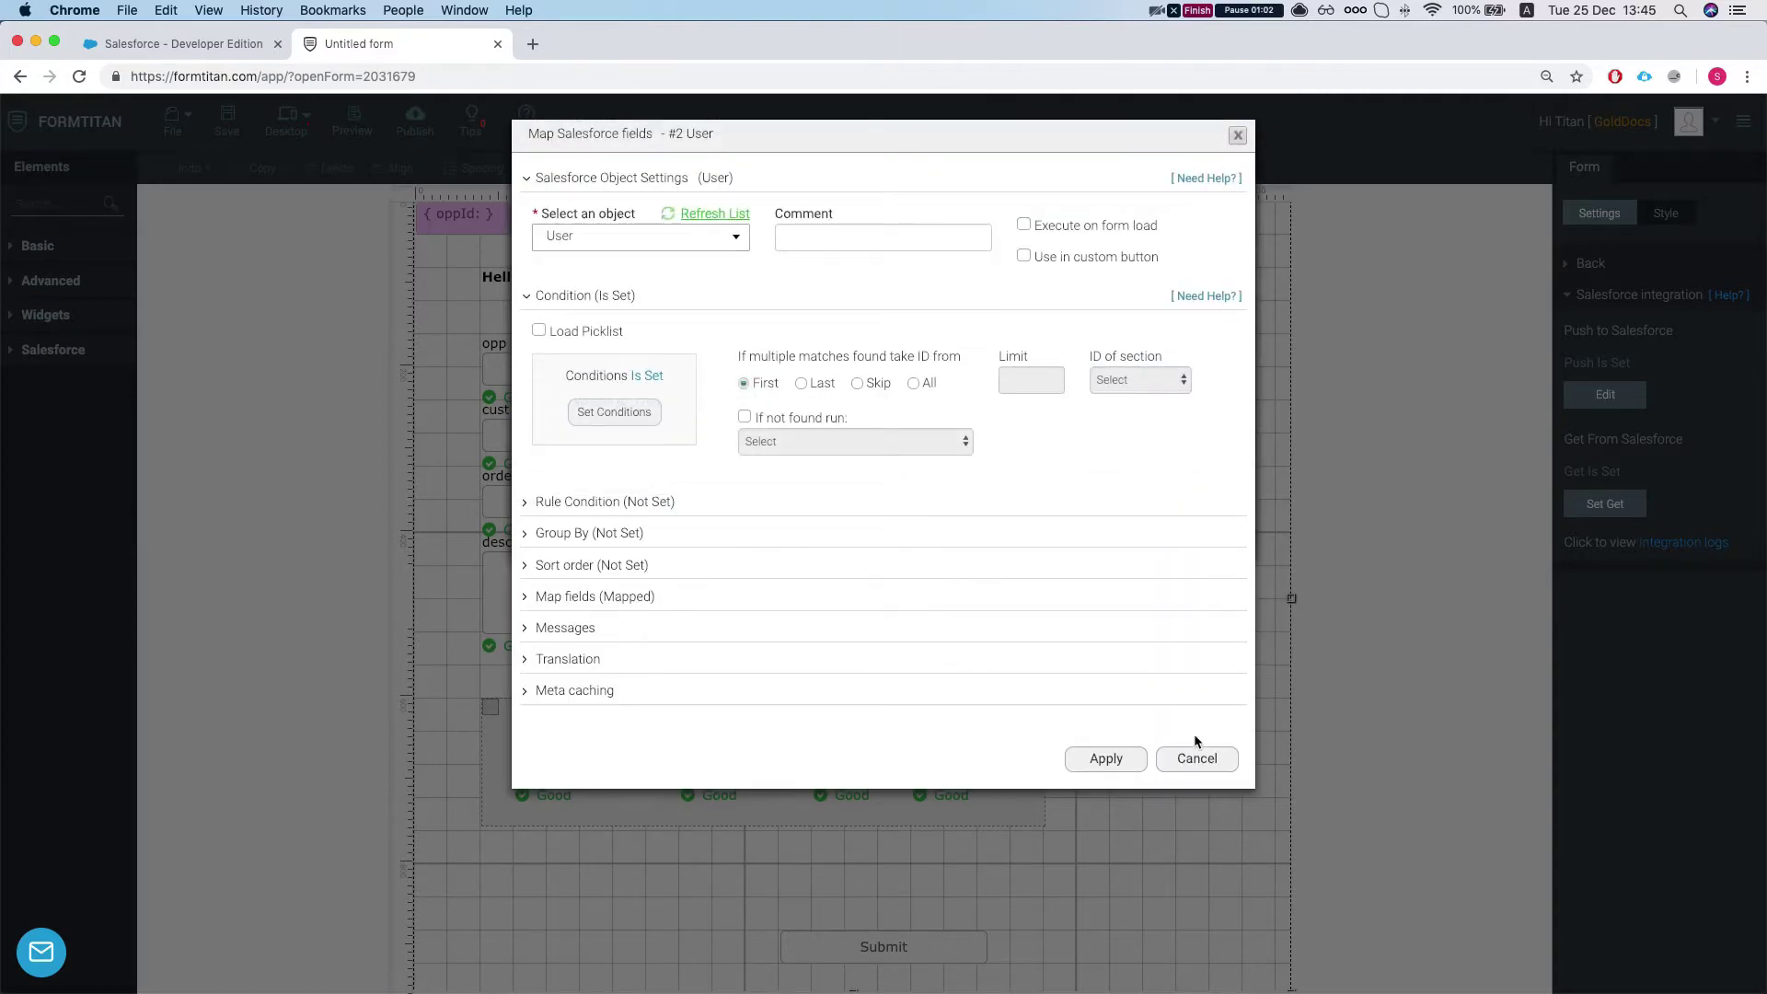
{"action": "left_click", "coordinate": [1195, 758]}
Step: Close the Get From Salesforce dialog and check the Field IDs: oppId is fld8, UserId is fld13
{"action": "left_click", "coordinate": [1186, 525]}
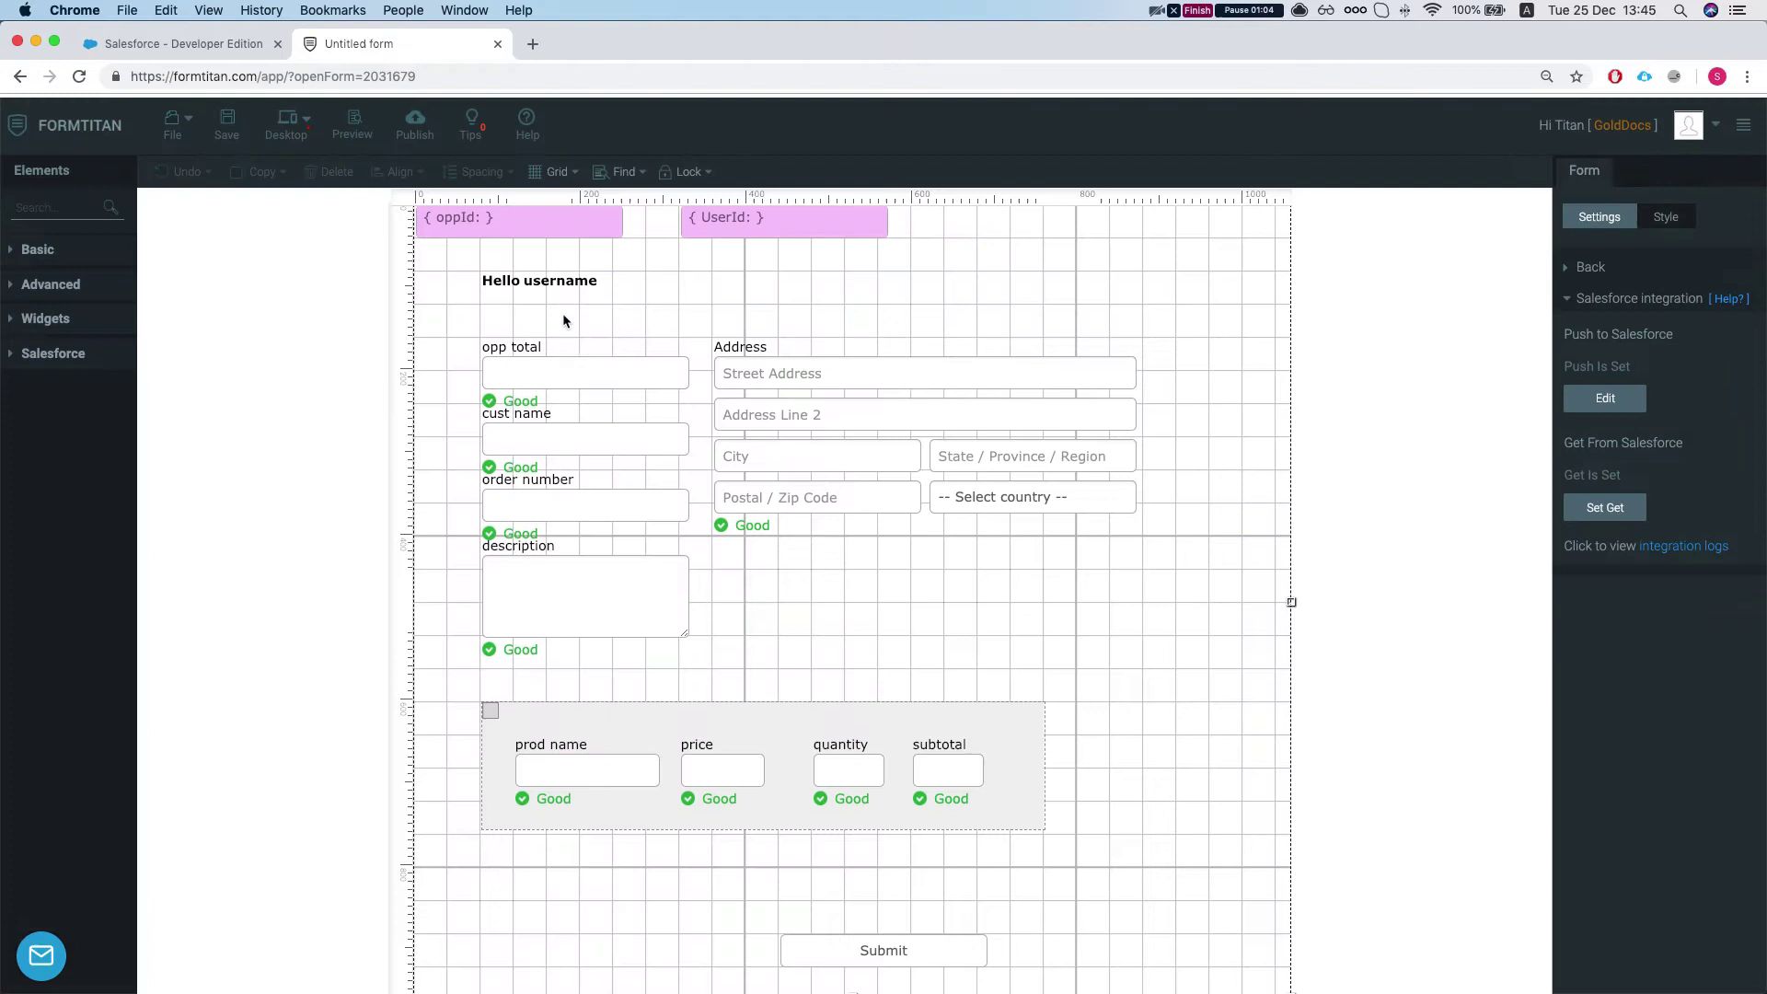
{"action": "left_click", "coordinate": [489, 219]}
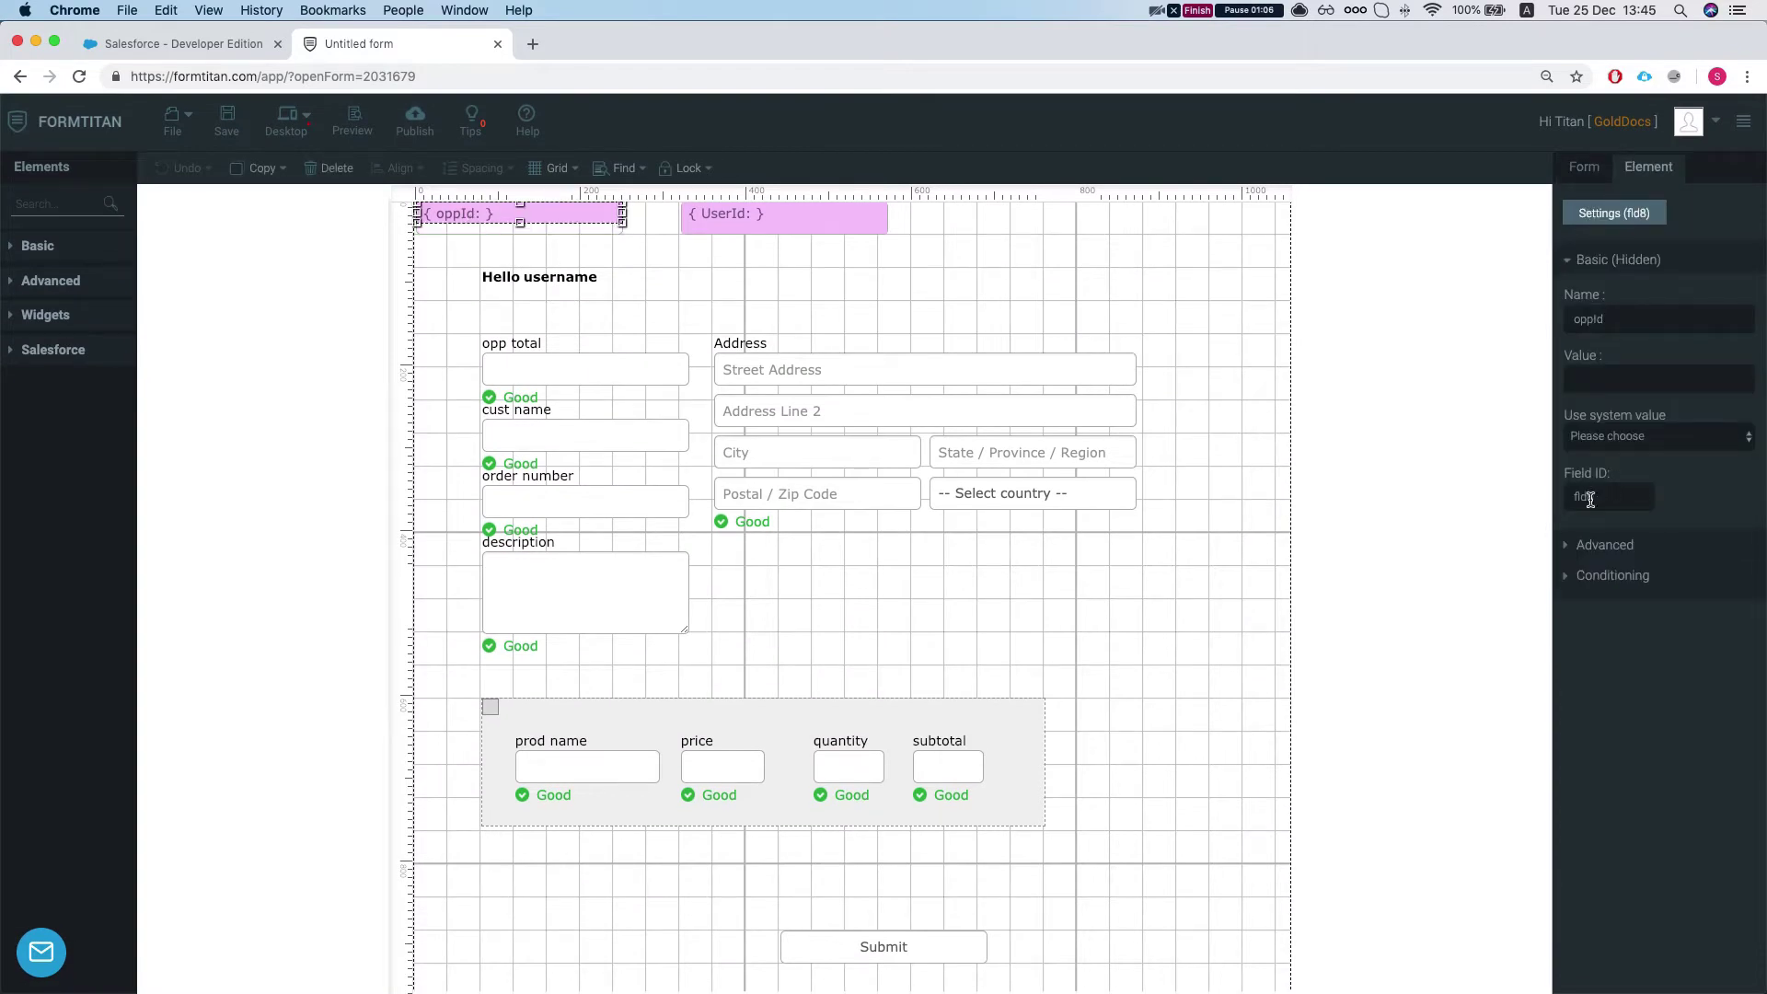
{"action": "double_click", "coordinate": [1598, 494]}
{"action": "left_click", "coordinate": [1602, 499]}
{"action": "double_click", "coordinate": [1601, 497]}
{"action": "left_click", "coordinate": [734, 216]}
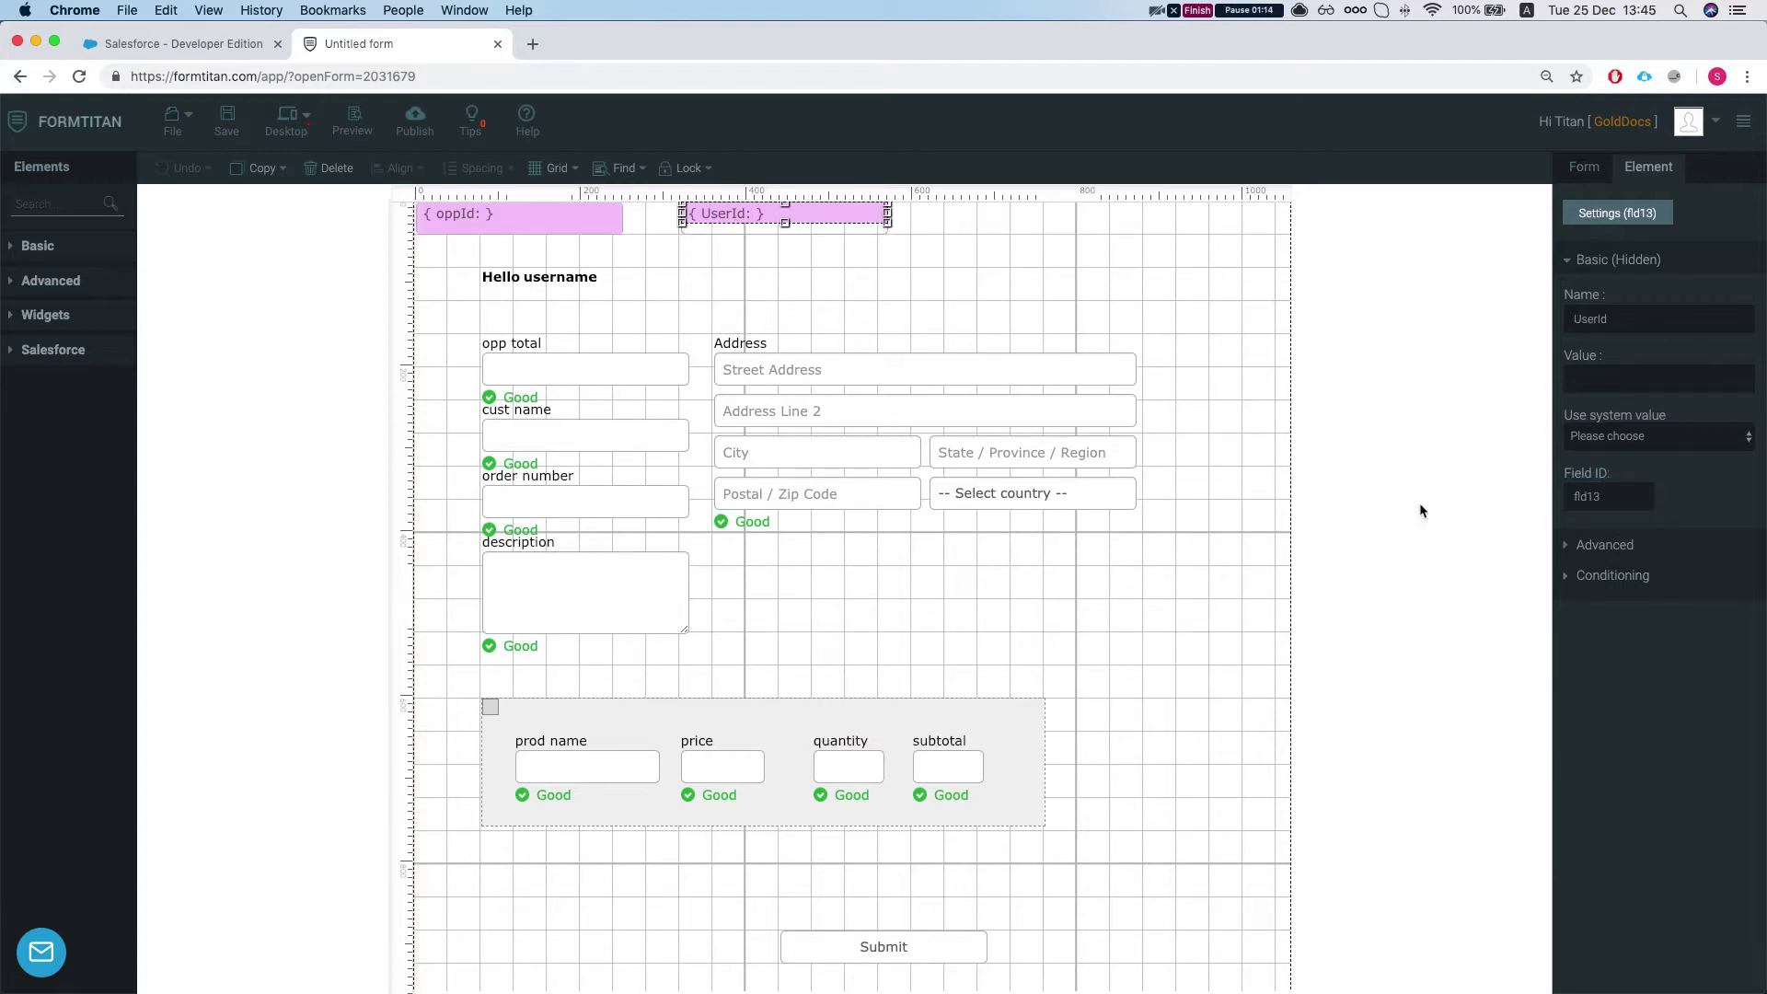
{"action": "double_click", "coordinate": [1602, 494]}
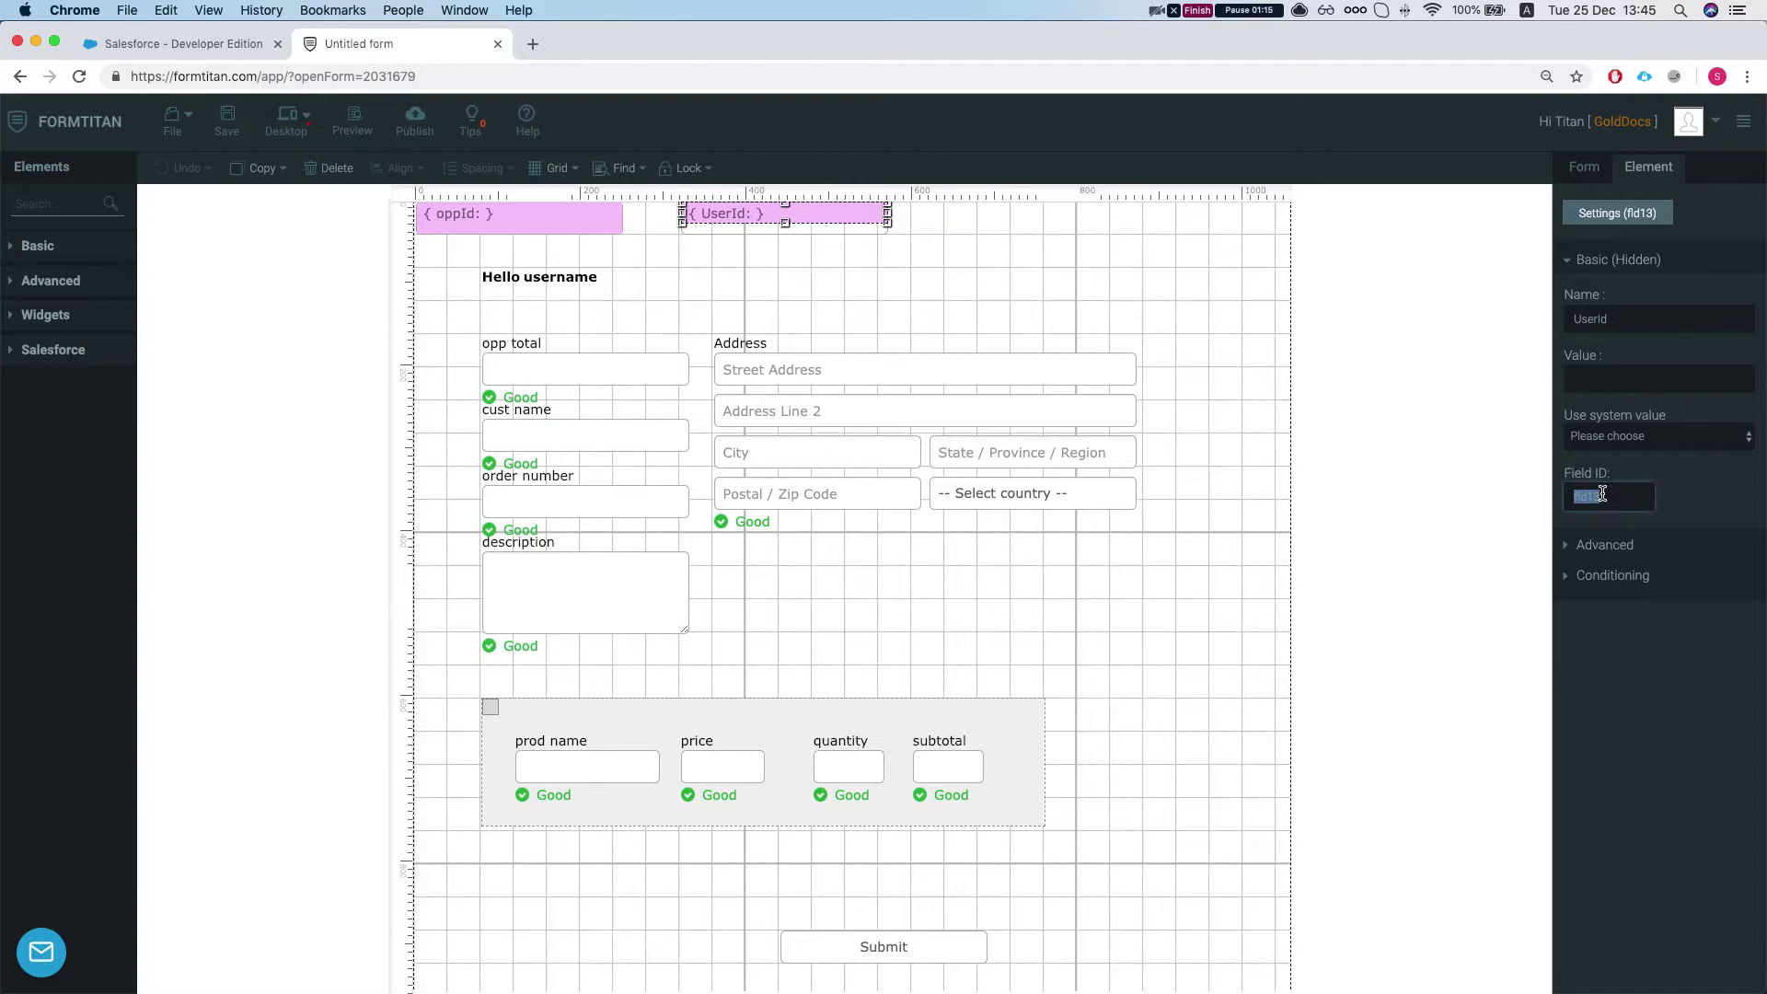
Step: Find Visualforce Pages through Setup Quick Find 'visual' and start a new page
{"action": "left_click", "coordinate": [139, 43]}
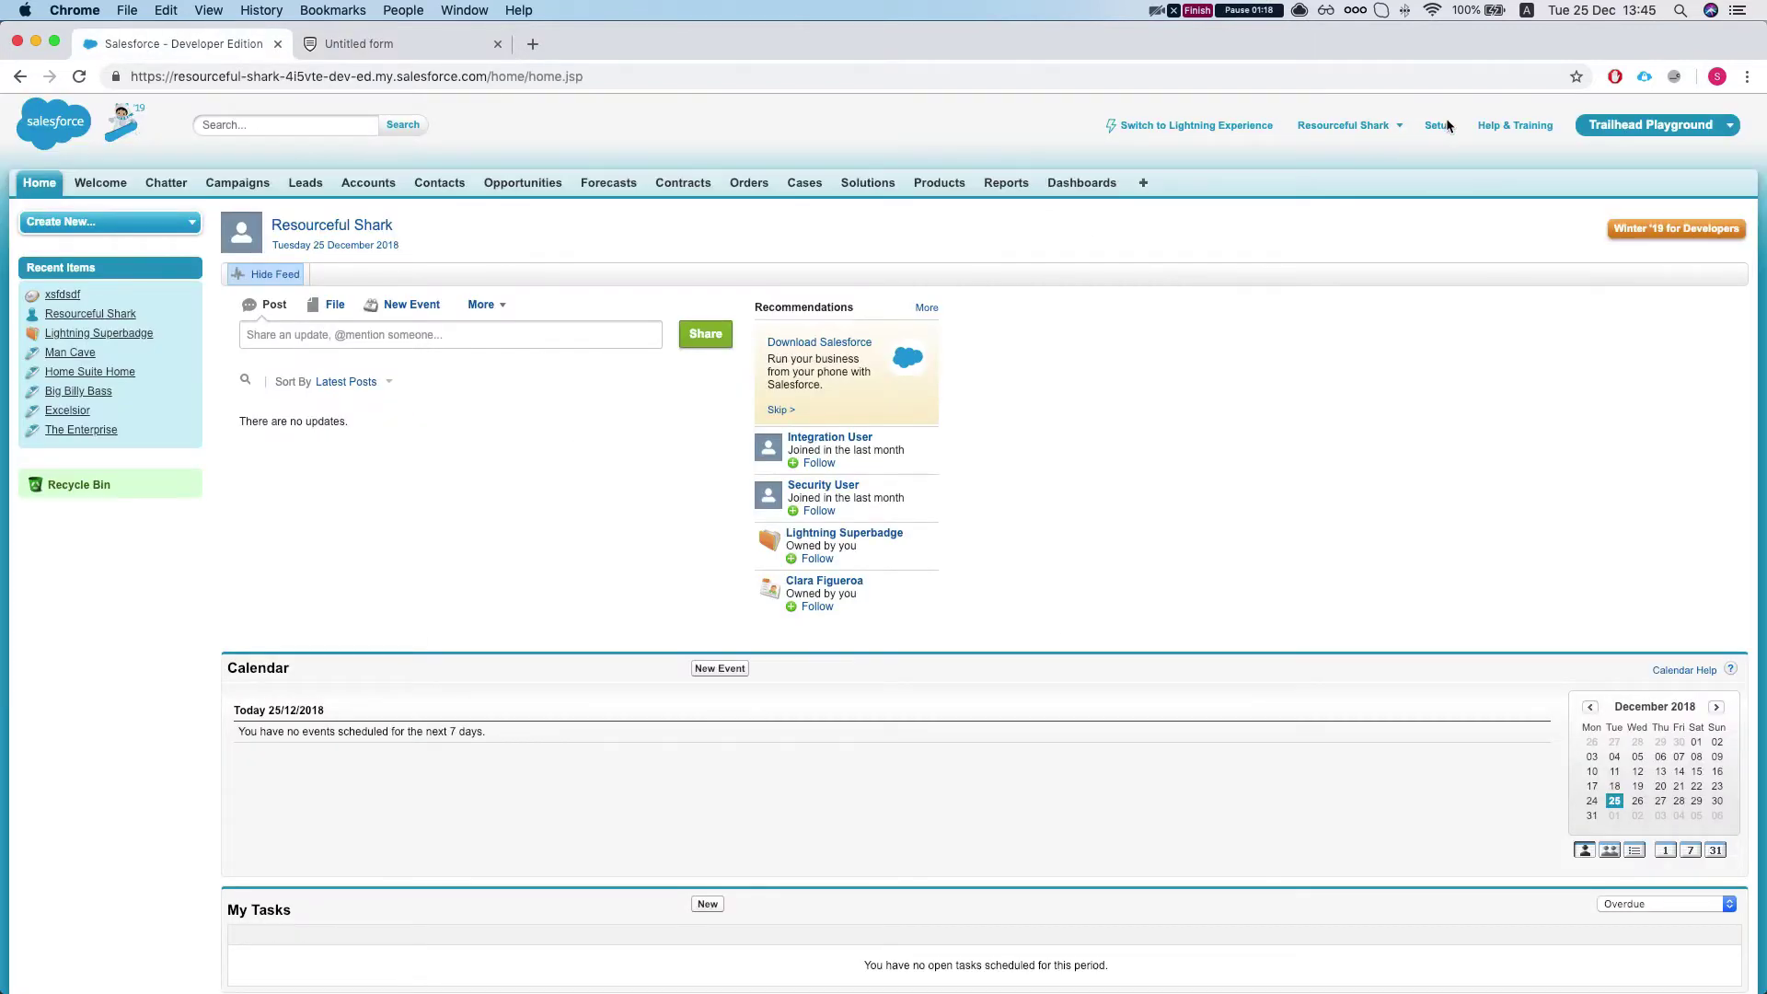
{"action": "left_click", "coordinate": [1438, 125]}
{"action": "left_click", "coordinate": [87, 342]}
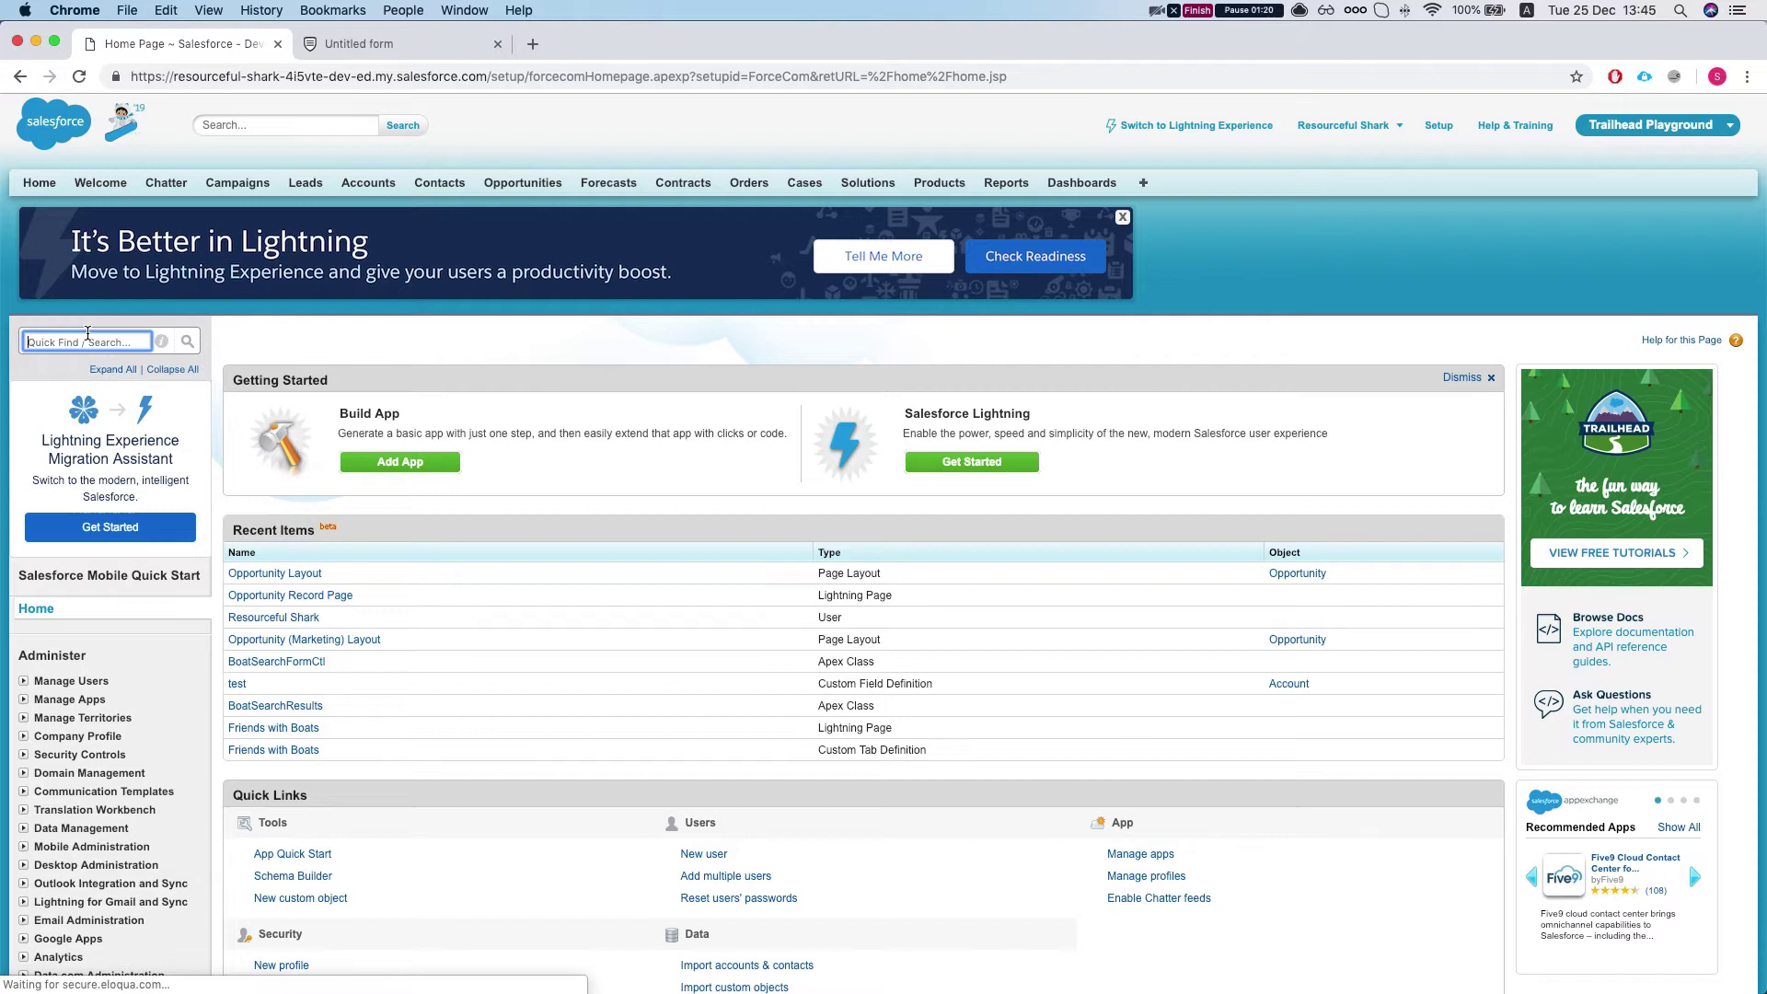
{"action": "type", "text": "visual"}
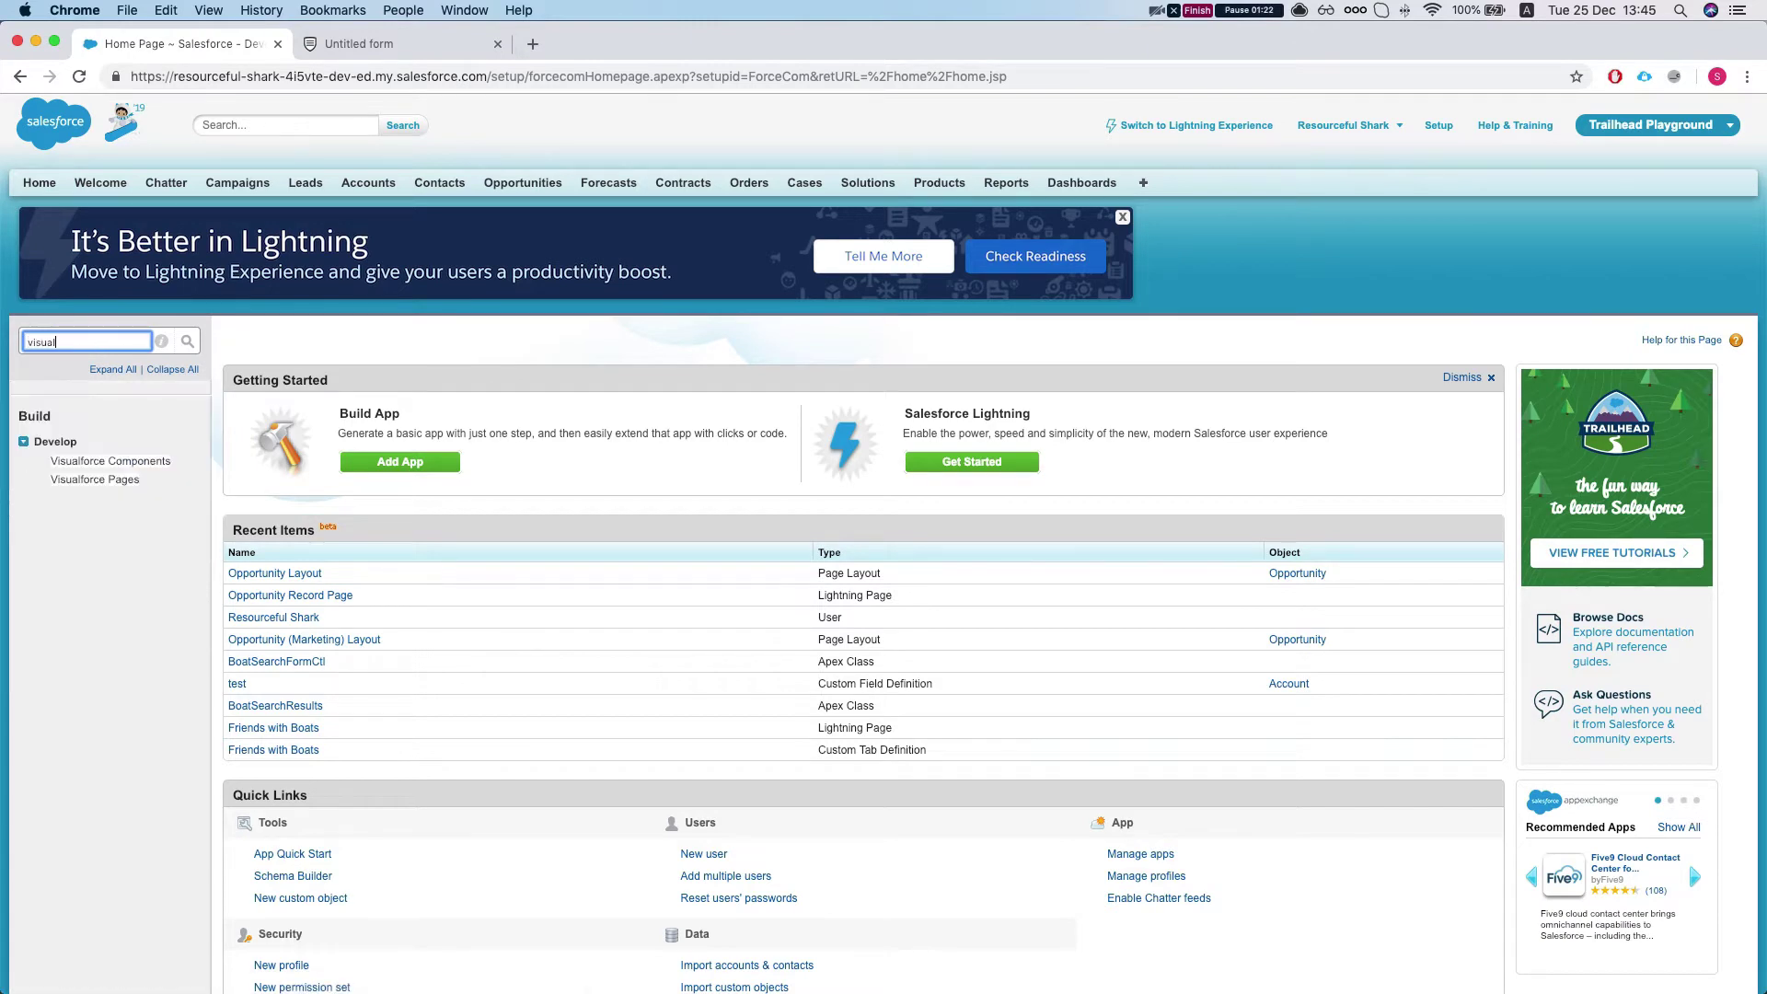
{"action": "left_click", "coordinate": [100, 479]}
{"action": "left_click", "coordinate": [1035, 469]}
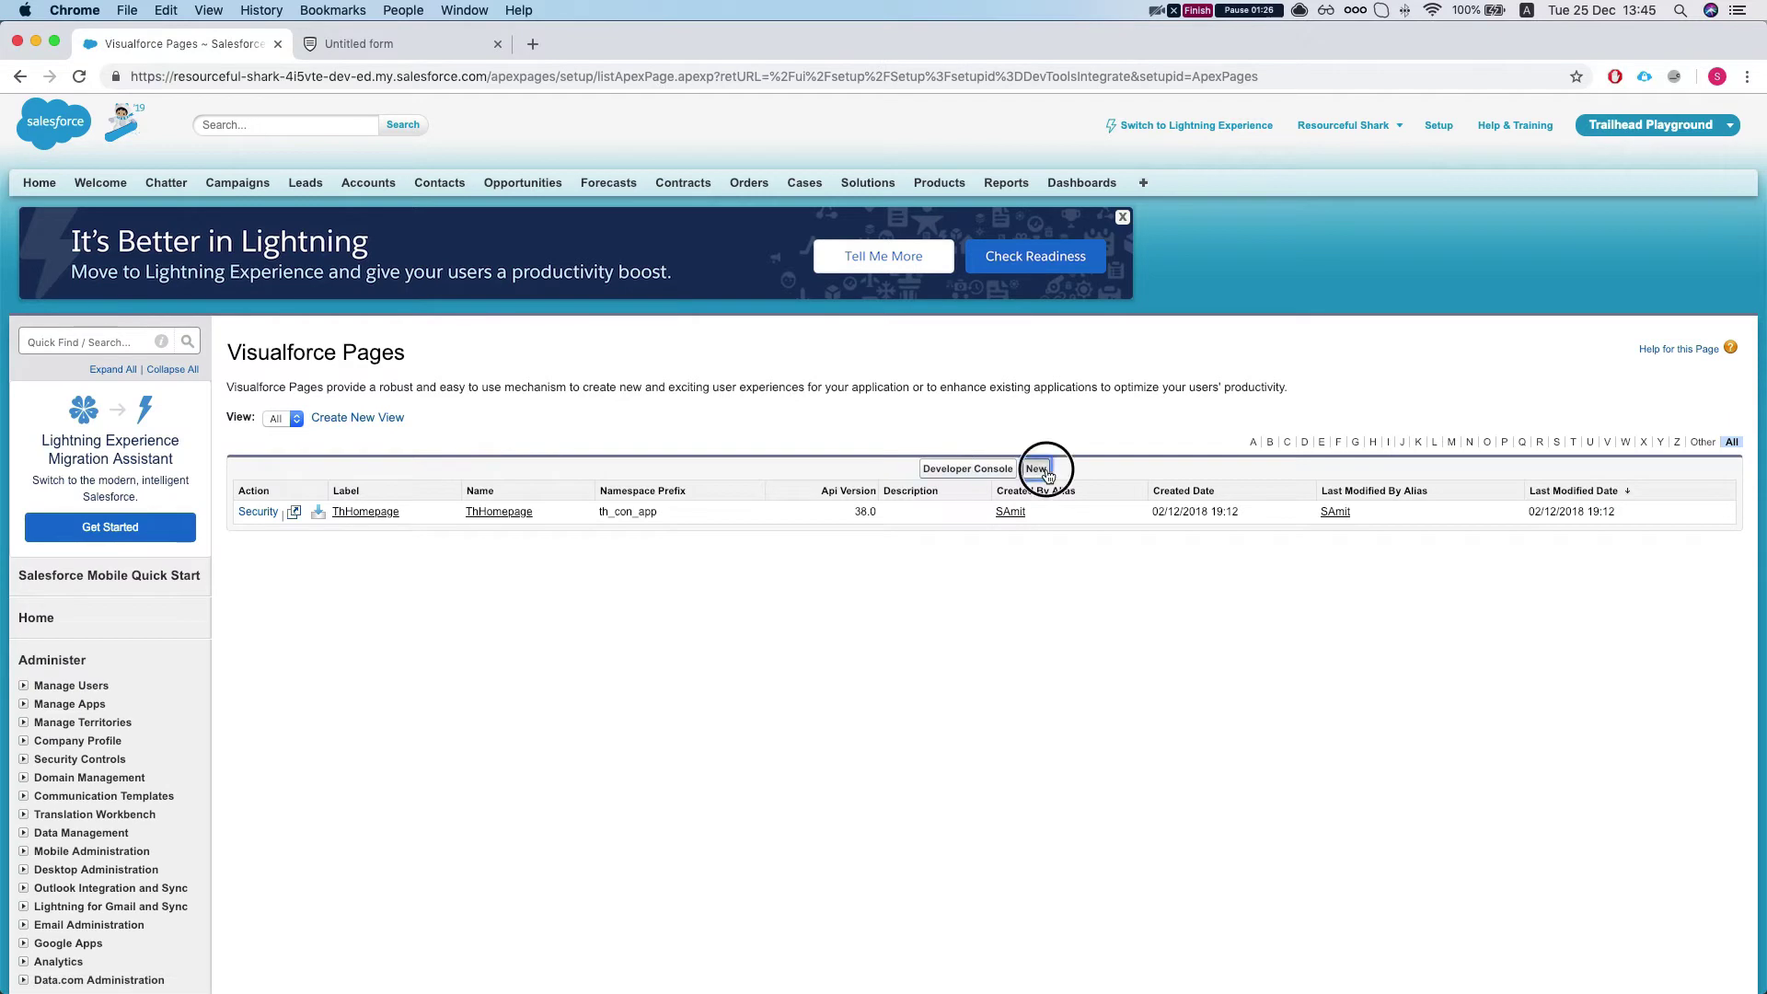
{"action": "scroll", "coordinate": [412, 512], "scroll_direction": "down", "scroll_amount": 2}
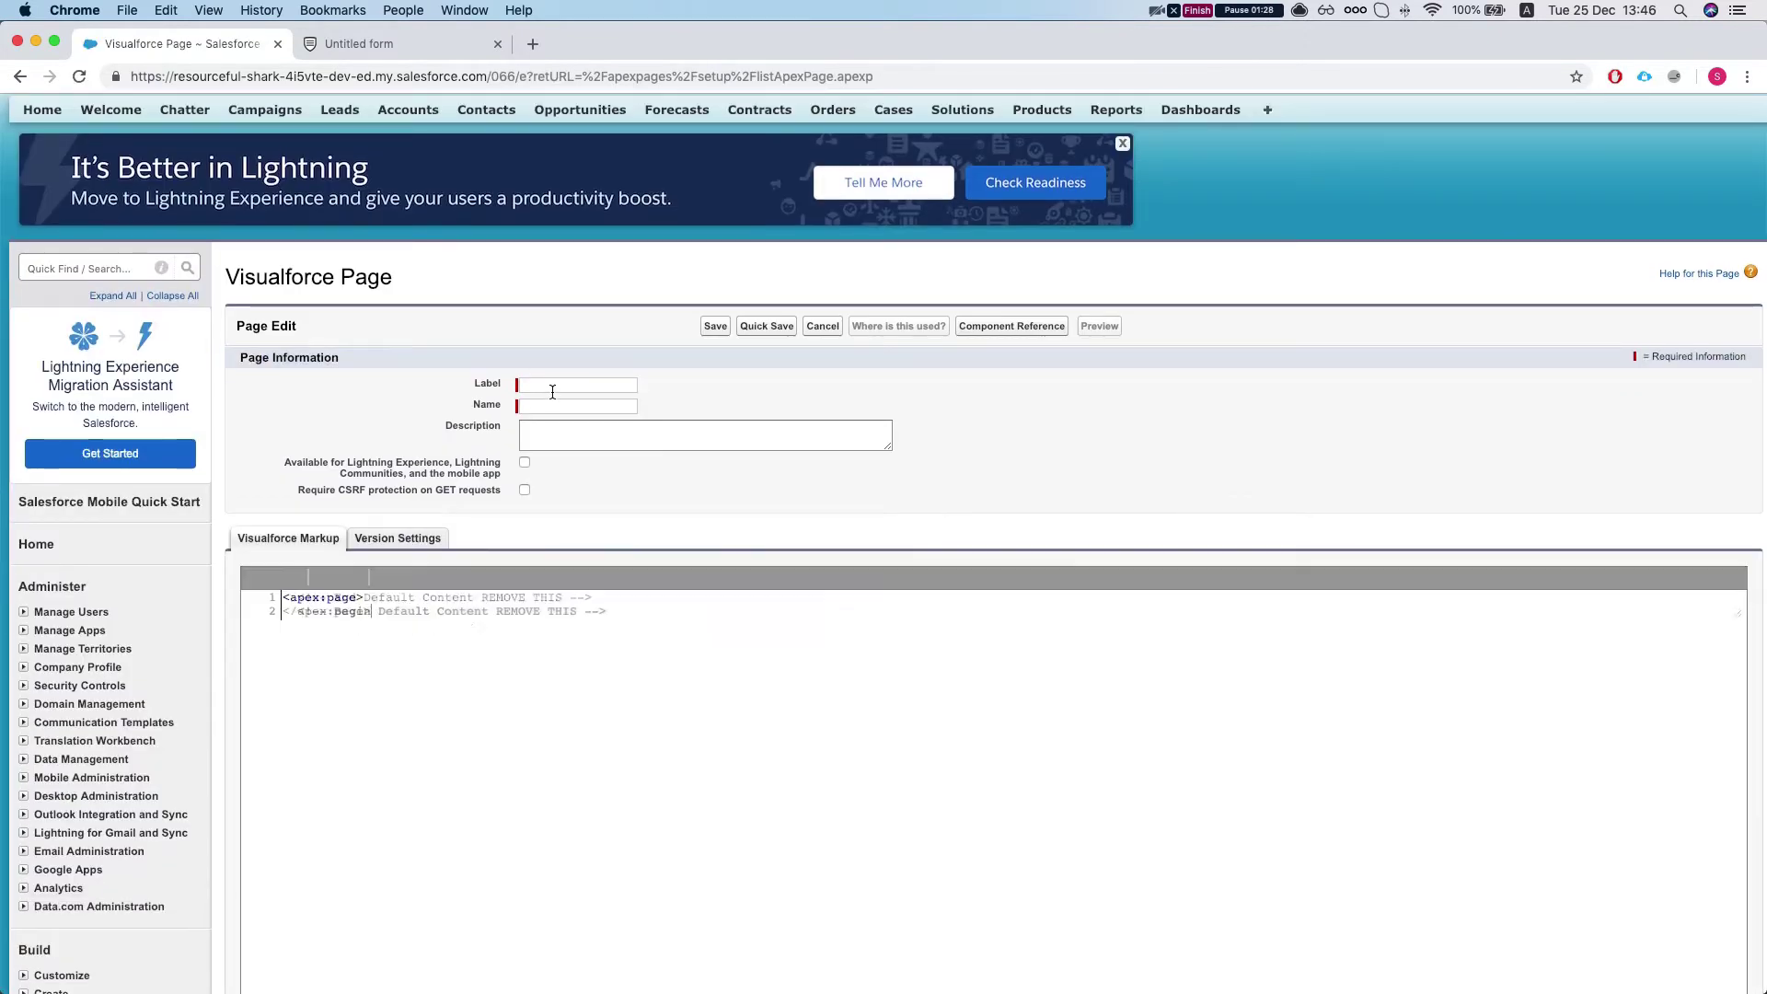
Step: Enter the label 'FromTitanOpportunityForm' so the page Name fills in automatically
{"action": "left_click", "coordinate": [552, 386]}
{"action": "type", "text": "Fro"}
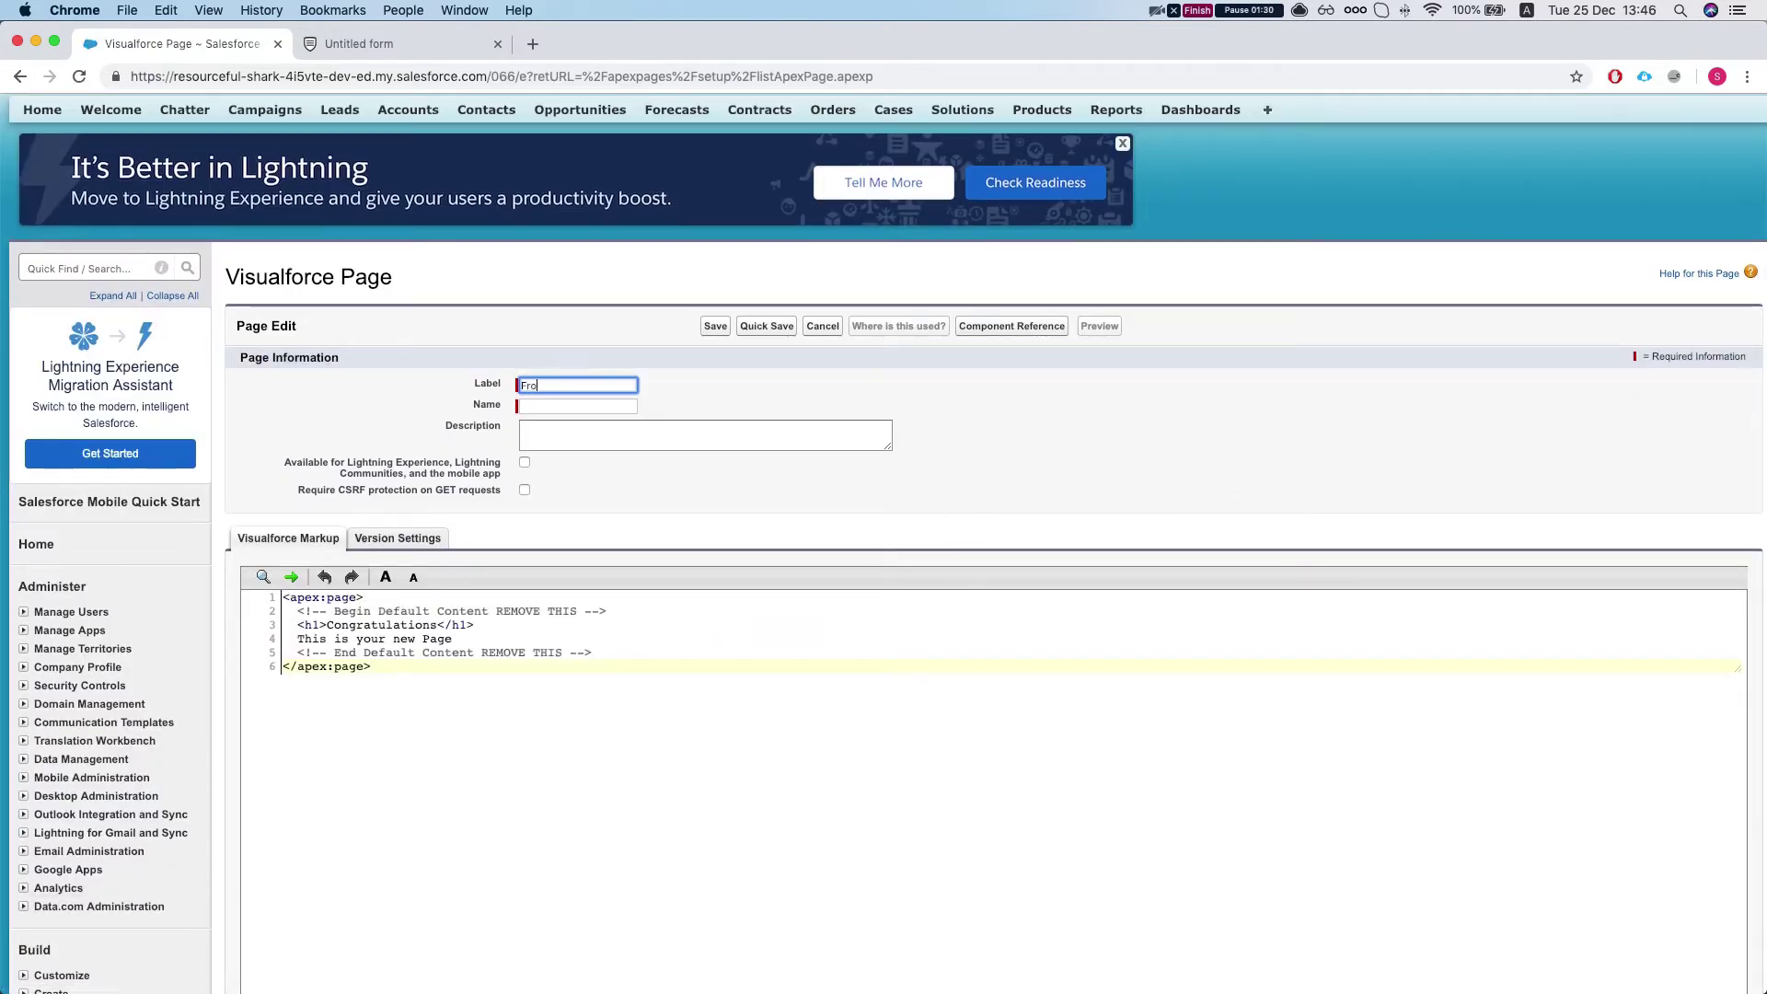
{"action": "type", "text": "mTitanOppor"}
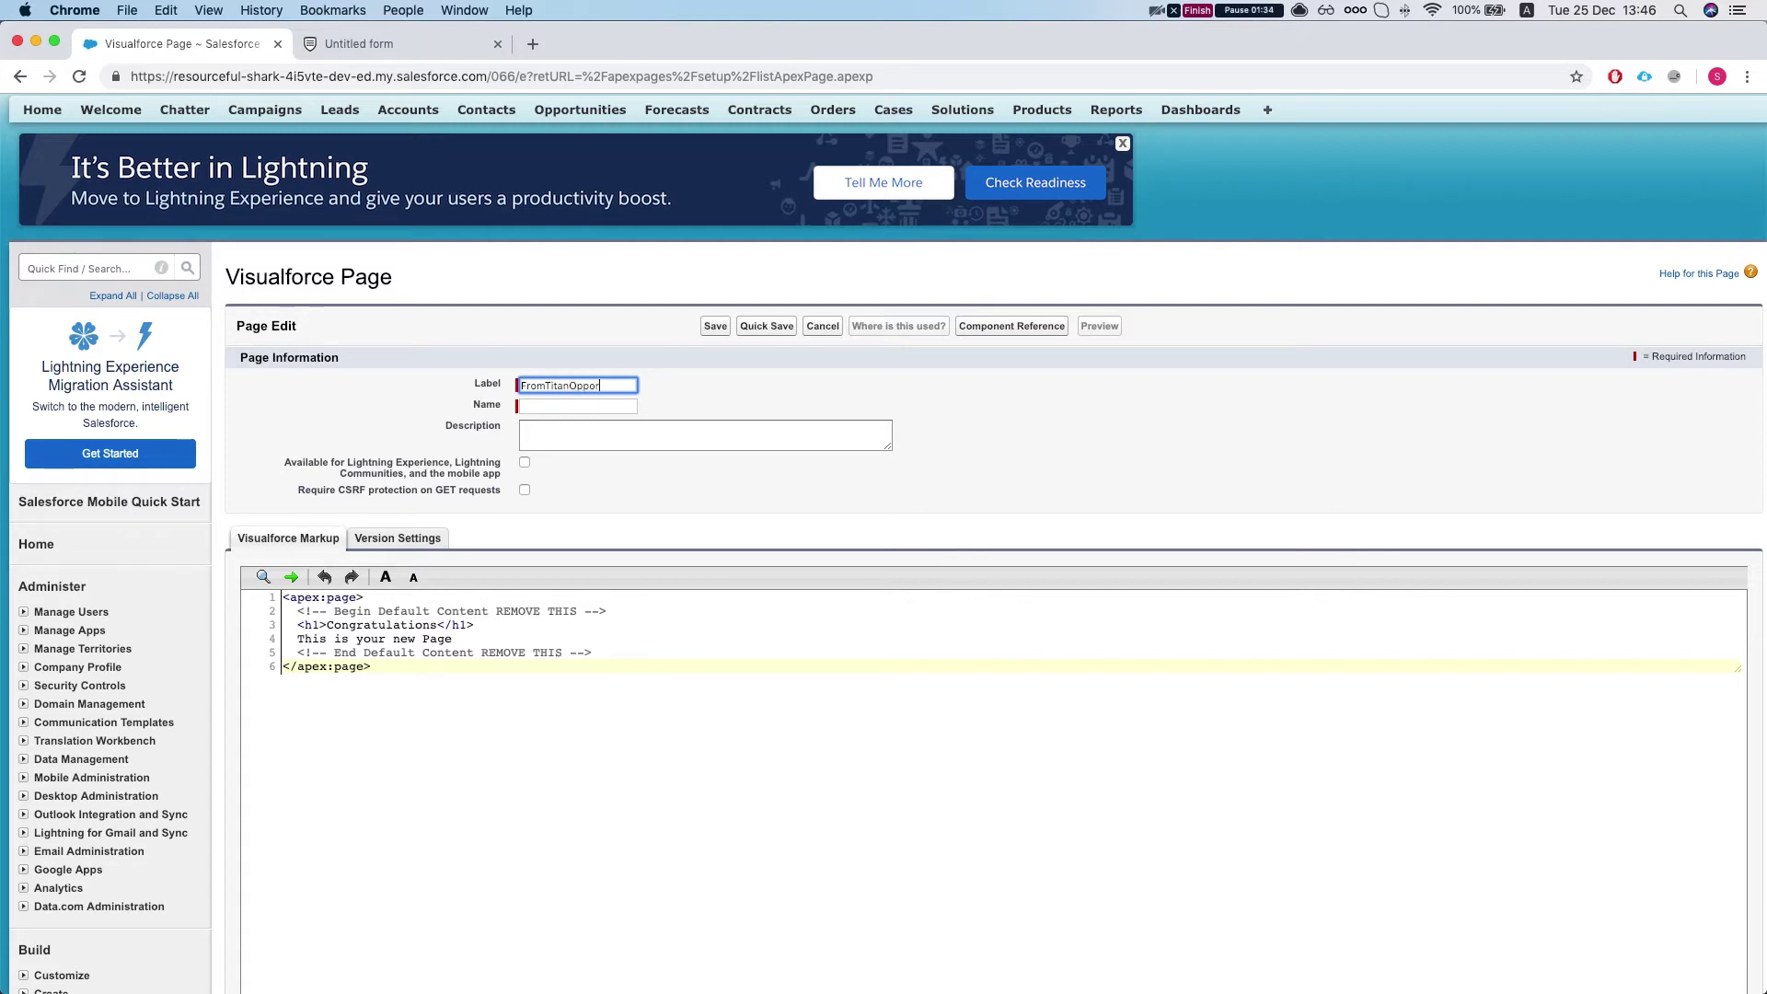
{"action": "type", "text": "tunityForm"}
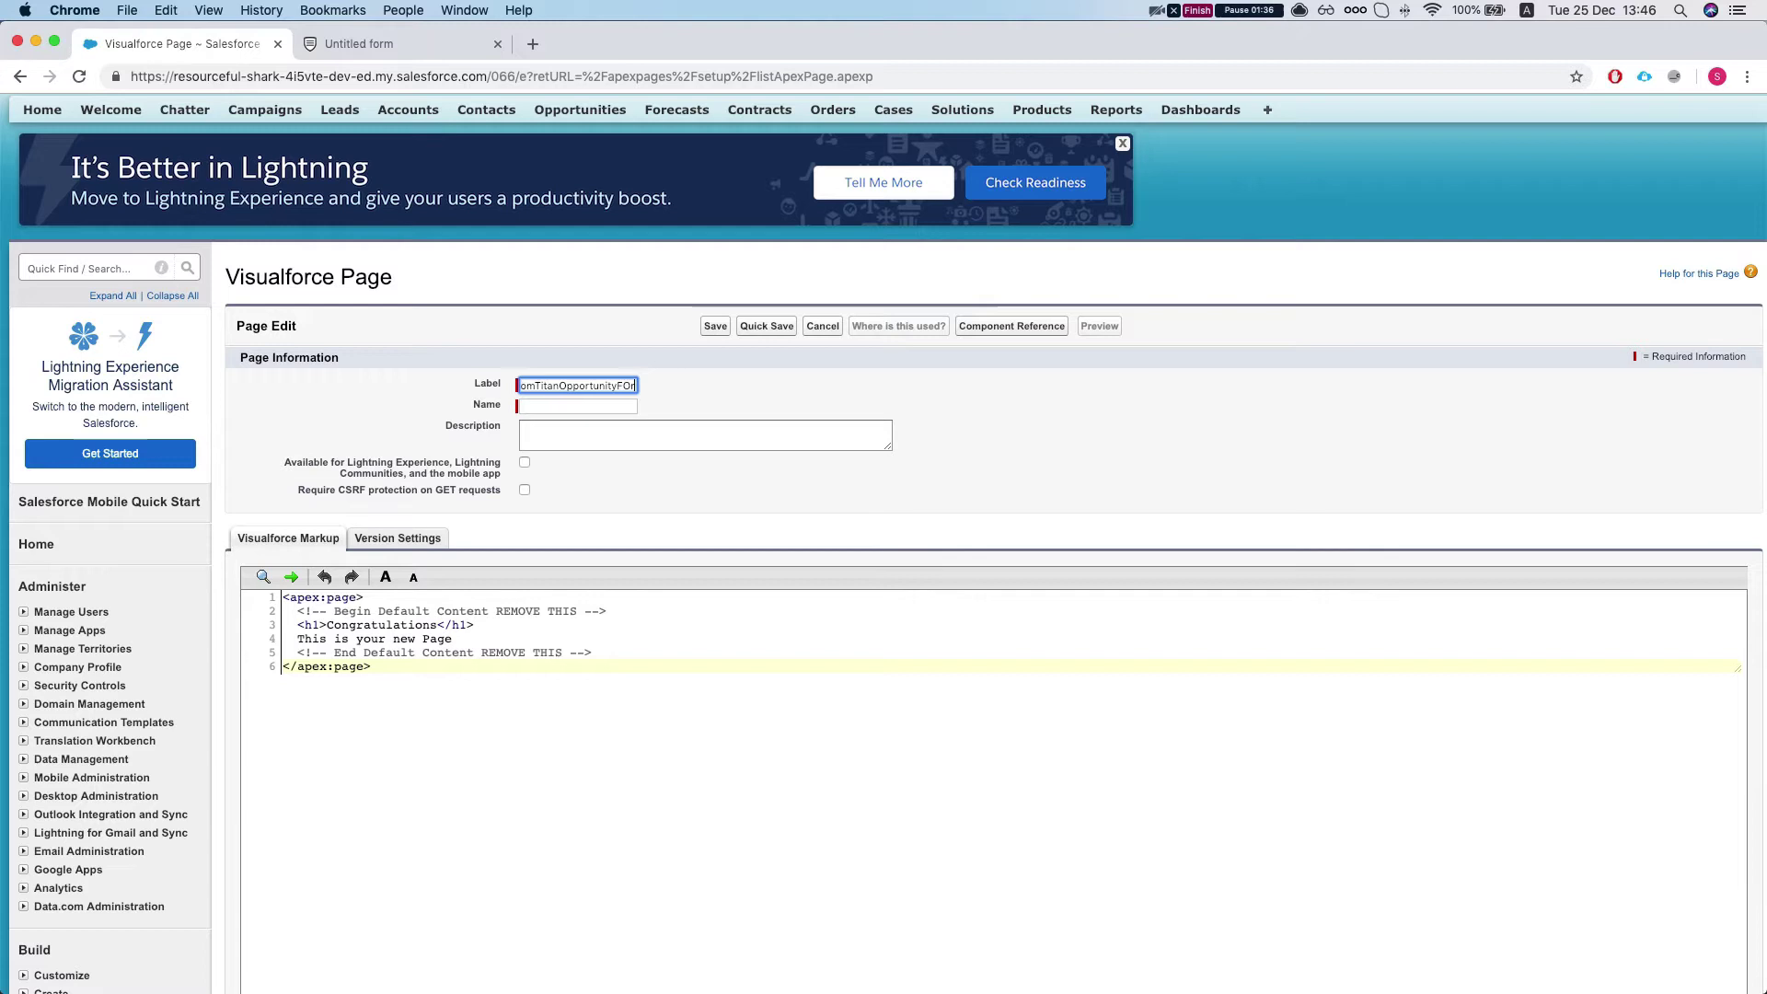
{"action": "key", "text": "Tab"}
{"action": "left_click", "coordinate": [571, 429]}
Step: Delete all the default Visualforce markup
{"action": "scroll", "coordinate": [460, 427], "scroll_direction": "down", "scroll_amount": 2}
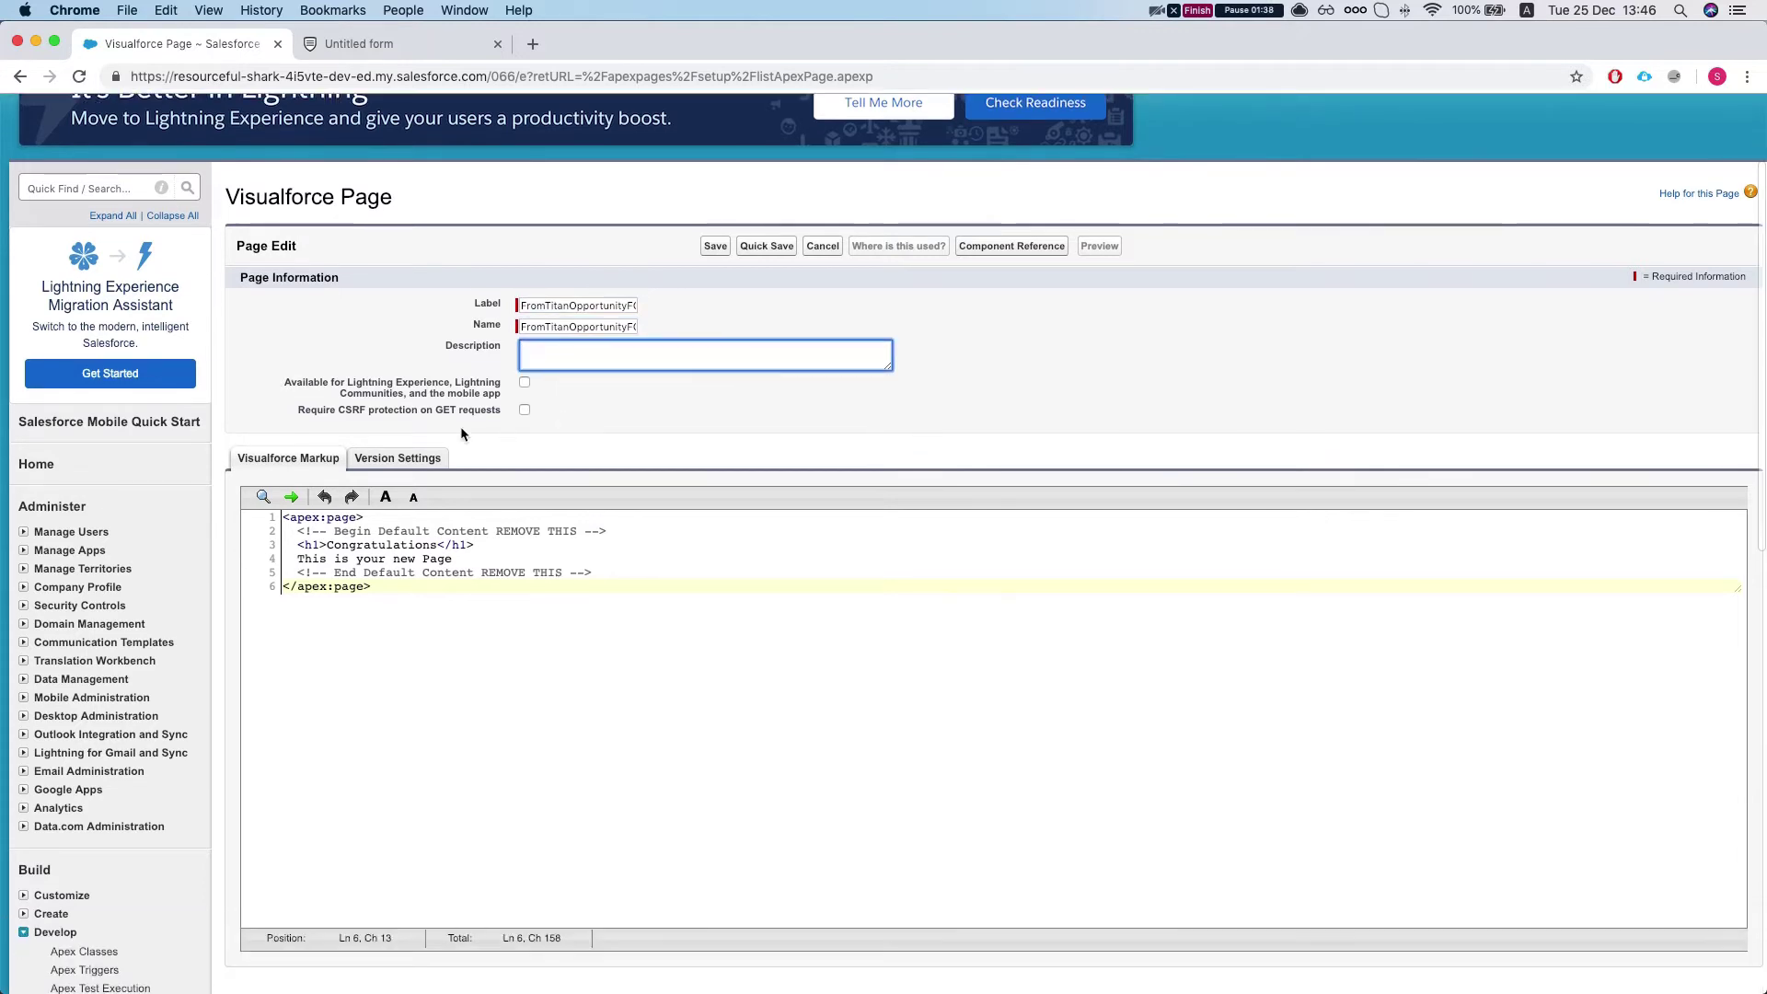
{"action": "left_click", "coordinate": [395, 604]}
{"action": "key", "text": "super+a"}
{"action": "key", "text": "BackSpace"}
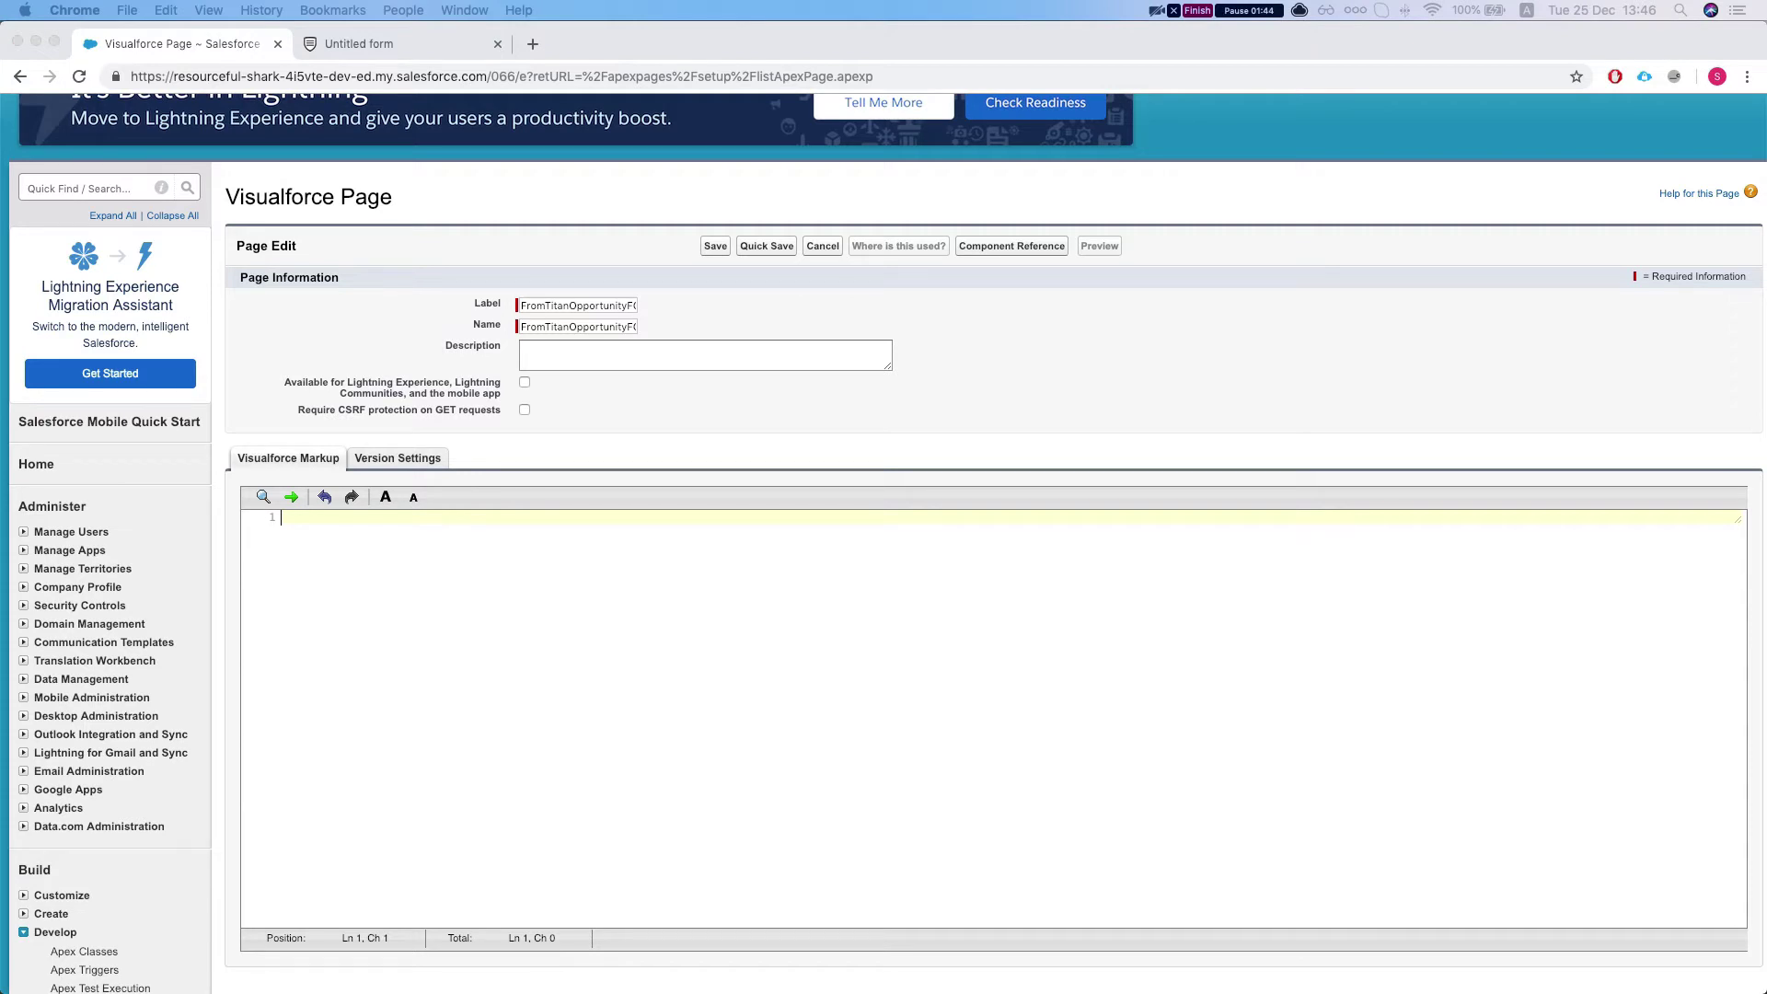
Step: Insert an Opportunity standardController apex:page with its closing tag and an empty line inside
{"action": "left_click", "coordinate": [411, 548]}
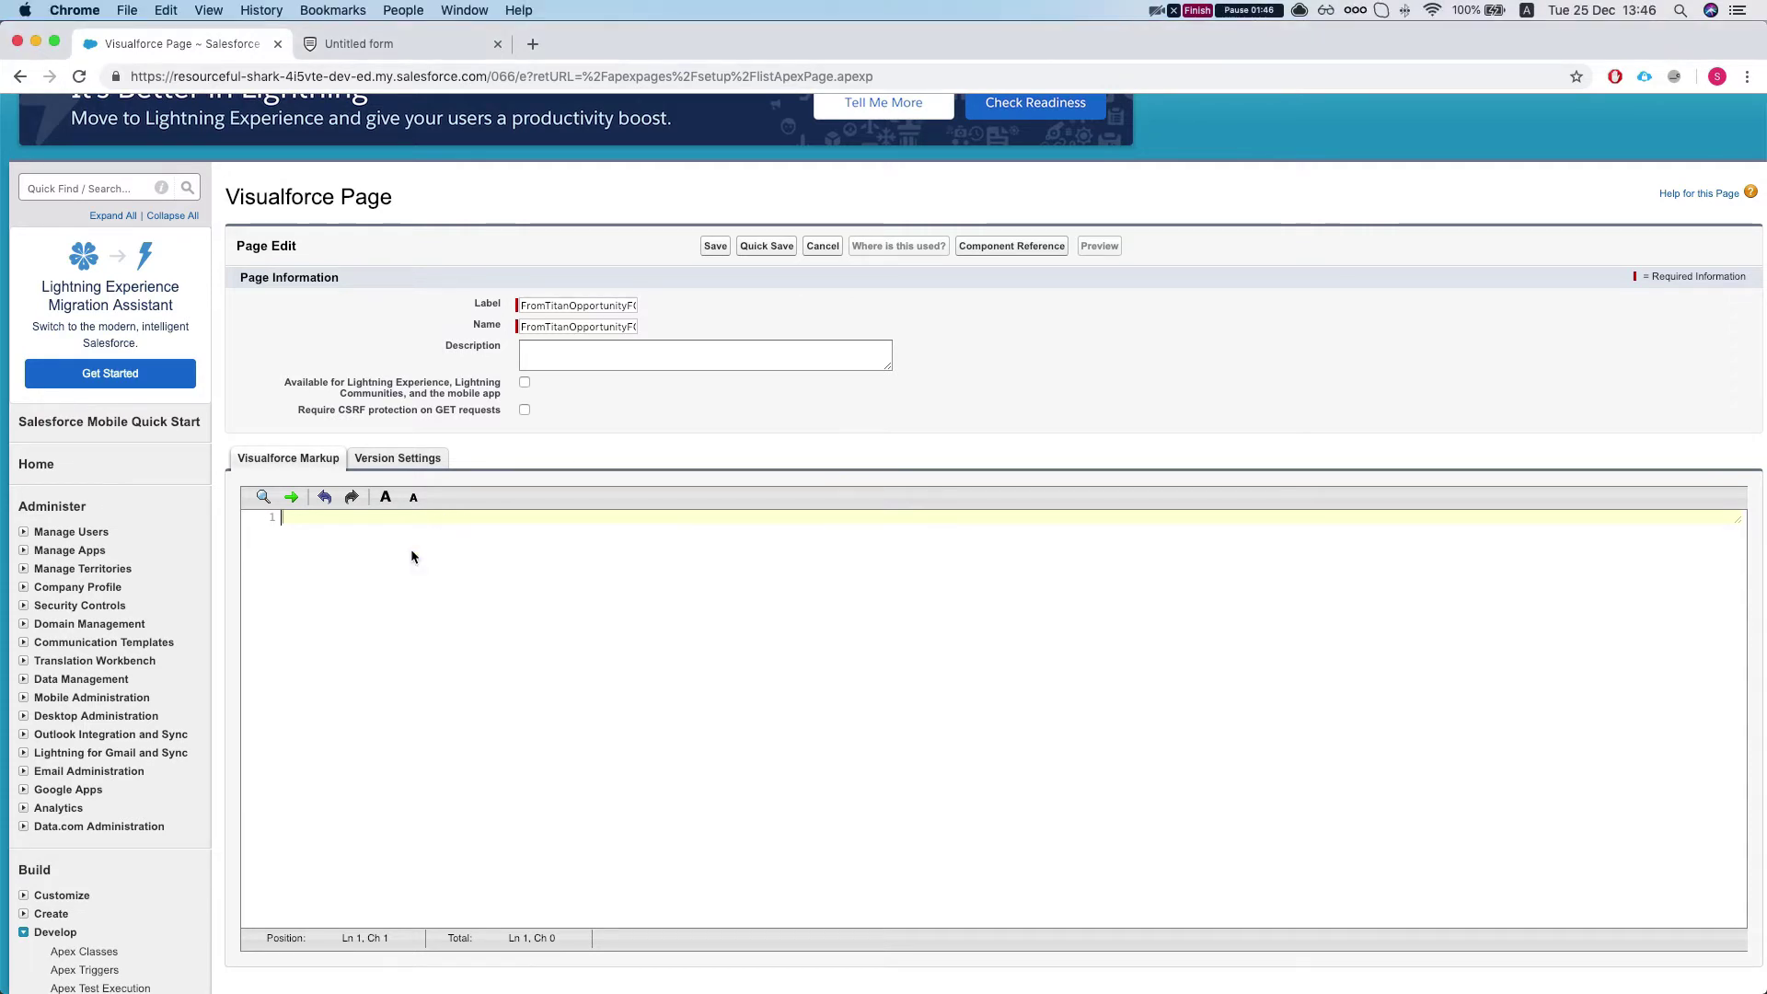
{"action": "type", "text": "<apex:page standardController=\"Opportunity\" showHeader=\"true\" sidebar=\"true\">"}
{"action": "key", "text": "Return"}
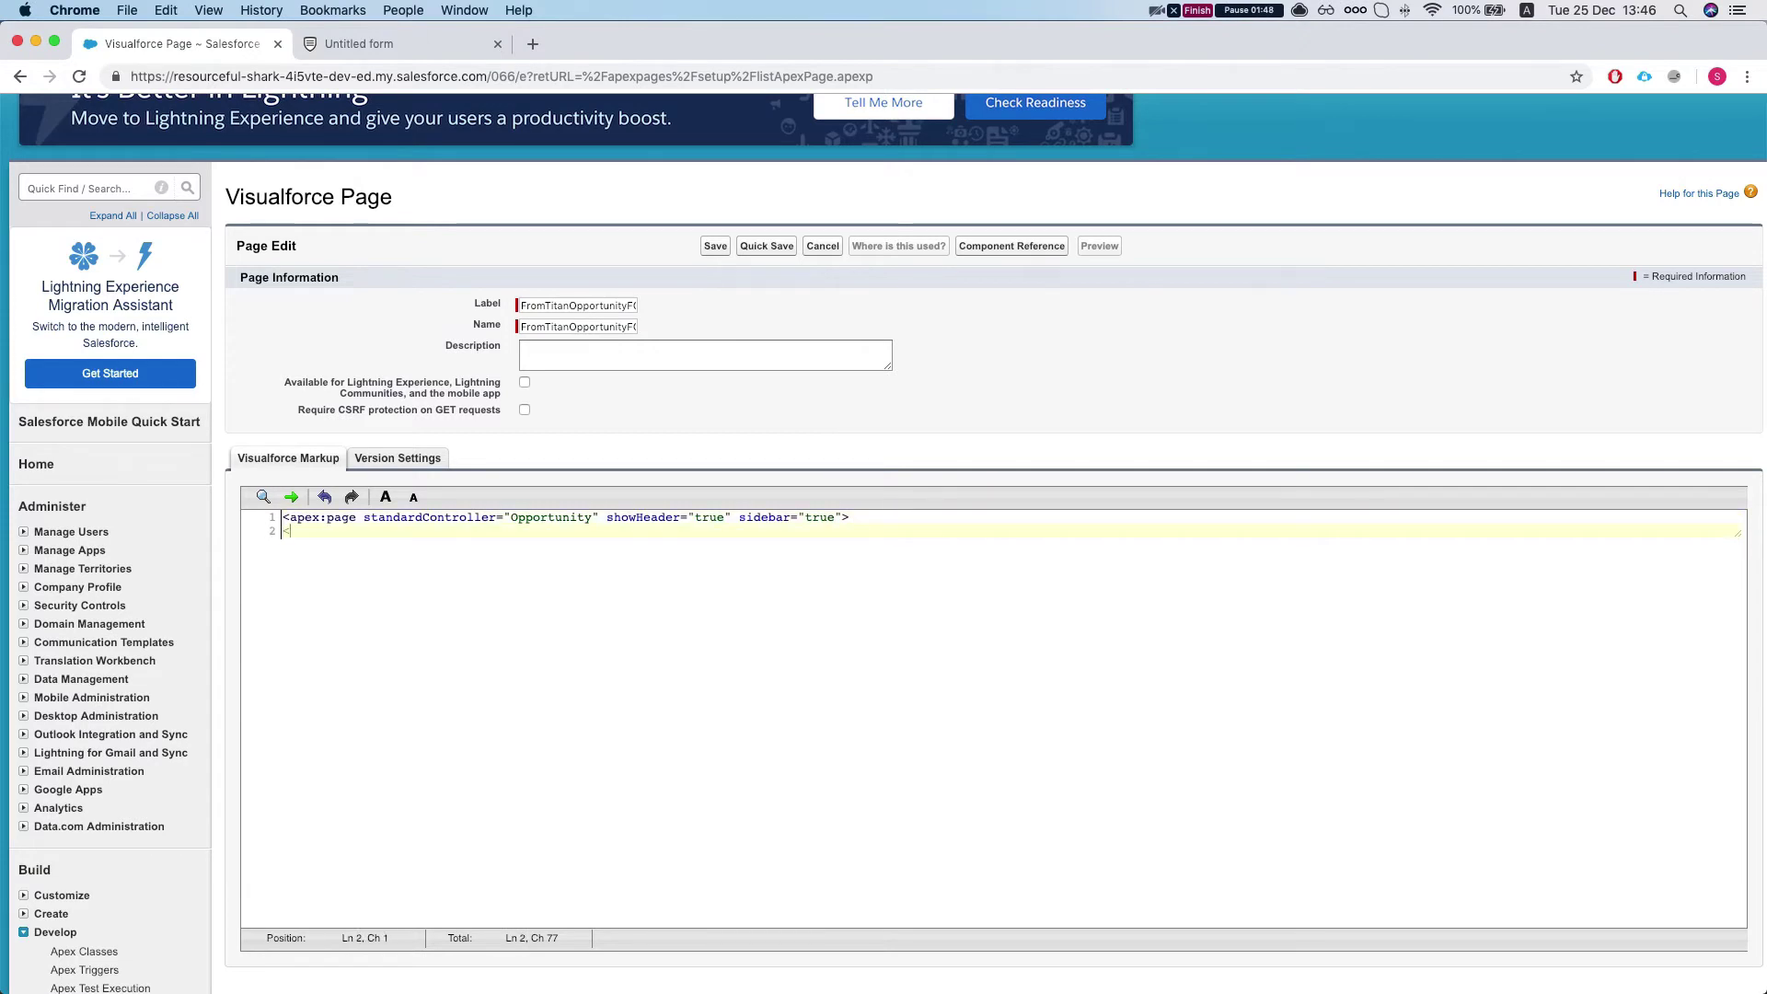
{"action": "type", "text": "</apex"}
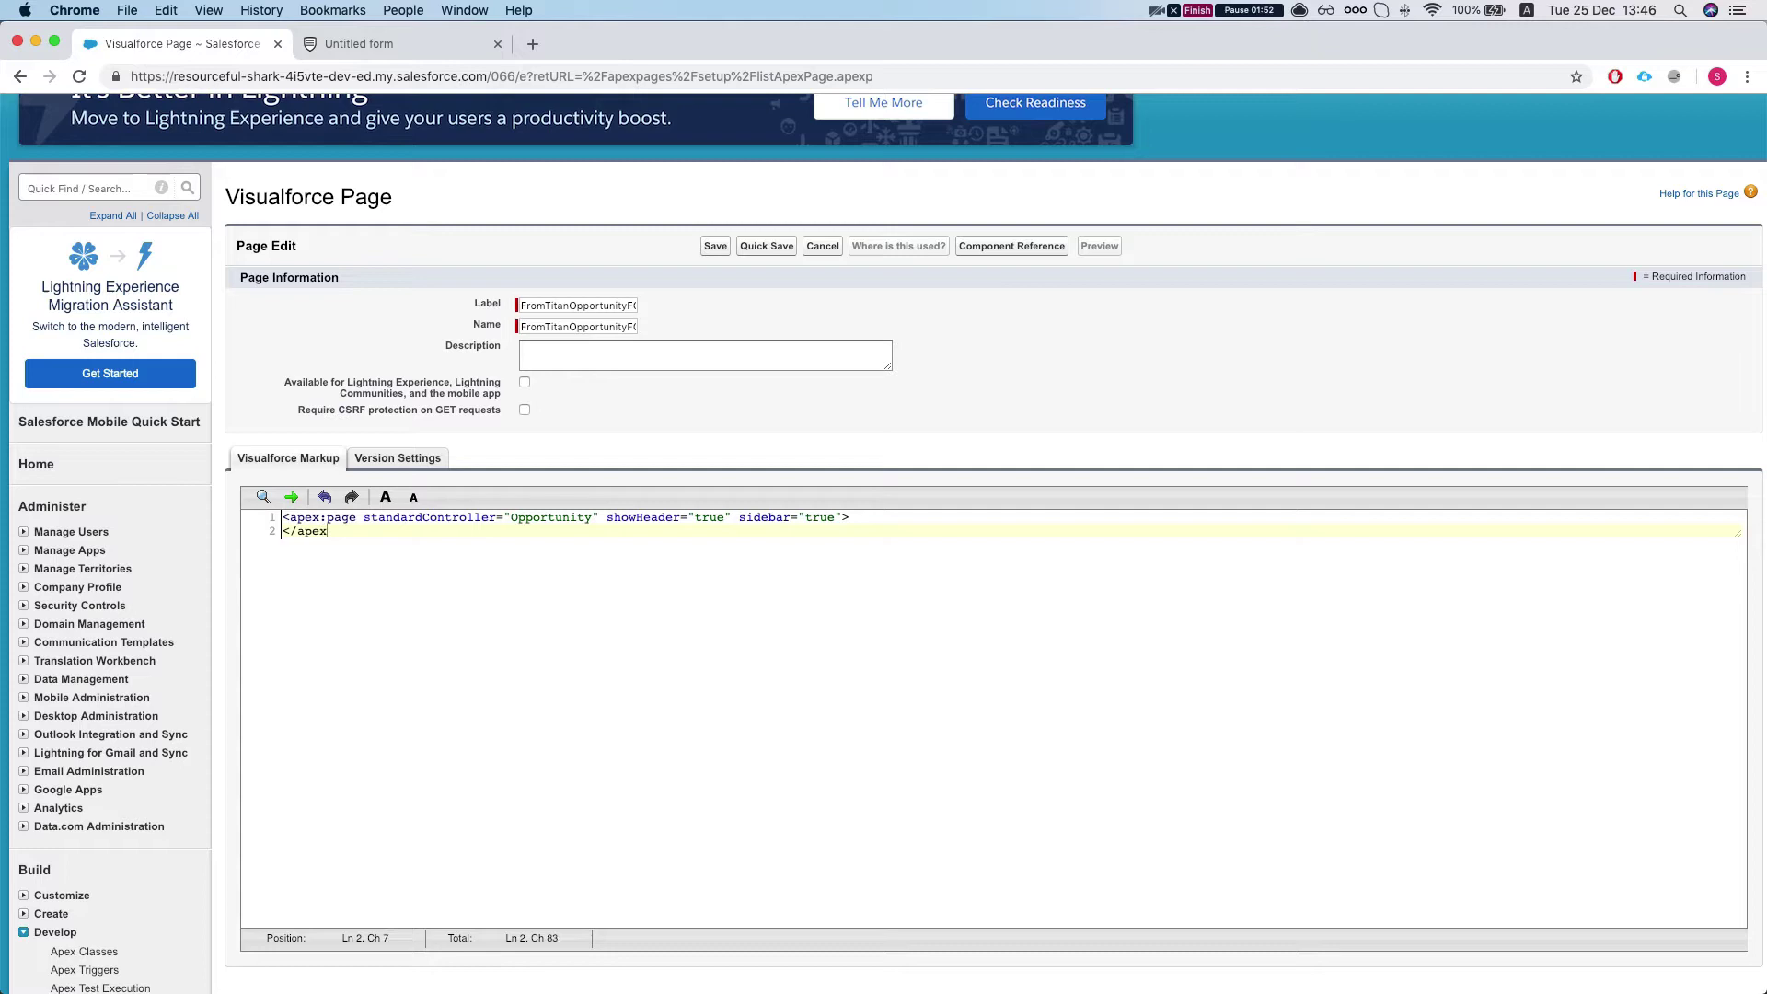
{"action": "type", "text": ":page>"}
{"action": "key", "text": "Up"}
{"action": "key", "text": "End"}
{"action": "key", "text": "Return"}
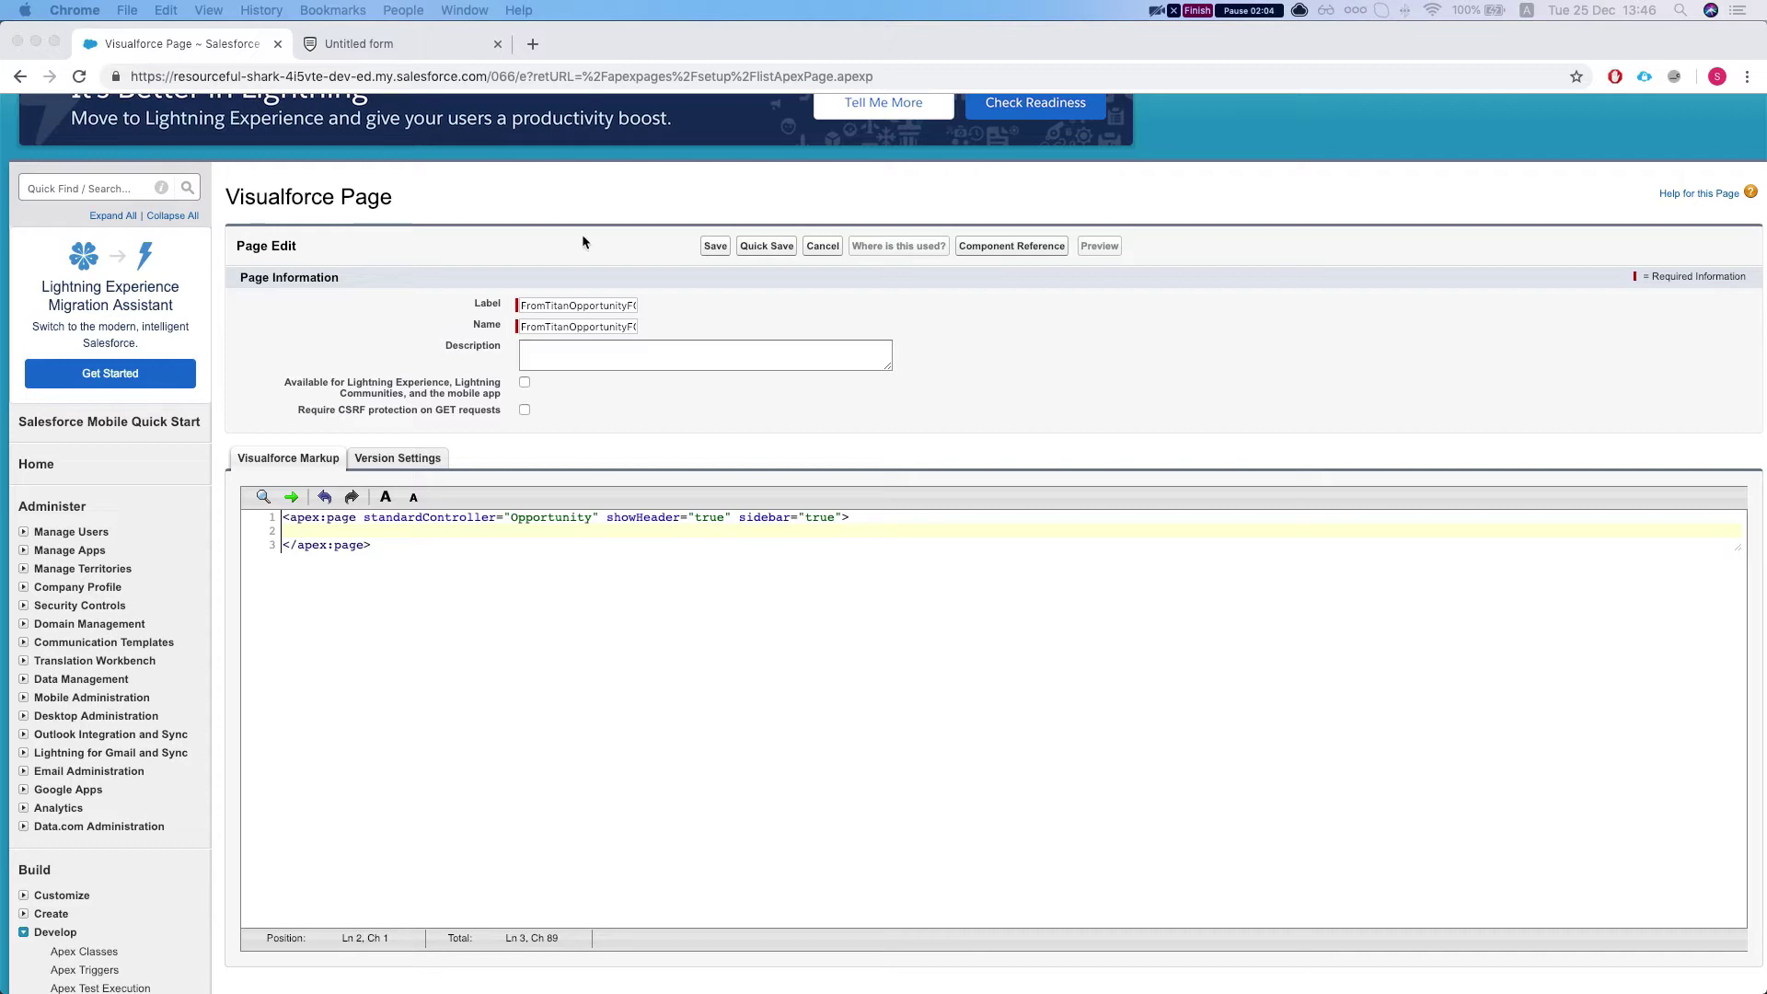
{"action": "left_click", "coordinate": [312, 531]}
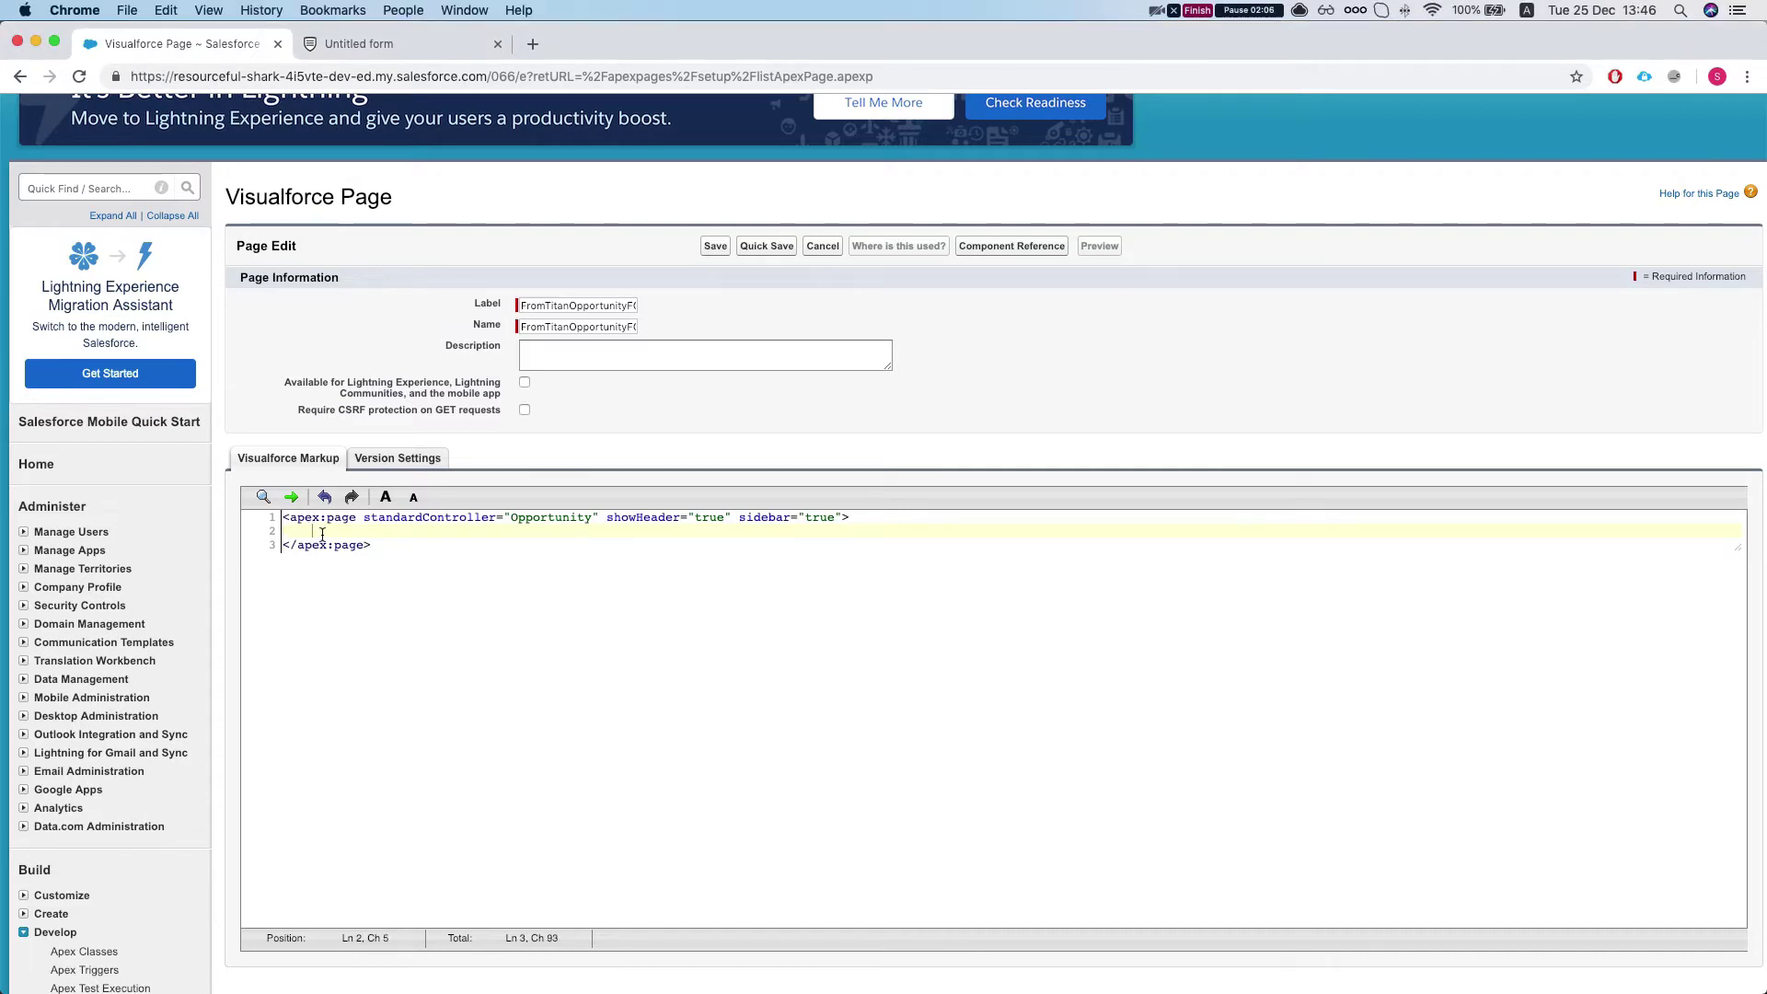
{"action": "type", "text": "<iframe src=\""}
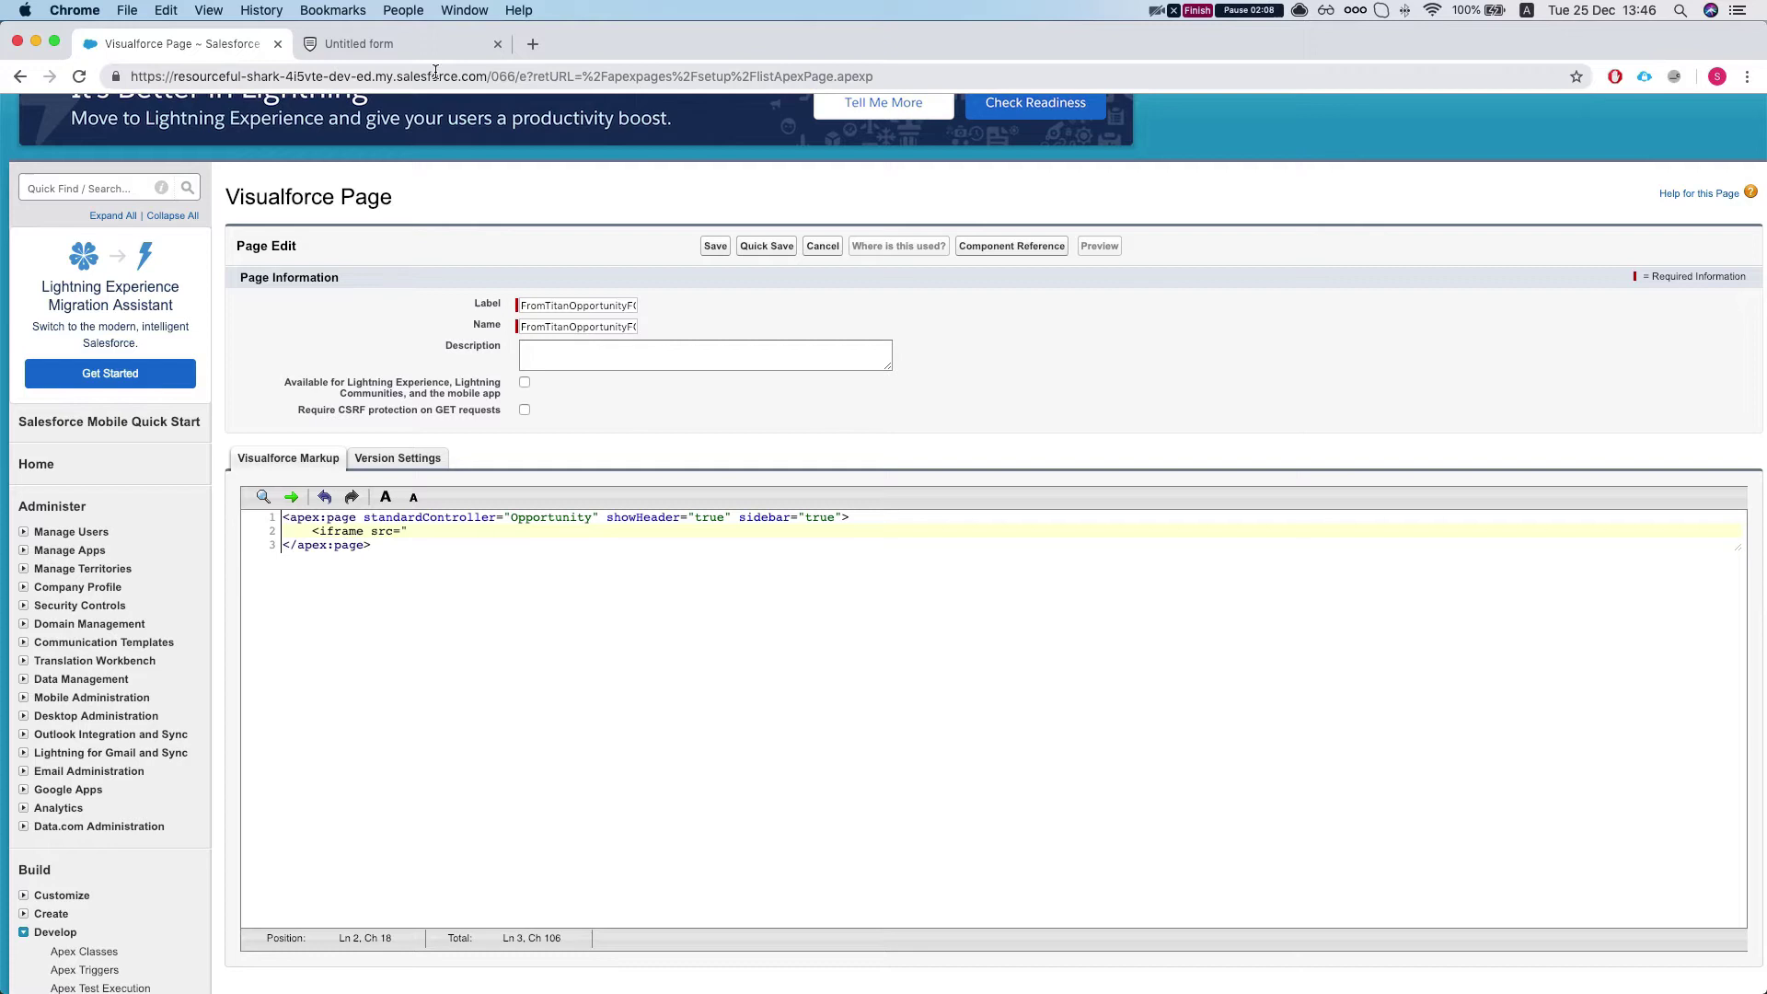
{"action": "left_click", "coordinate": [373, 44]}
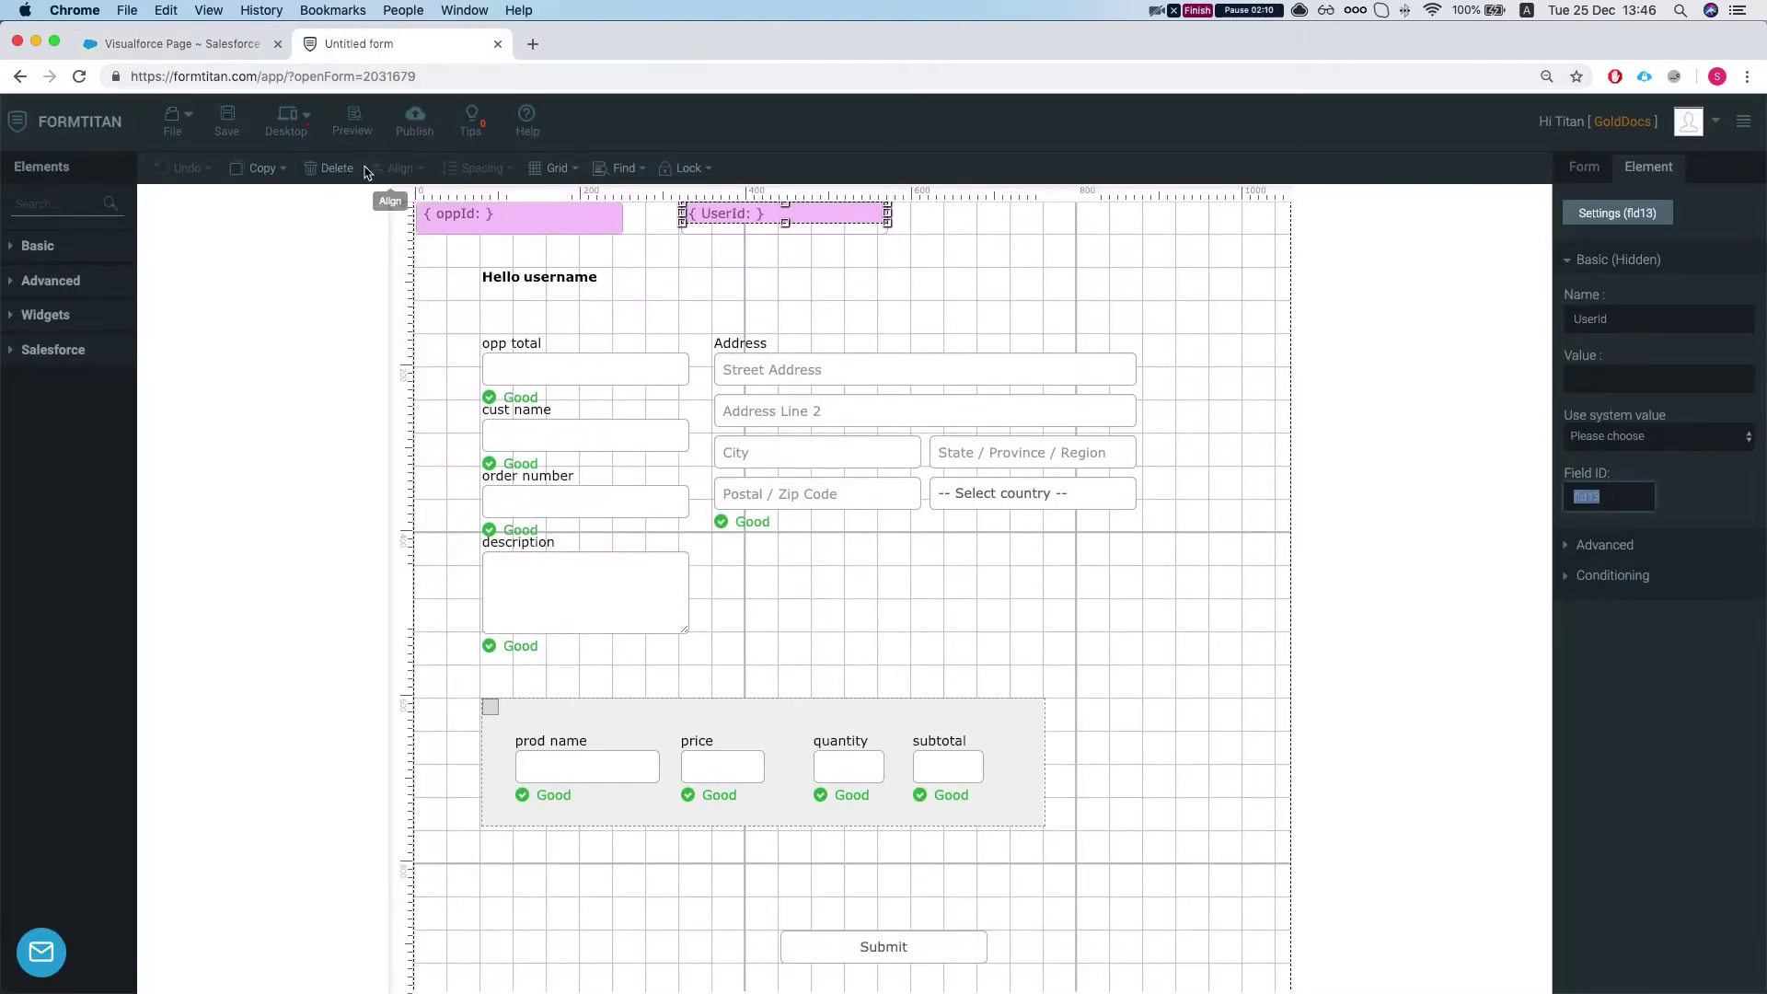
{"action": "left_click", "coordinate": [415, 118]}
{"action": "left_click", "coordinate": [749, 203]}
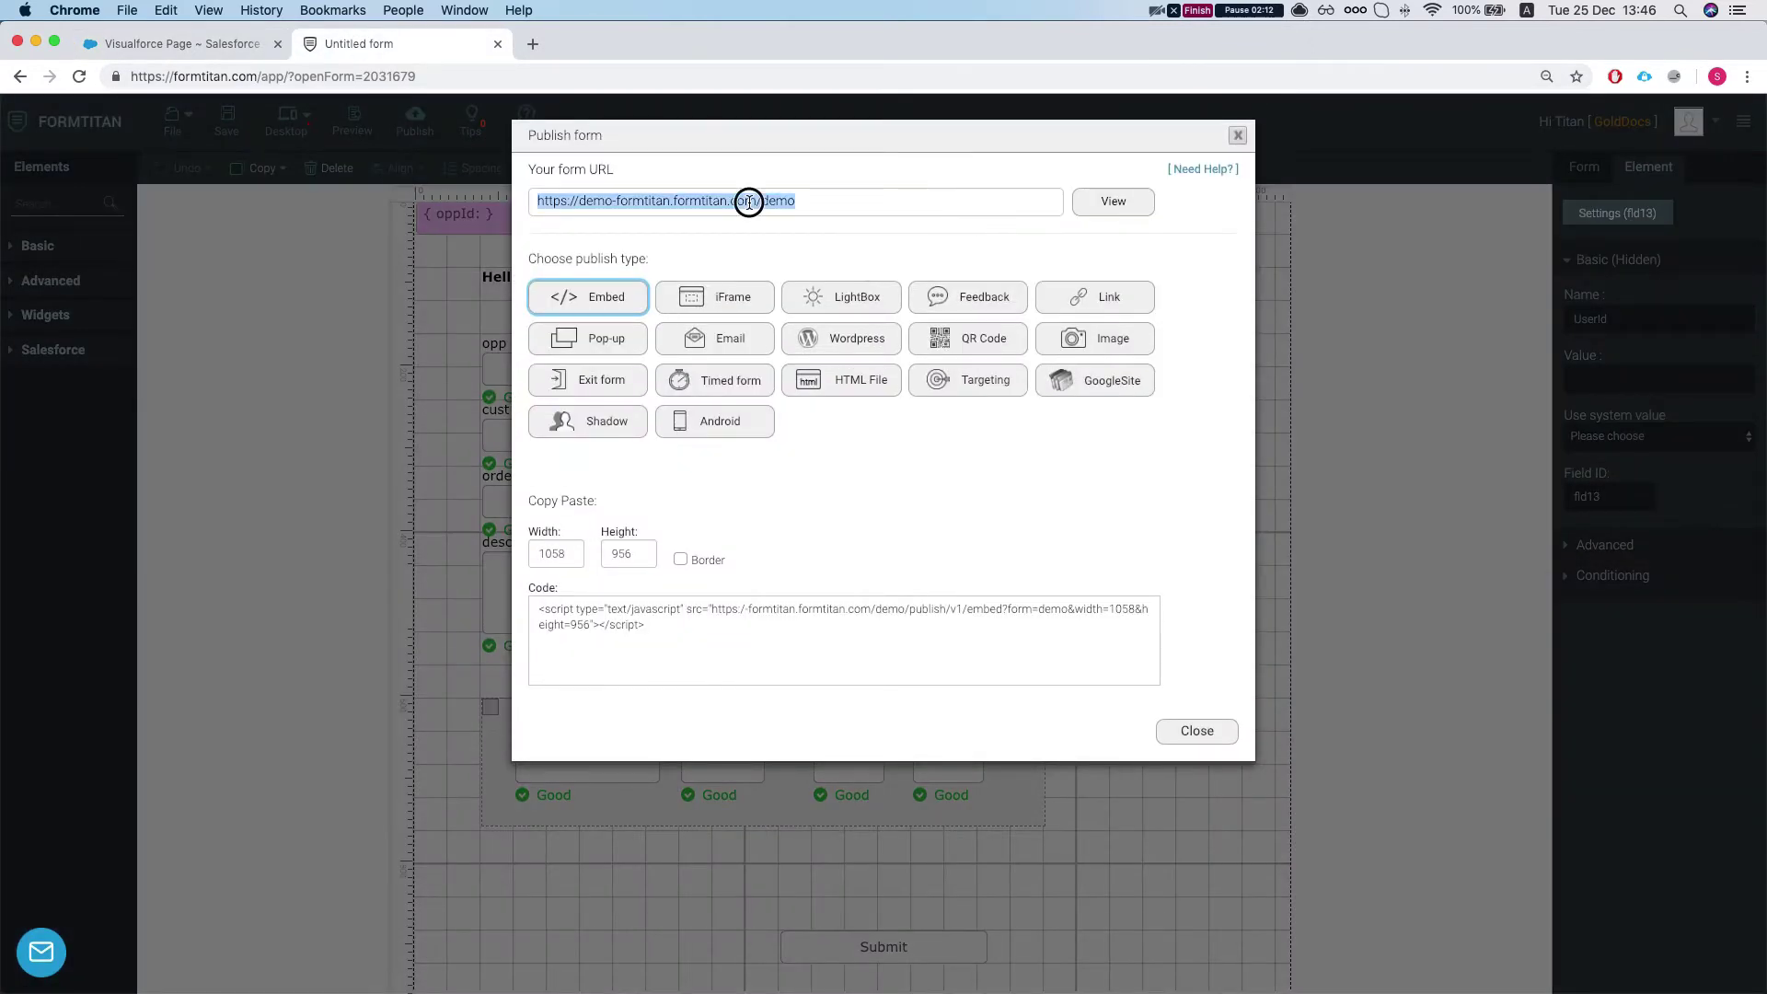
{"action": "key", "text": "super+c"}
{"action": "left_click", "coordinate": [239, 43]}
{"action": "key", "text": "super+v"}
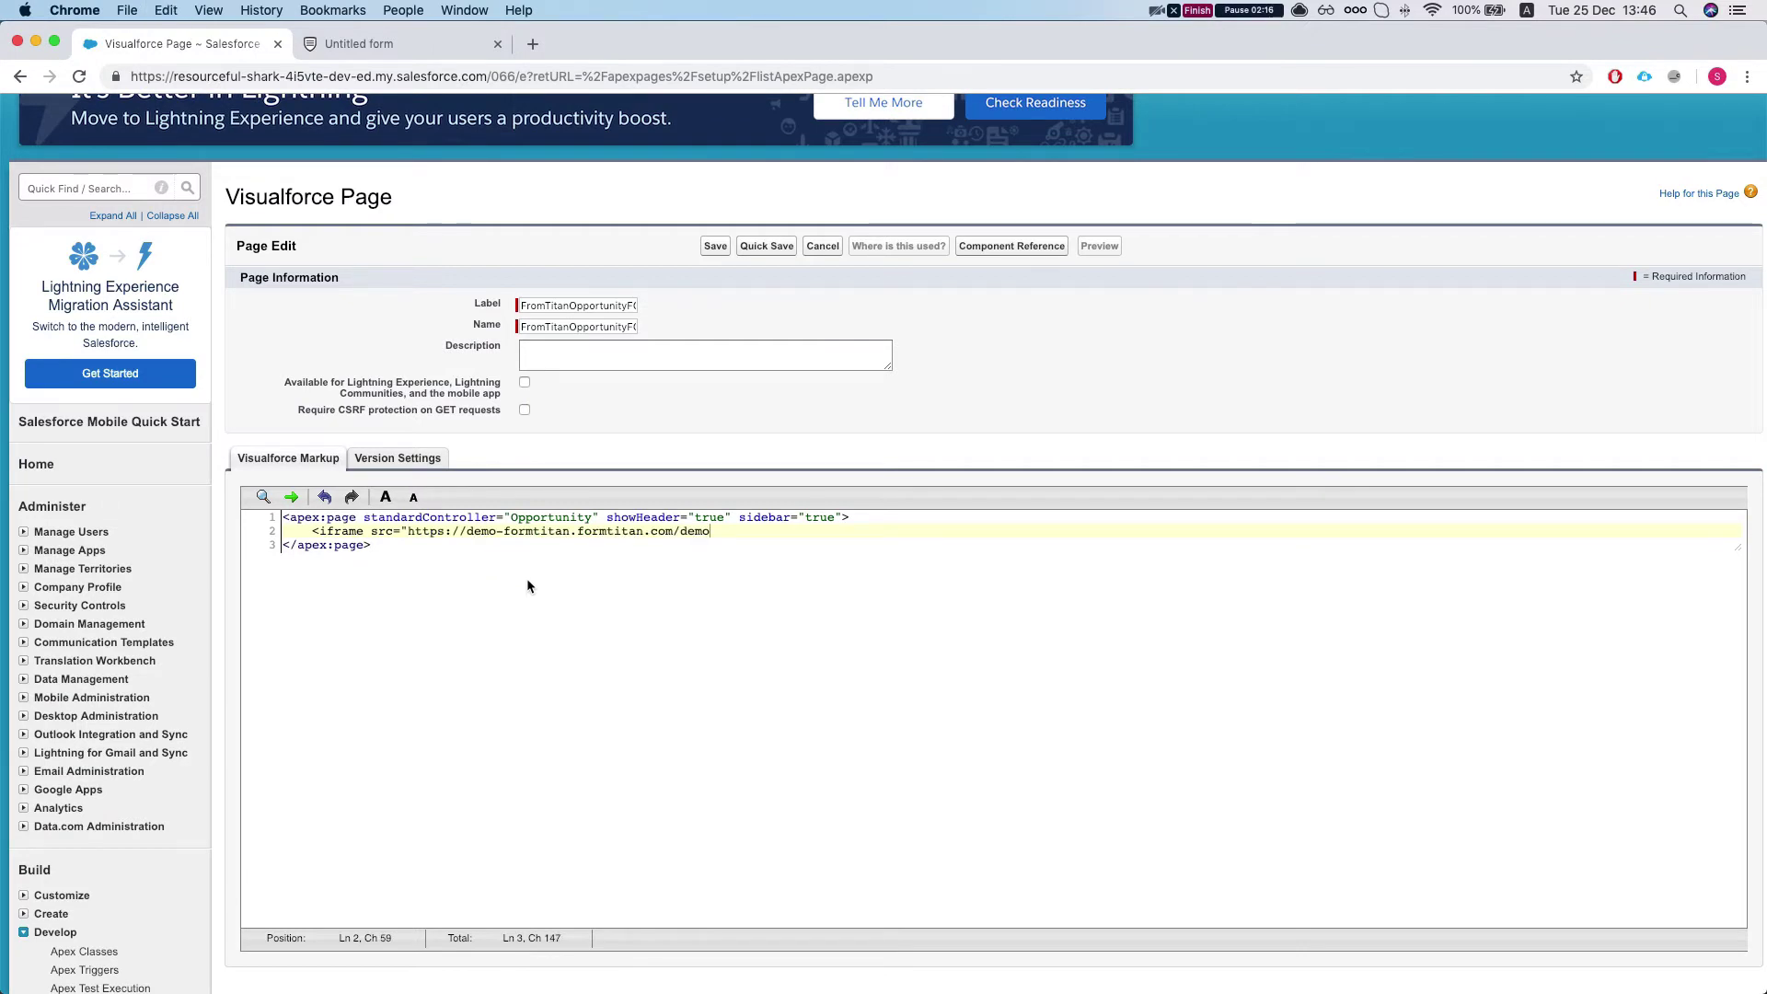
{"action": "type", "text": "?"}
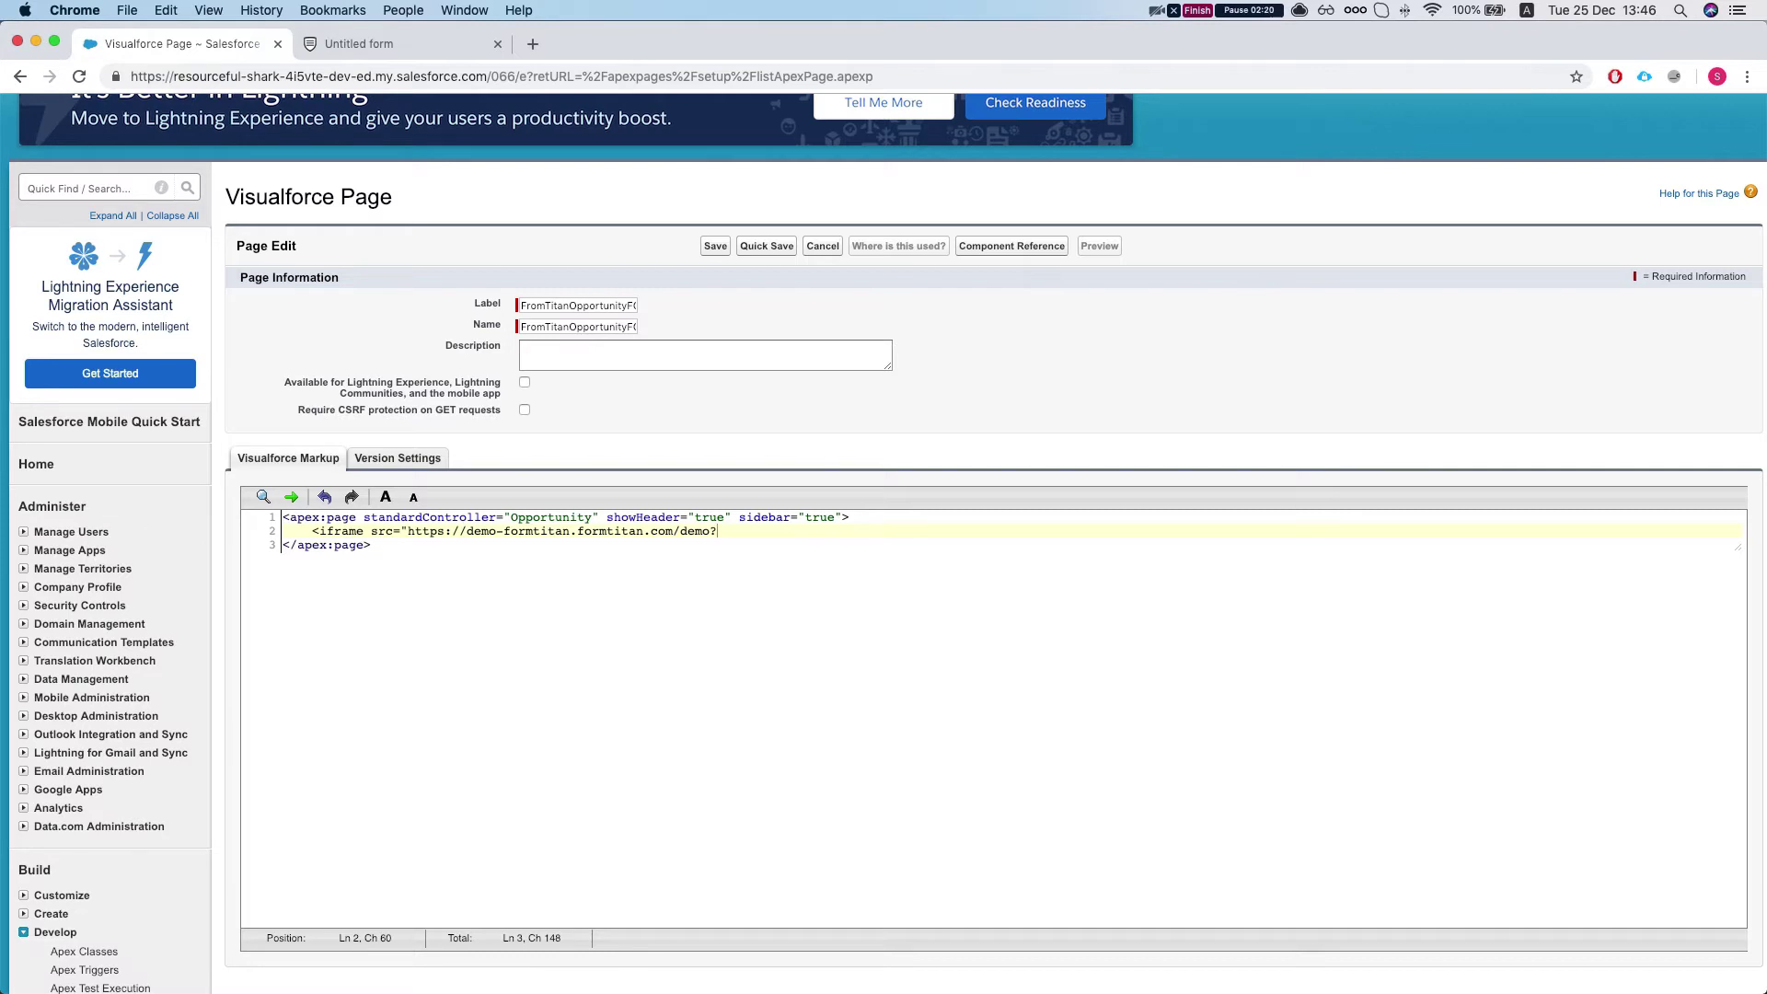
Step: Look up the oppId field's ID in the FormTitan form
{"action": "left_click", "coordinate": [401, 53]}
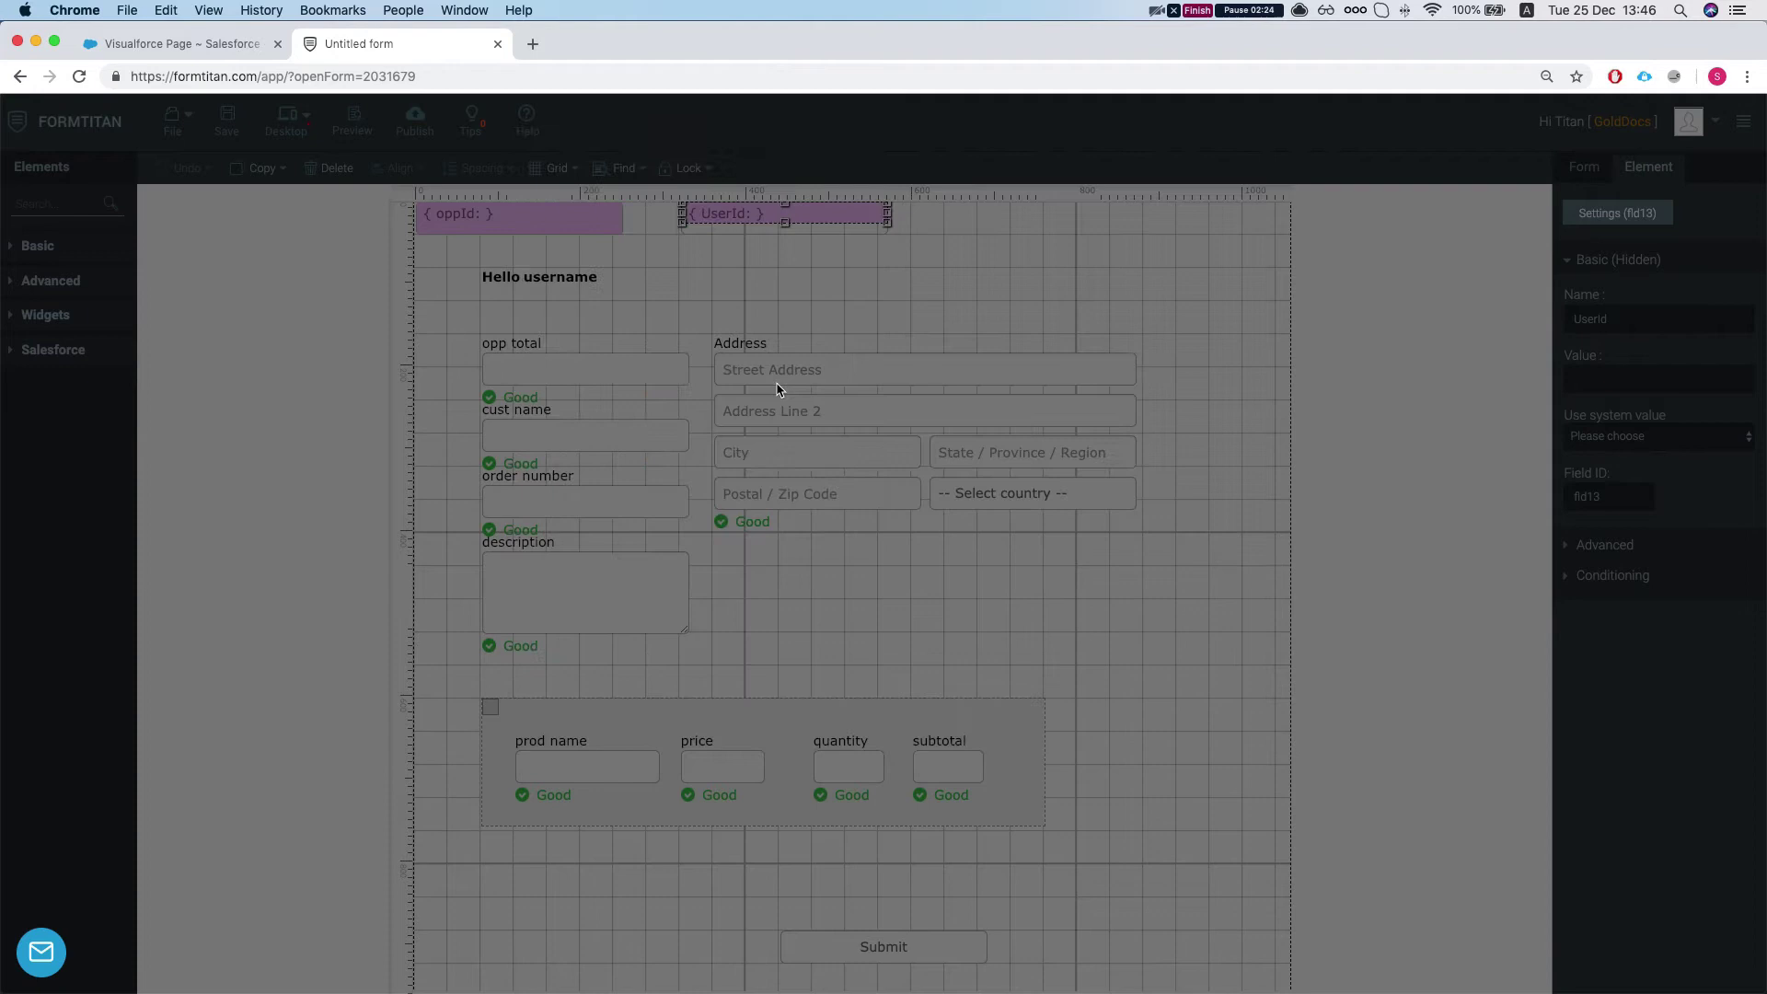
{"action": "left_click", "coordinate": [1199, 742]}
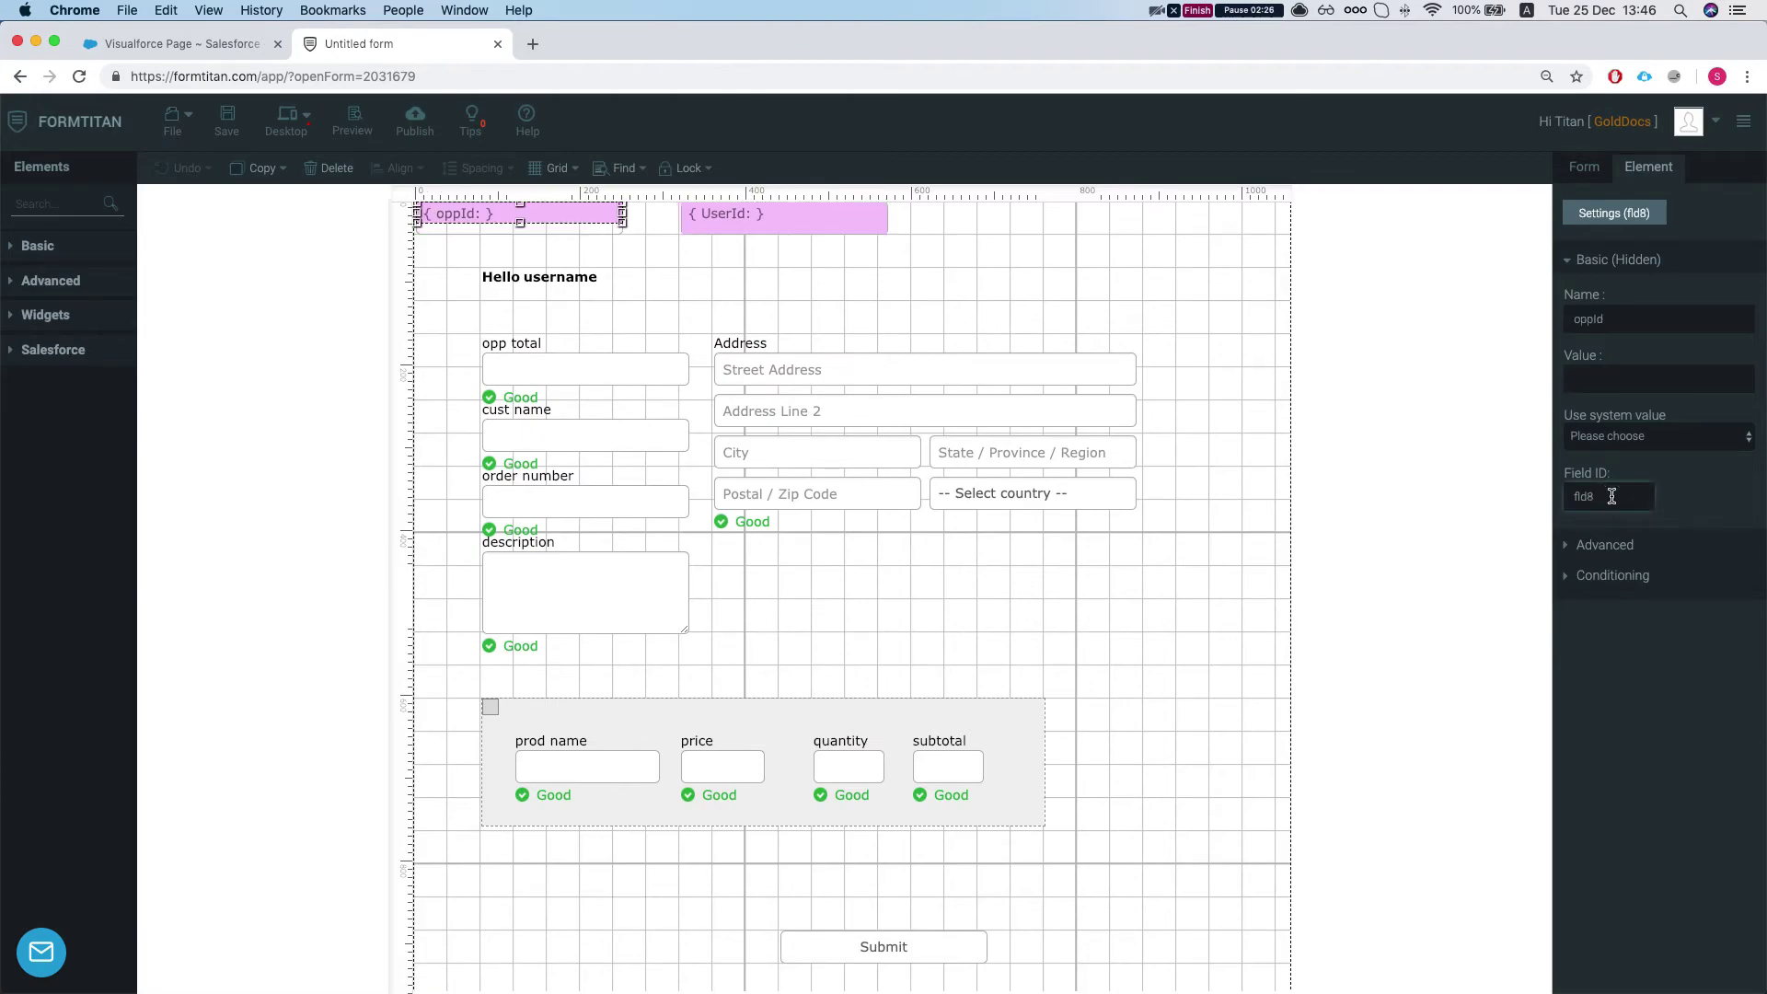
{"action": "left_click", "coordinate": [208, 48]}
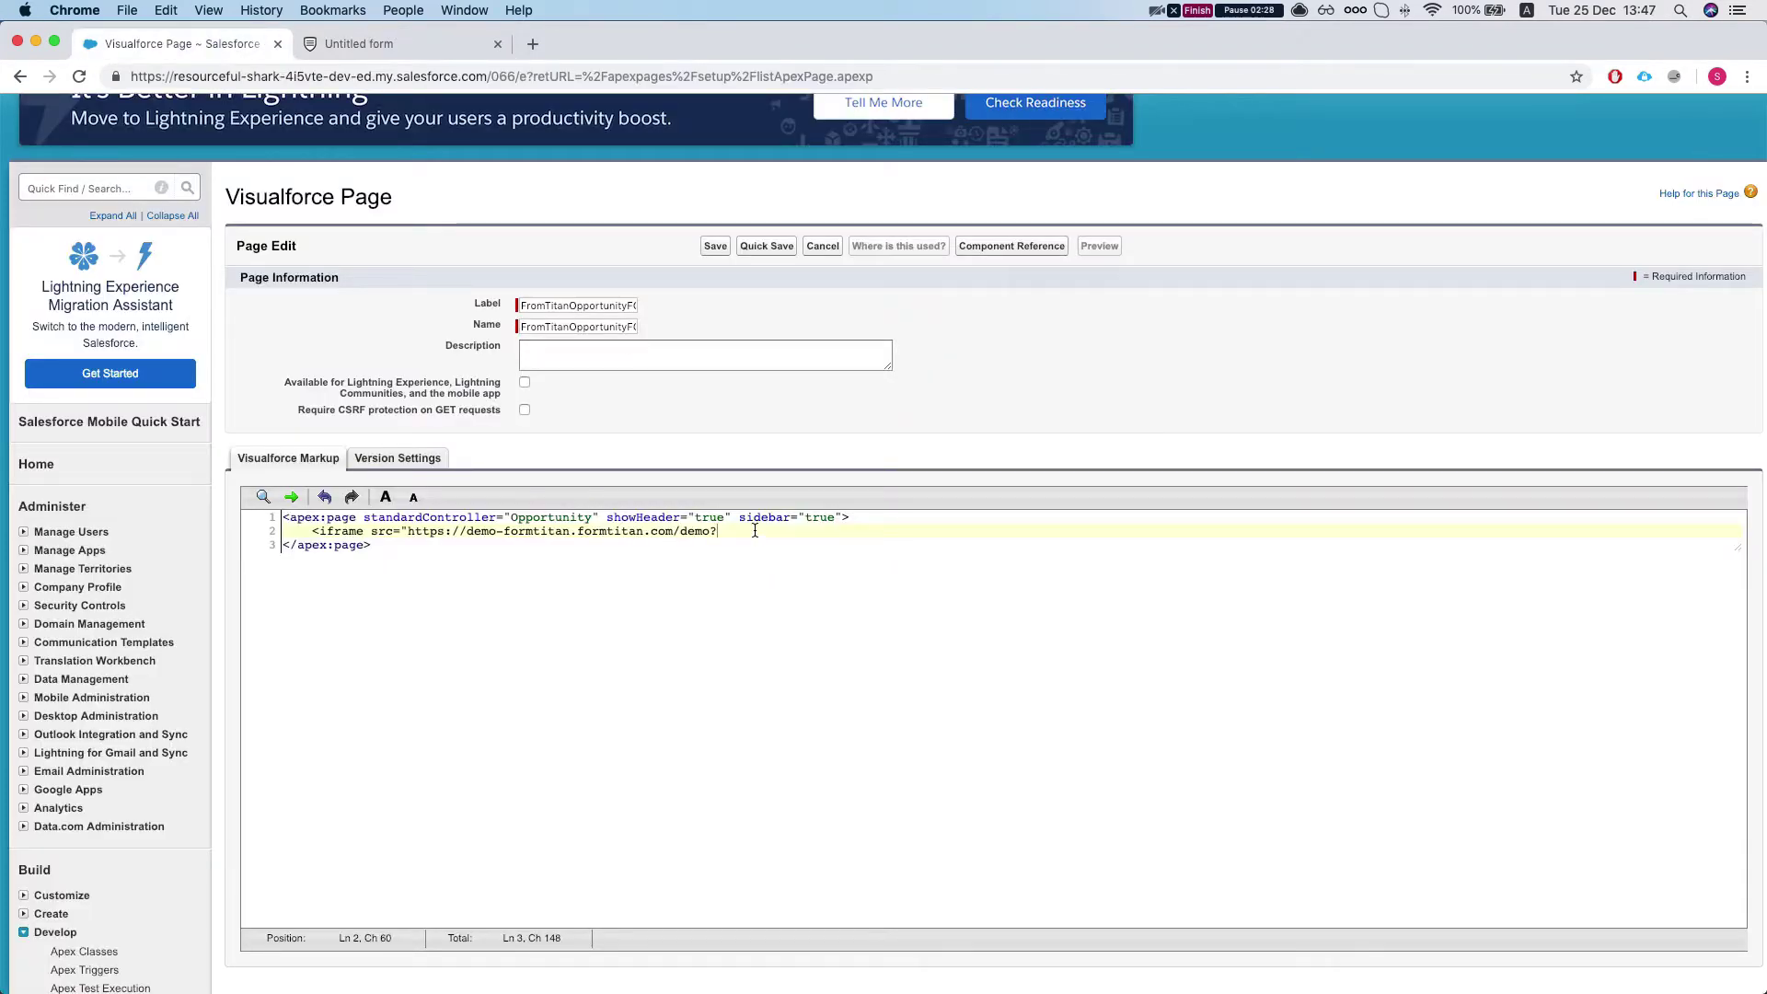
Step: Complete the iframe with fld8={!opportunity.Id}&fld13={!$User.Id}, width 915px and height 870px
{"action": "key", "text": "super+z"}
{"action": "key", "text": "super+shift+z"}
{"action": "key", "text": "super+v"}
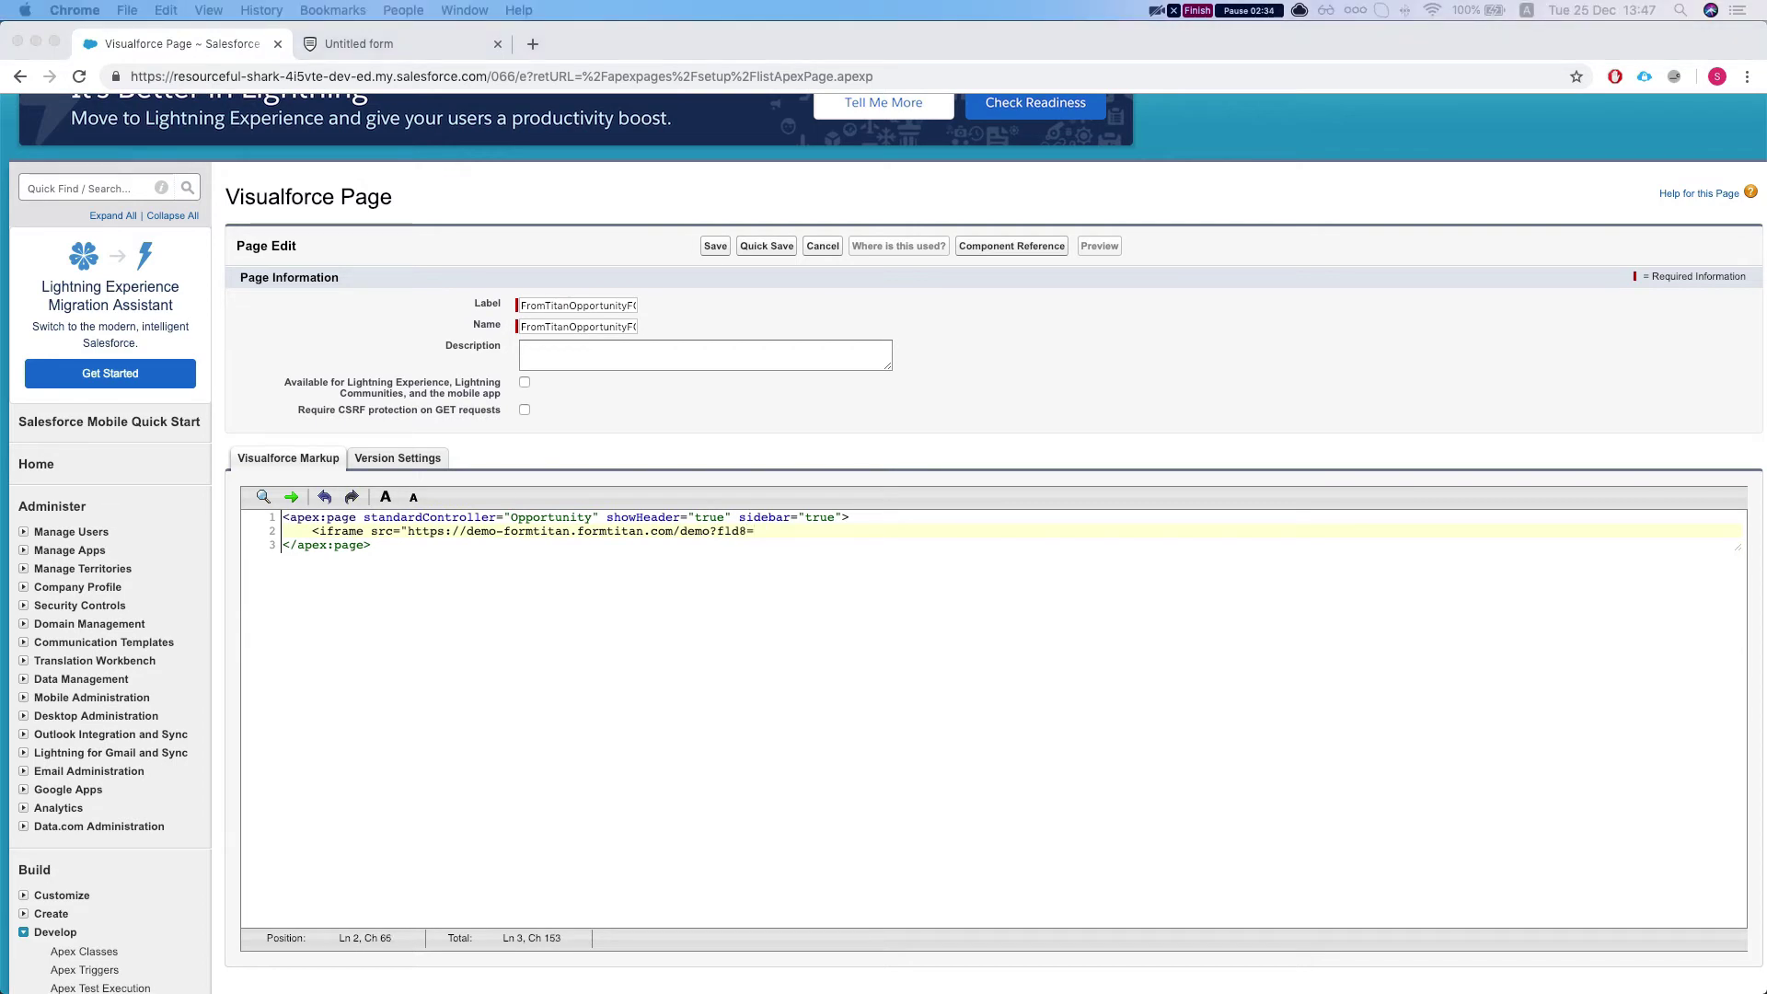
{"action": "left_click", "coordinate": [791, 528]}
{"action": "type", "text": "{!opportunity.Id}"}
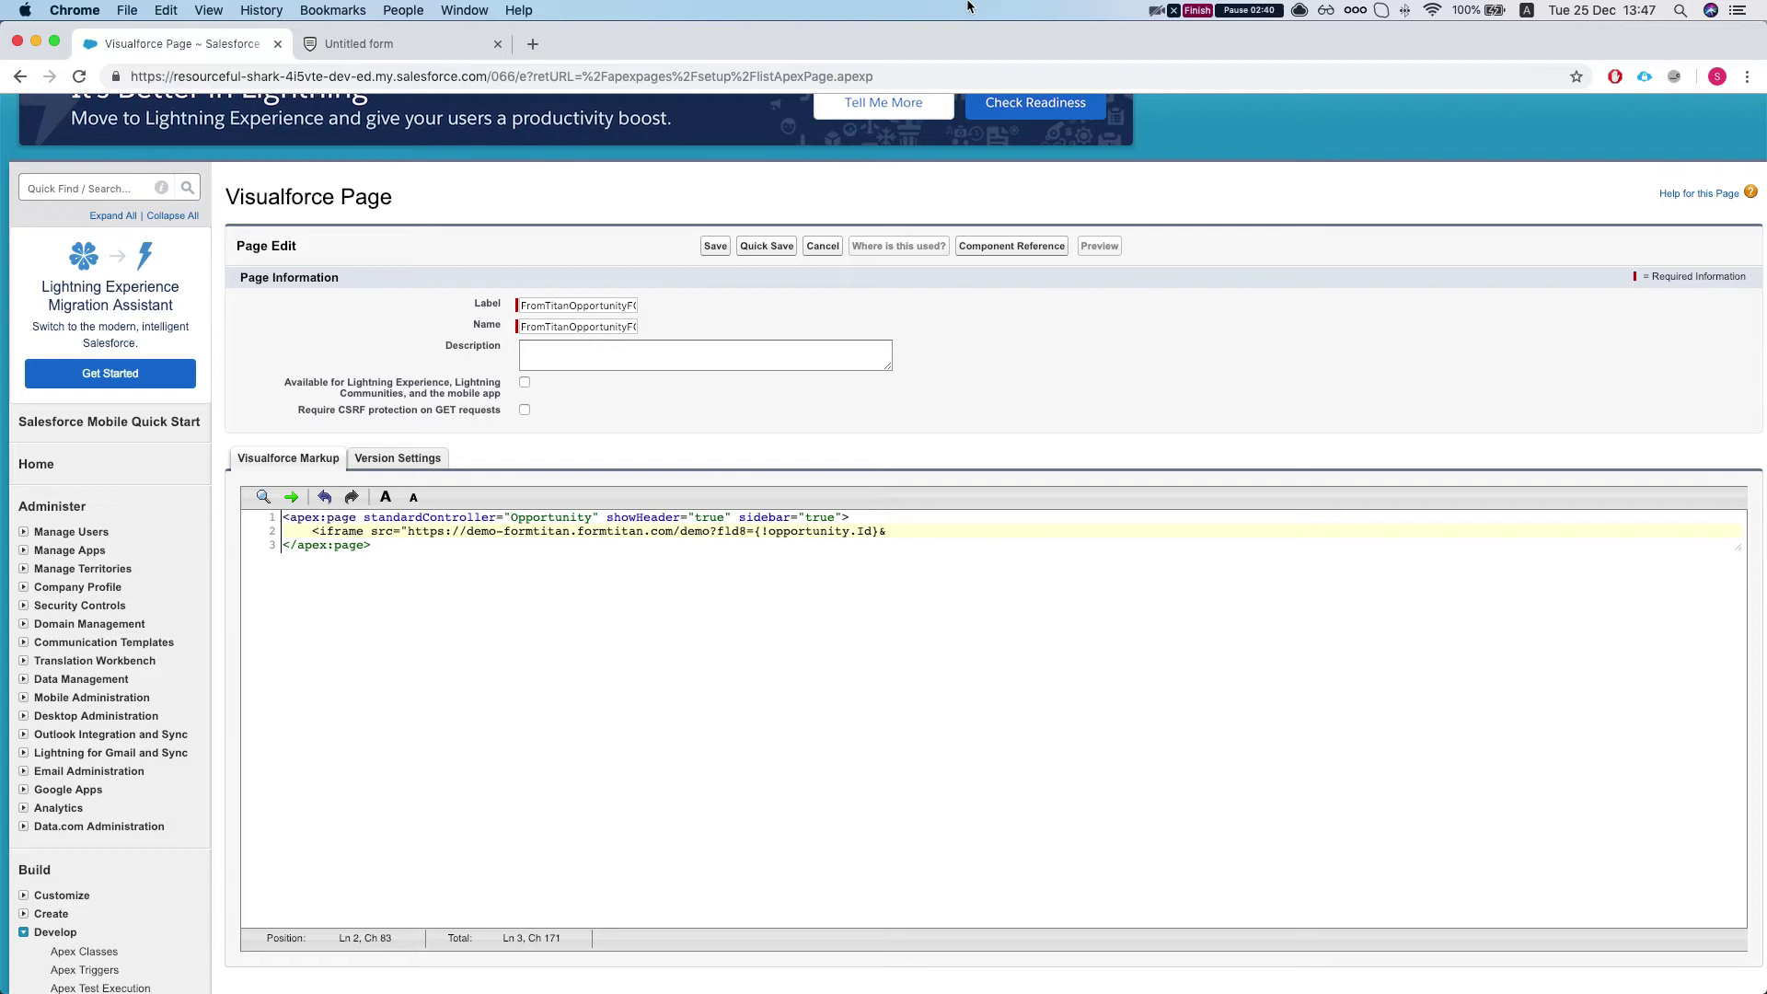
{"action": "type", "text": "&fld13="}
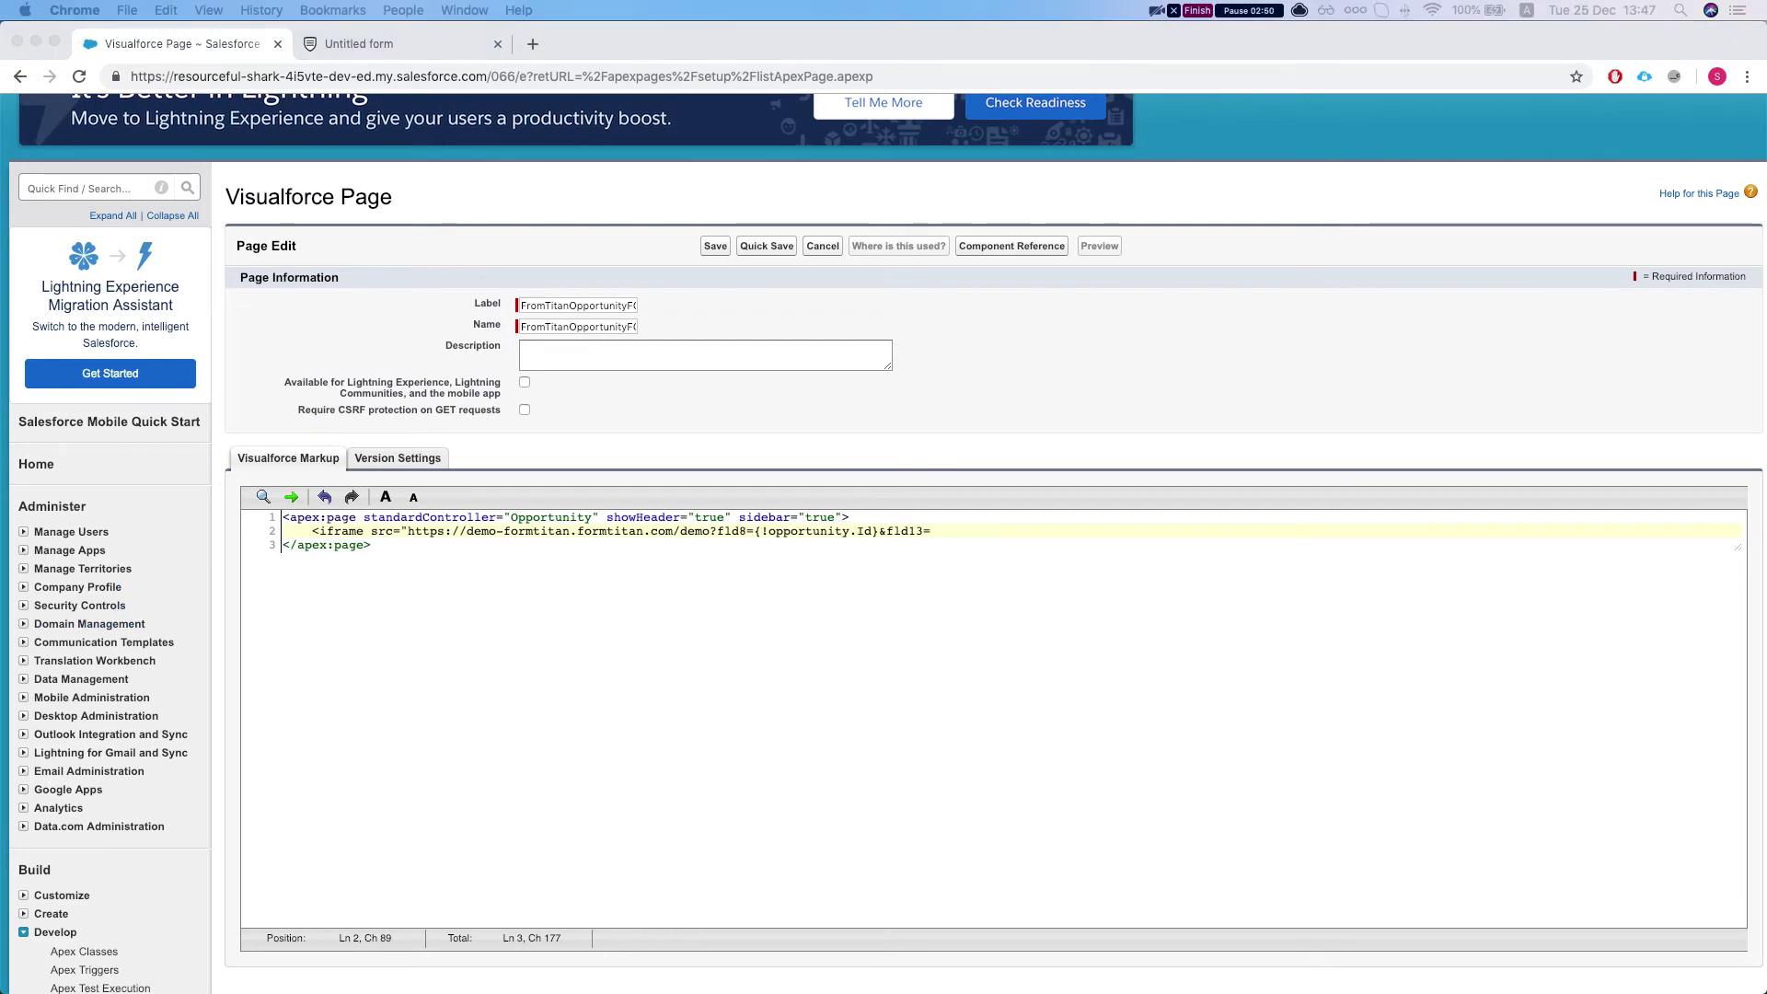
{"action": "left_click", "coordinate": [943, 209]}
{"action": "type", "text": "{!$User.Id}\""}
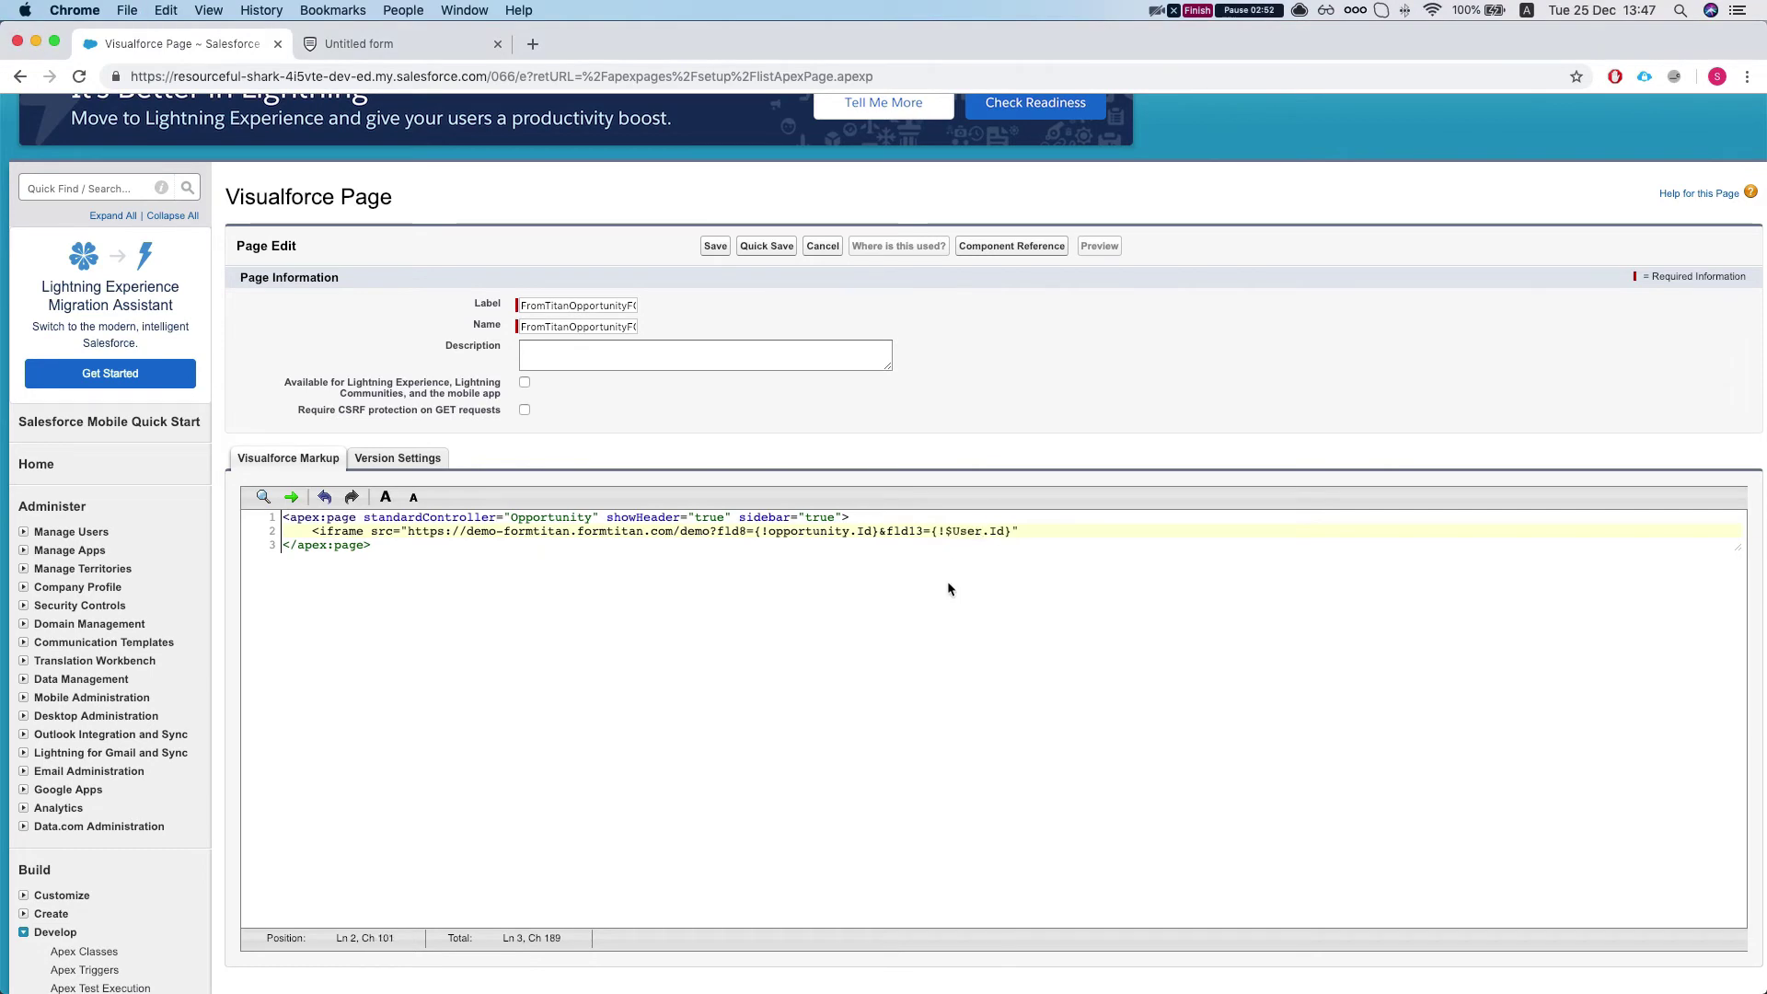
{"action": "left_click", "coordinate": [1279, 312]}
{"action": "type", "text": "width=\"915px\" height=\"870px\" />"}
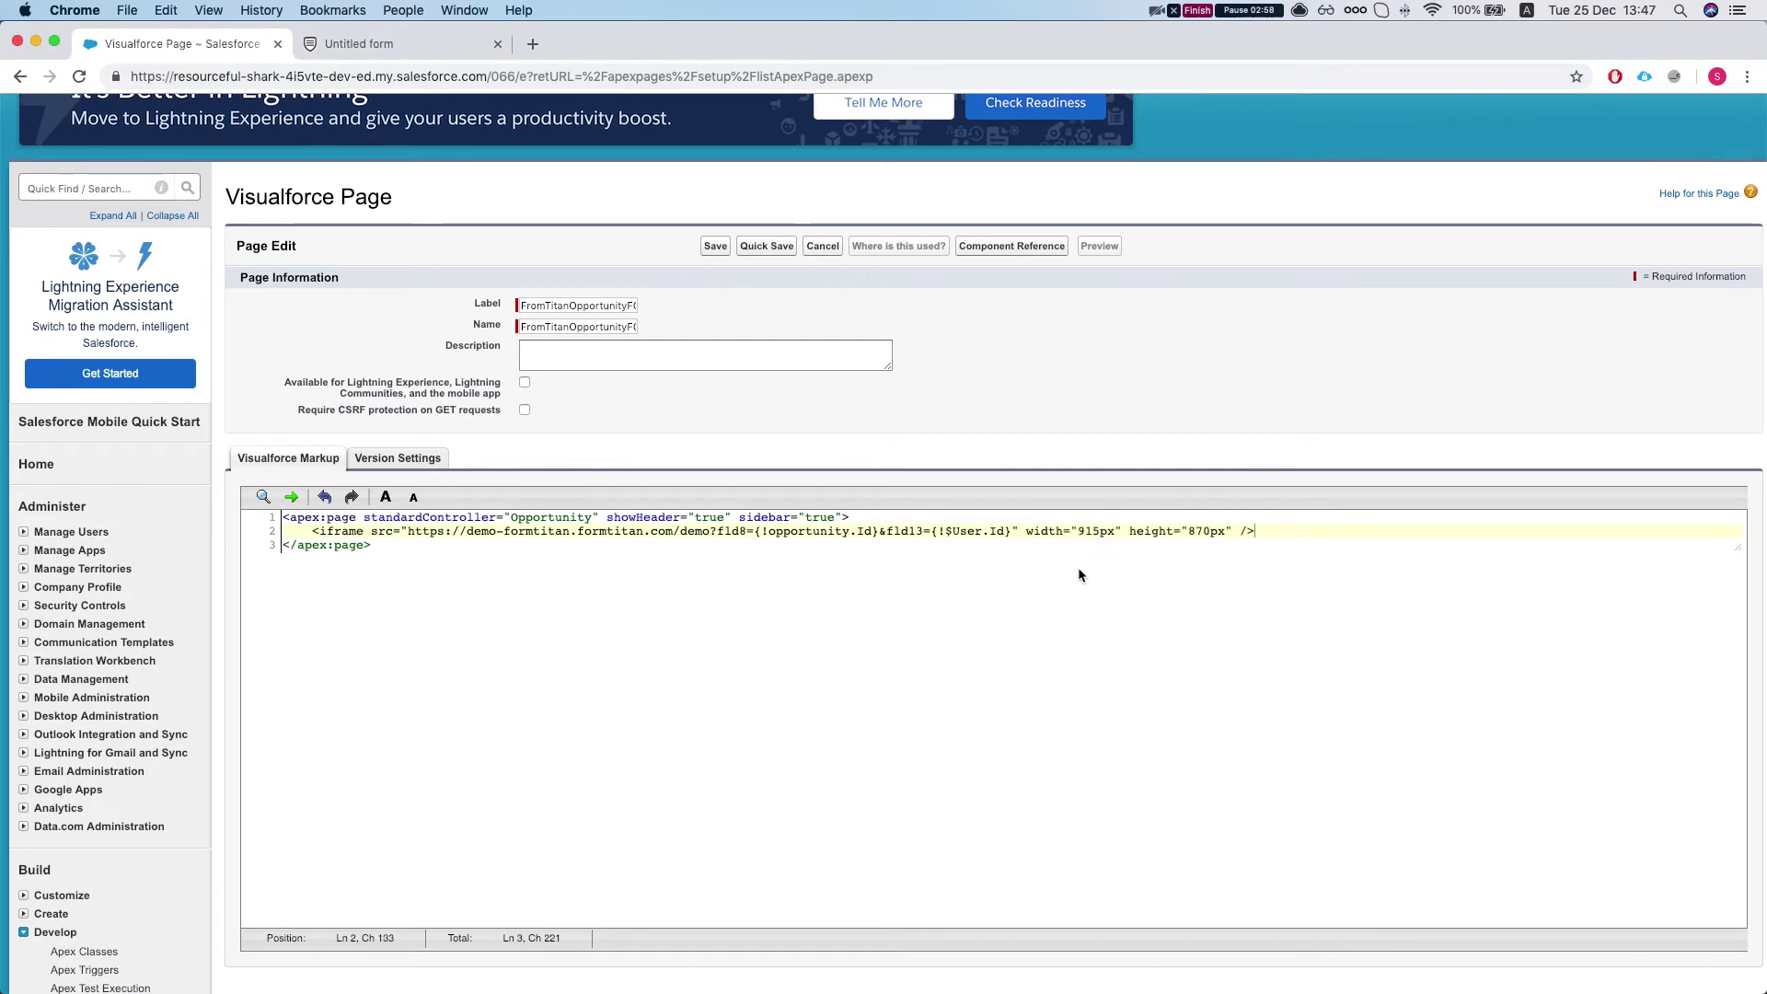
{"action": "left_click", "coordinate": [1211, 532]}
Step: Quick Save the Visualforce page and open Edit Layout from the xsfdsdf opportunity
{"action": "left_click", "coordinate": [759, 247]}
{"action": "left_click", "coordinate": [302, 44]}
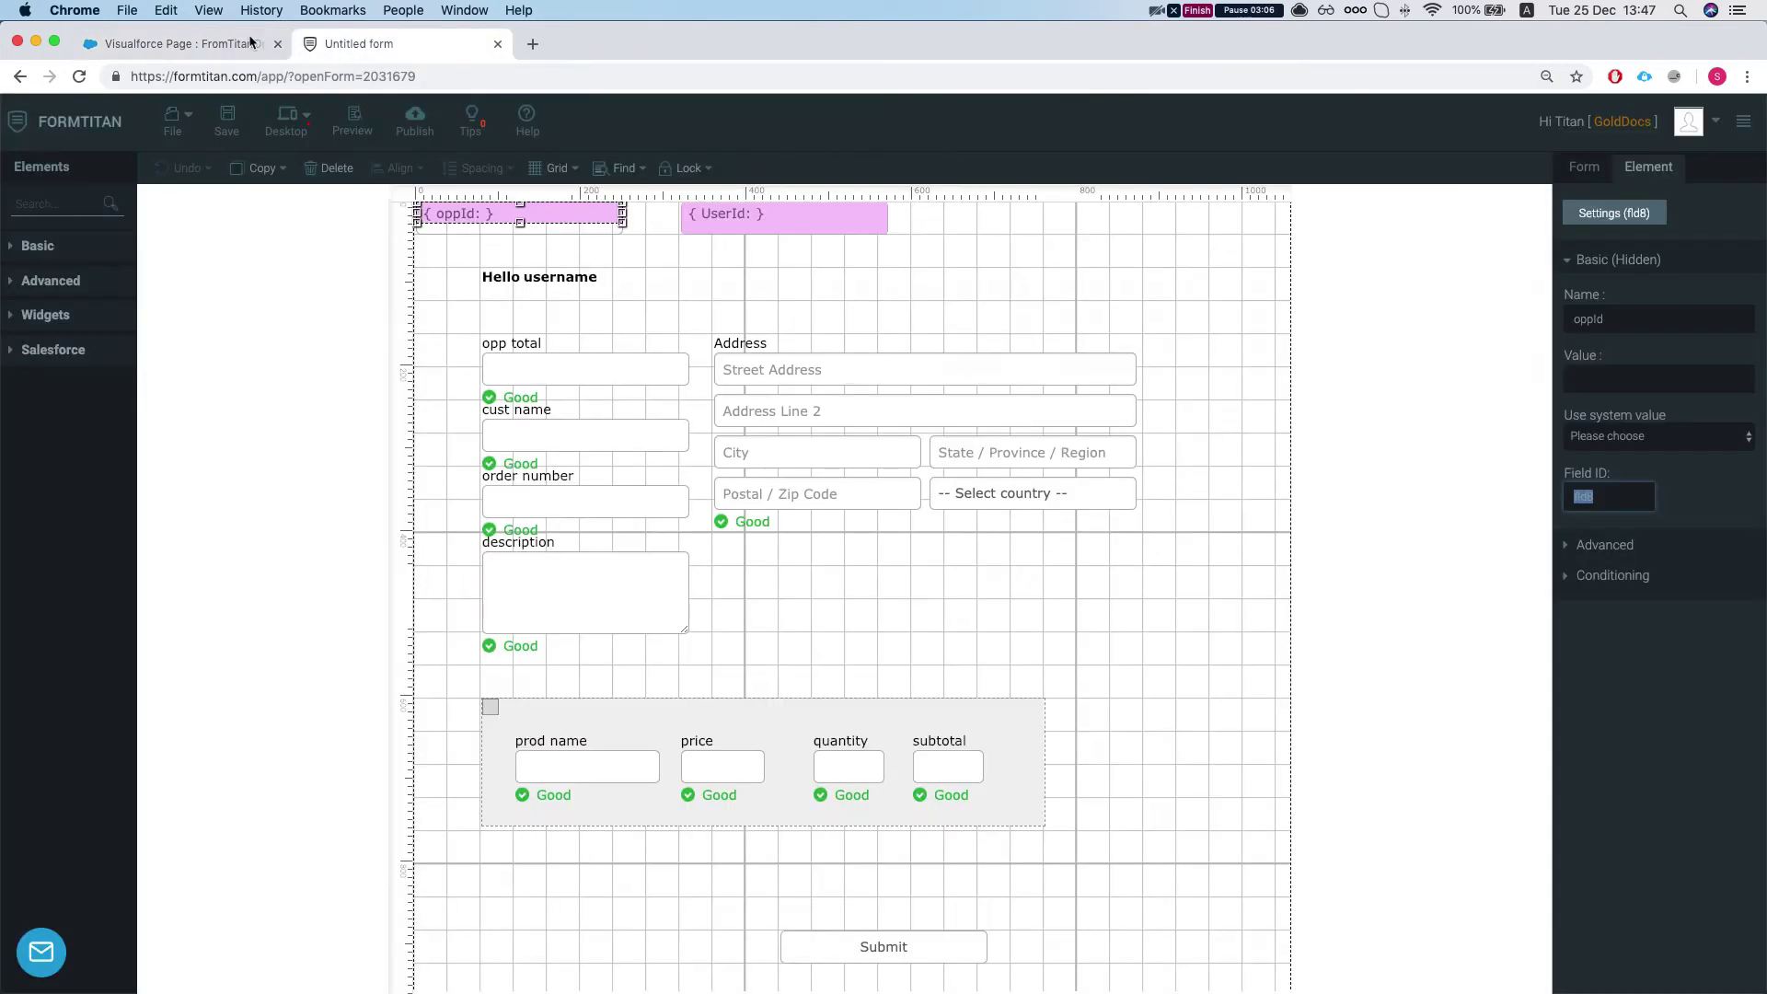
{"action": "left_click", "coordinate": [184, 43]}
{"action": "scroll", "coordinate": [251, 192], "scroll_direction": "up", "scroll_amount": 3}
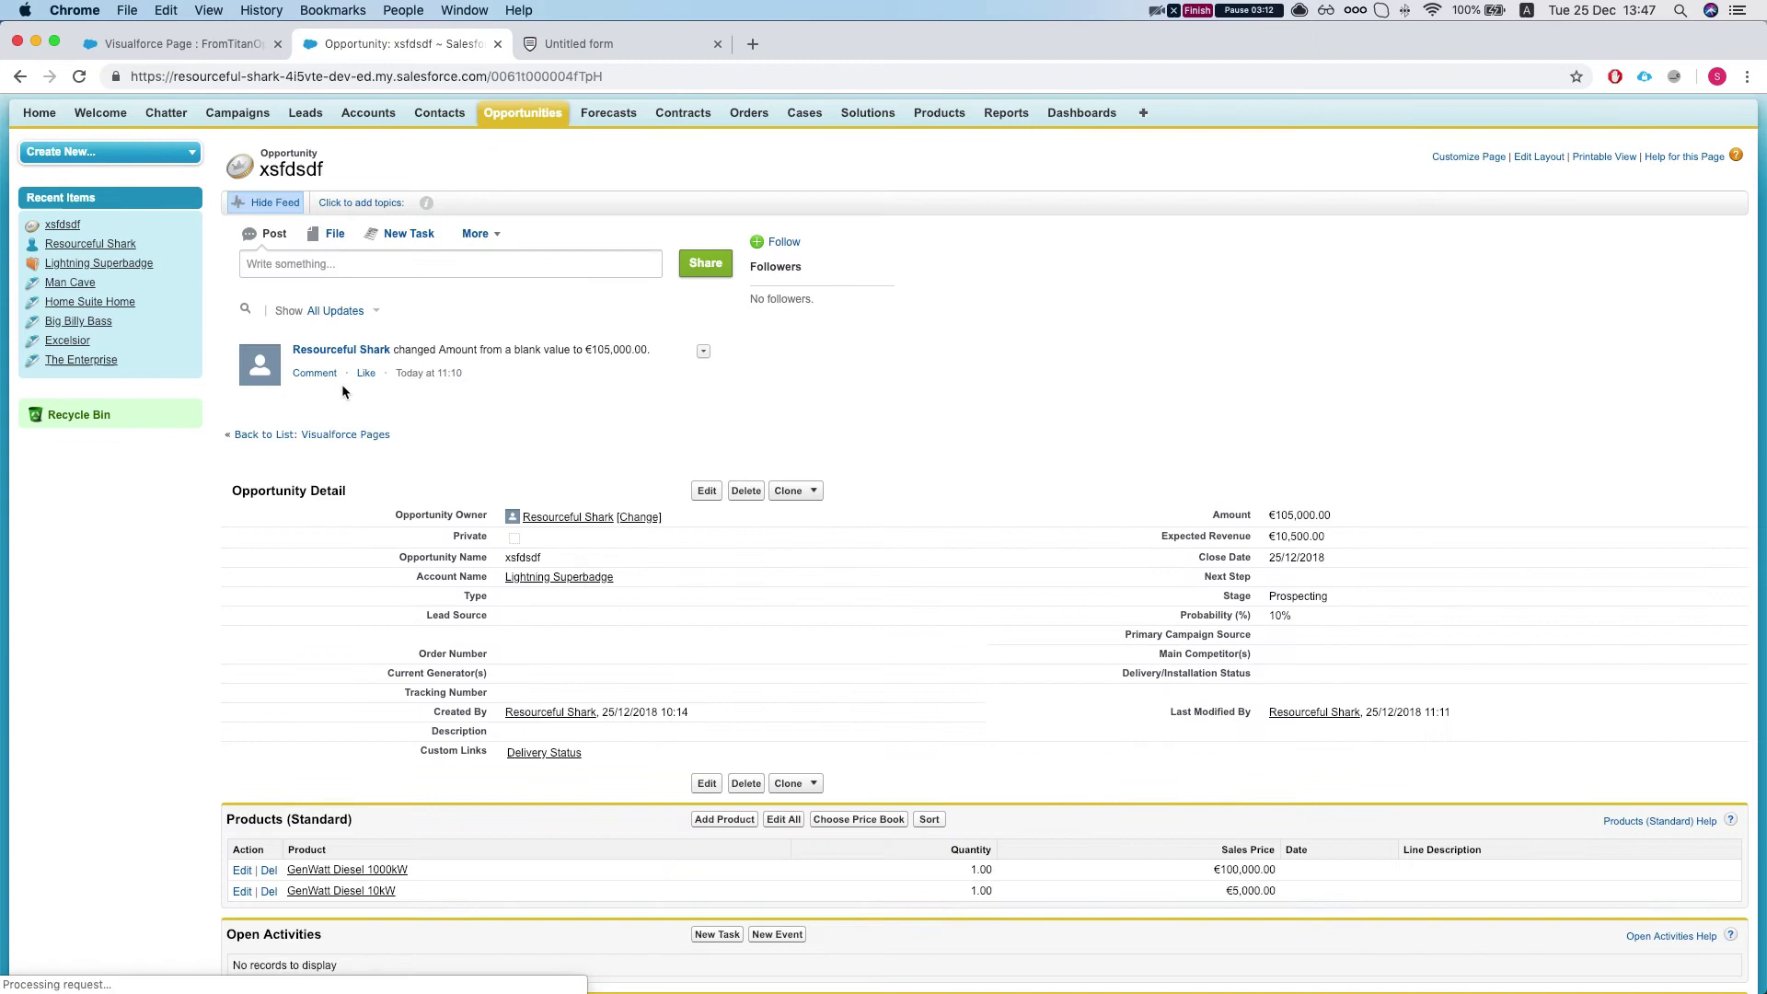
{"action": "scroll", "coordinate": [552, 466], "scroll_direction": "up", "scroll_amount": 4}
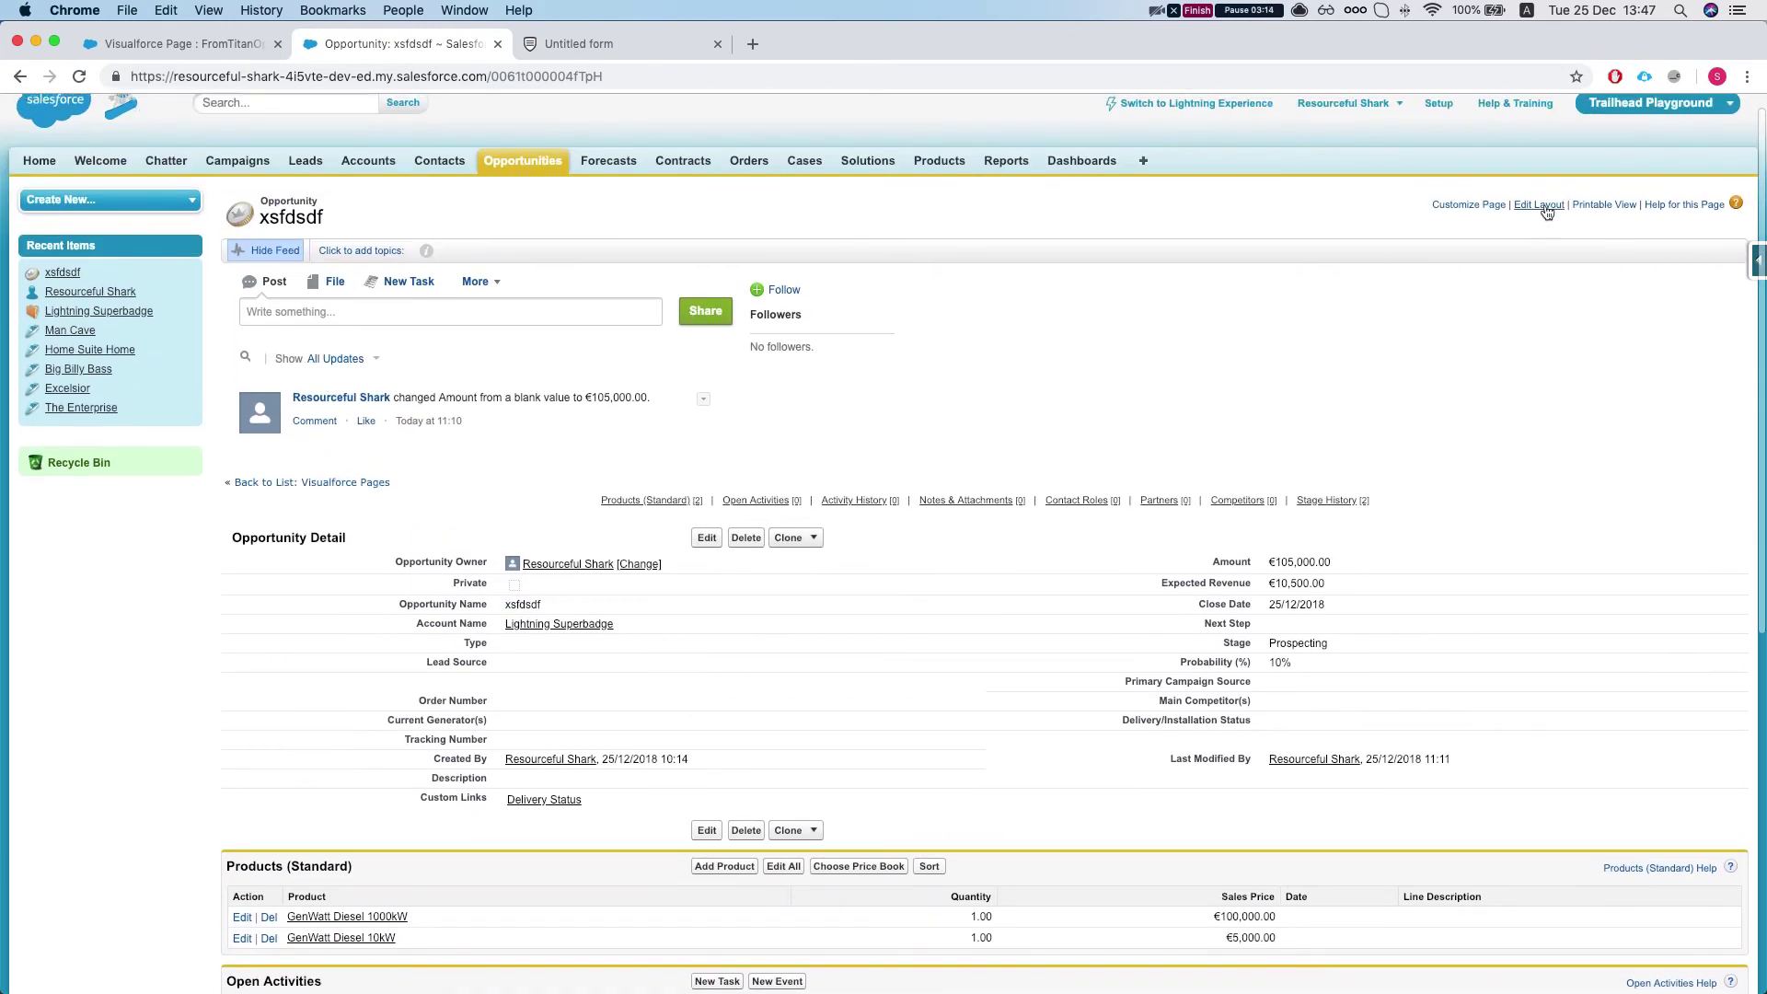
{"action": "left_click", "coordinate": [1539, 197]}
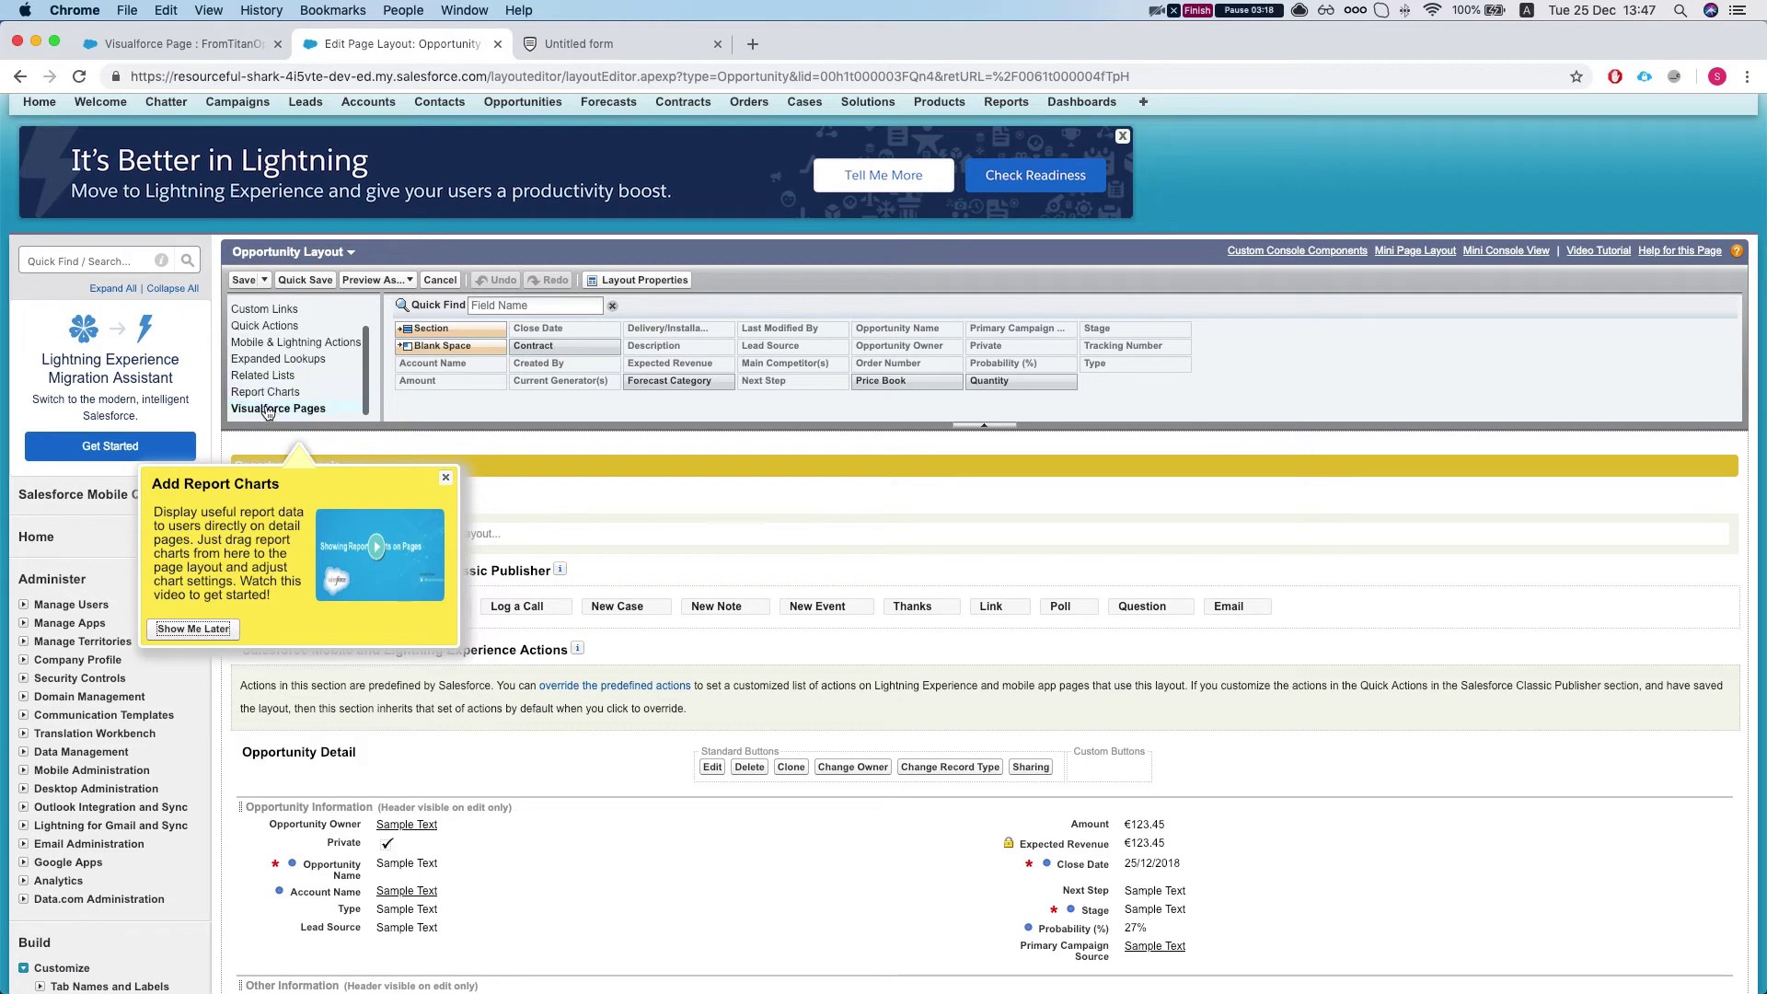
Step: Place the FromTitanOpportunityFOrm Visualforce page below Description Information in the layout
{"action": "left_click", "coordinate": [276, 408]}
{"action": "left_click_drag", "start_coordinate": [448, 363], "coordinate": [834, 816]}
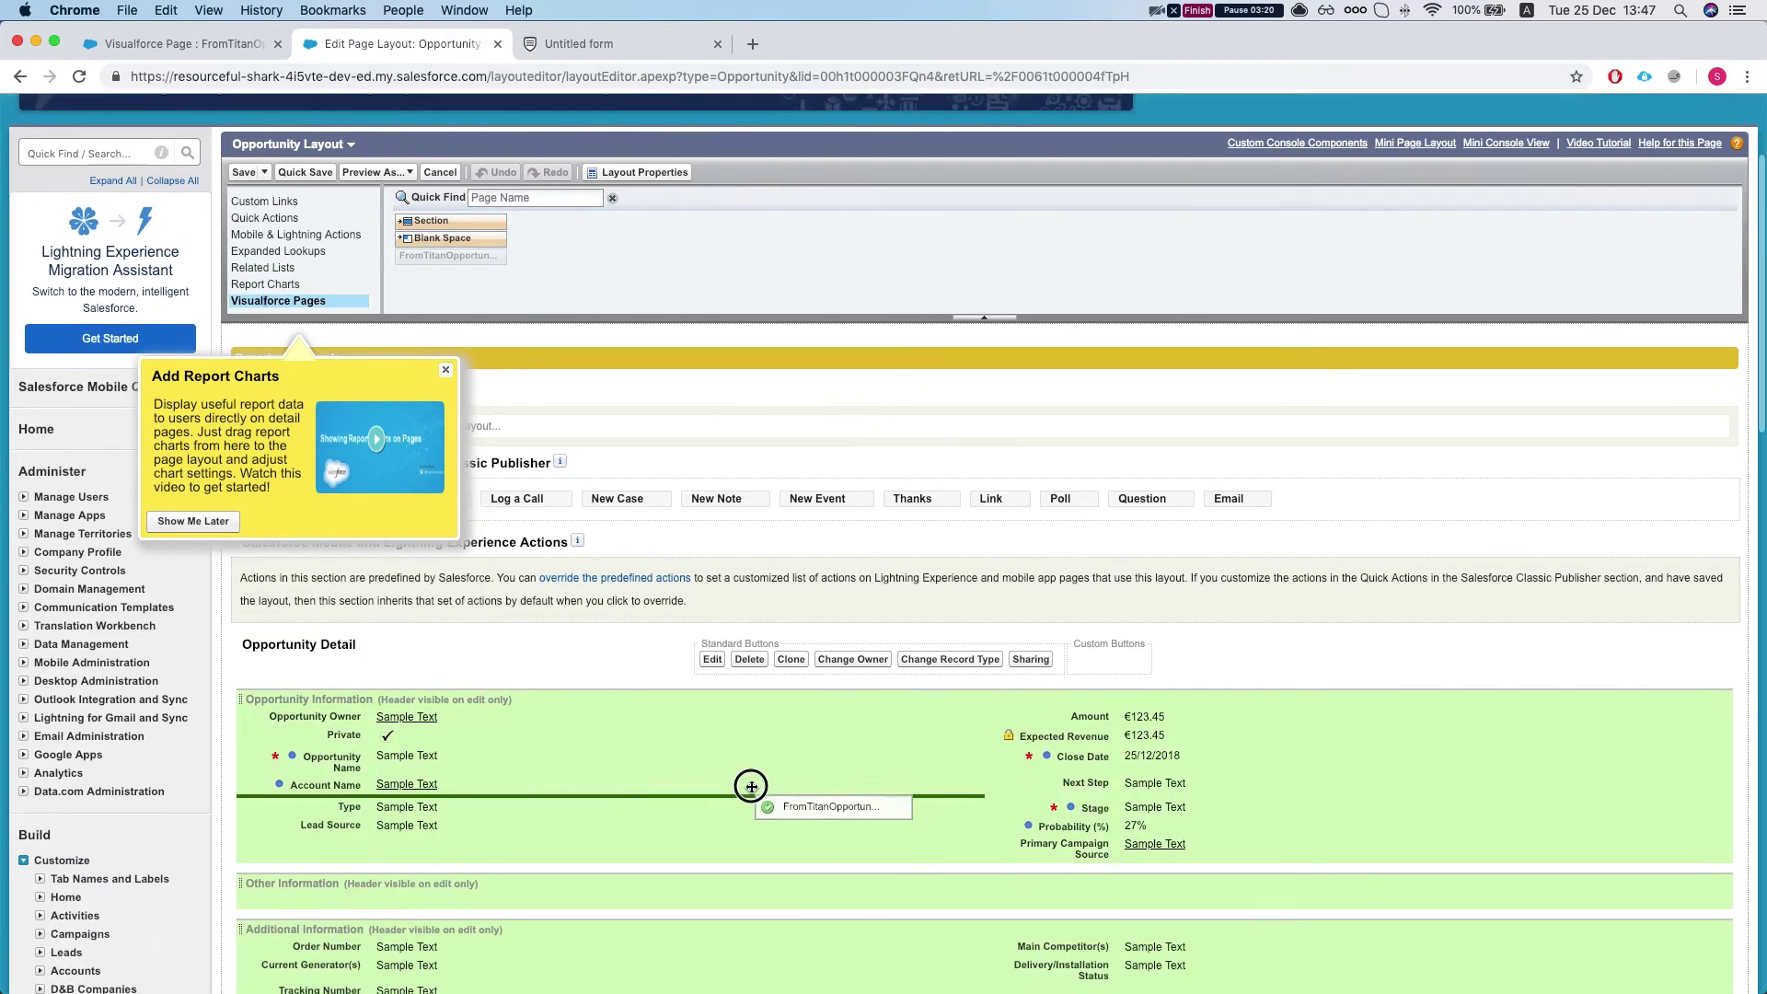
{"action": "left_click_drag", "start_coordinate": [751, 786], "coordinate": [566, 517]}
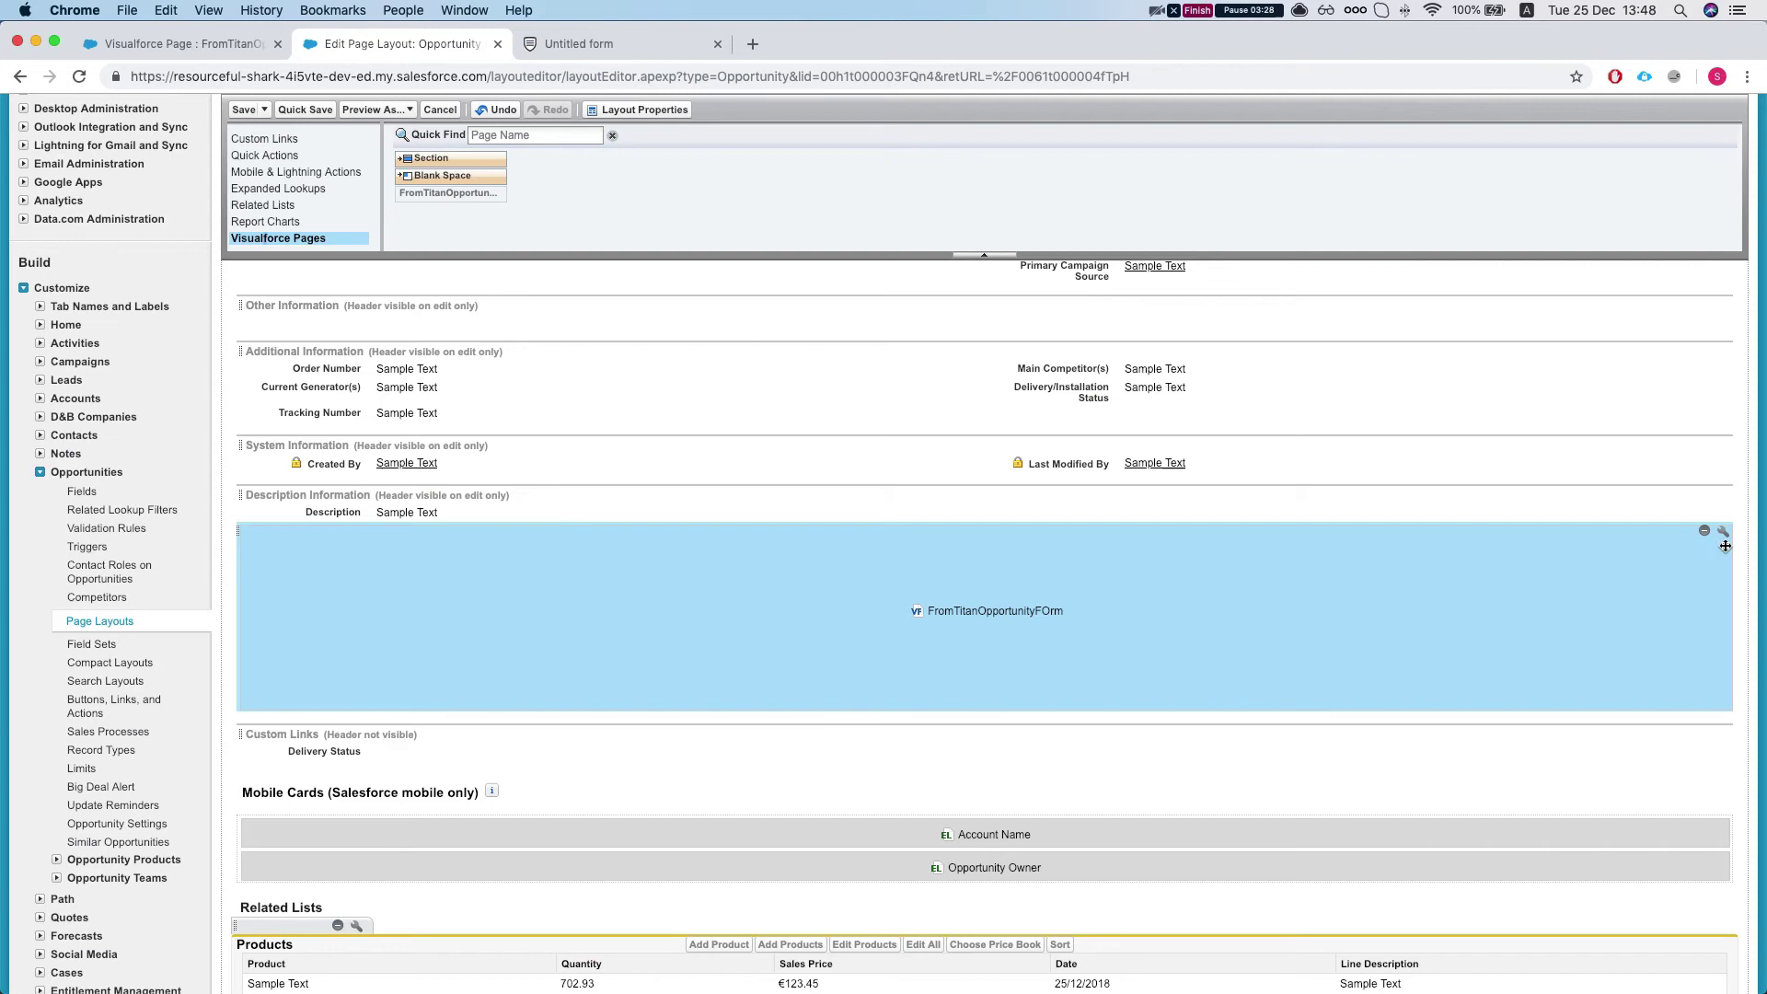
Step: Set the embedded page to 800 px height with scrollbars and save the Opportunity layout
{"action": "left_click", "coordinate": [1722, 532]}
{"action": "double_click", "coordinate": [887, 526]}
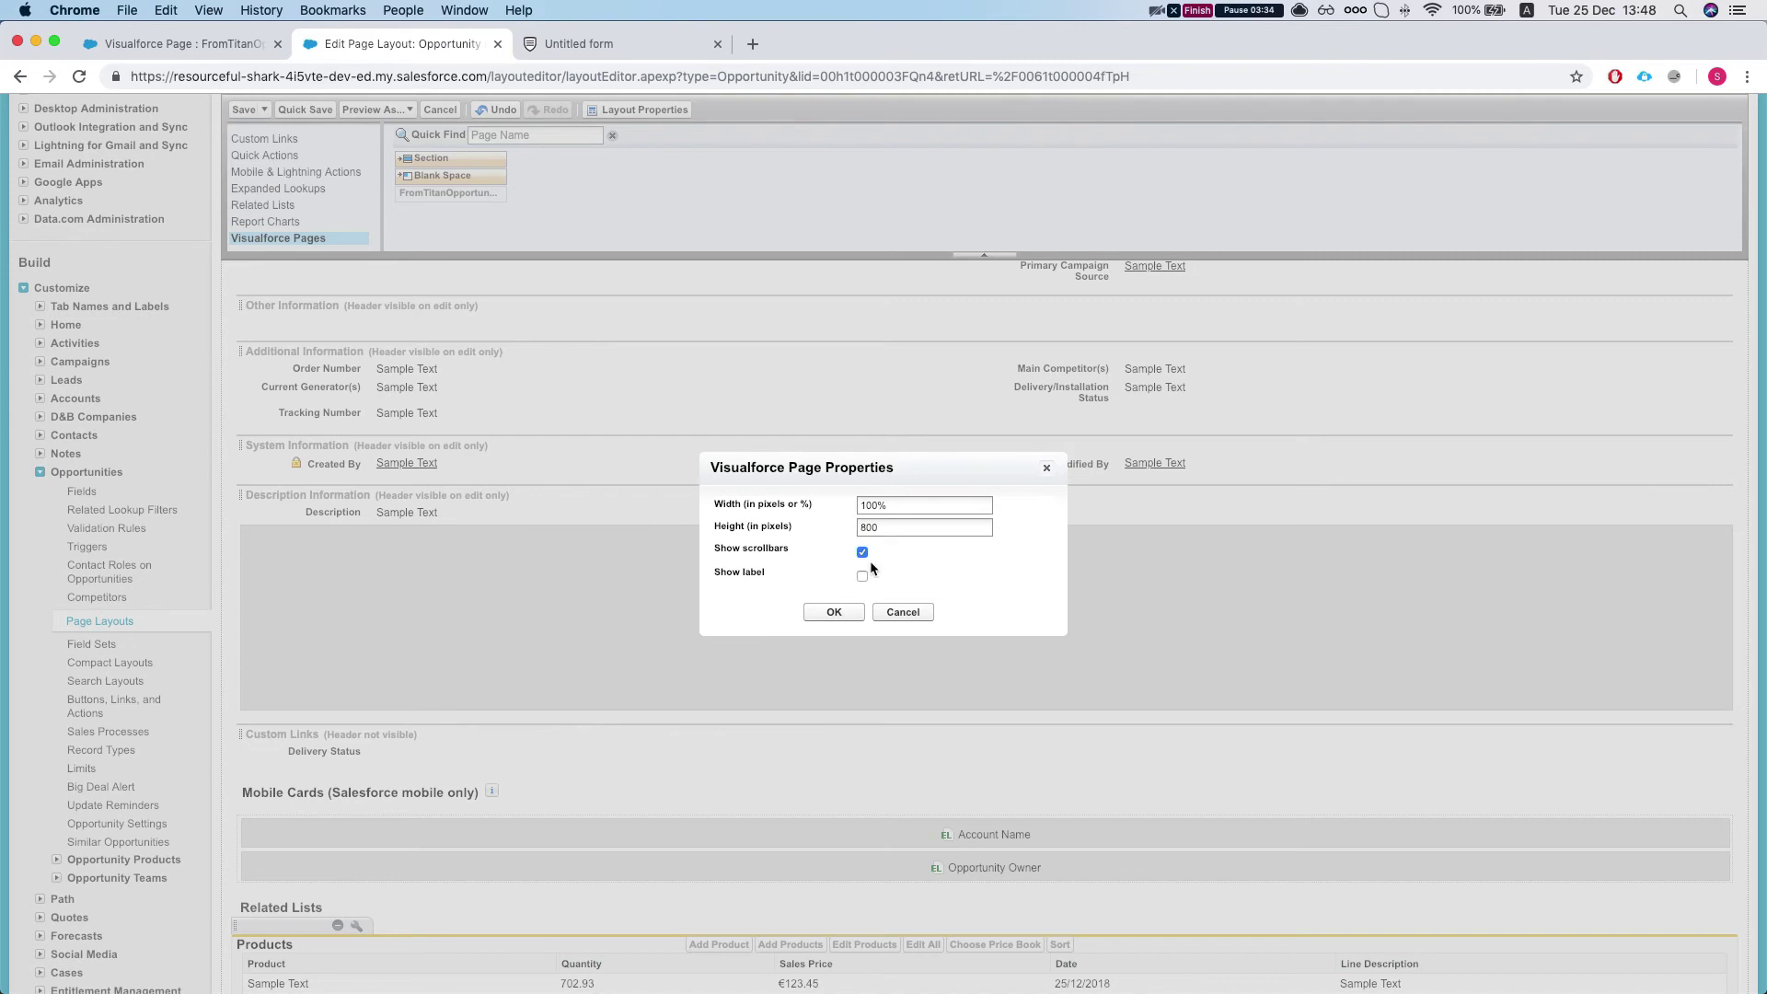
{"action": "left_click", "coordinate": [834, 612]}
{"action": "scroll", "coordinate": [553, 368], "scroll_direction": "down", "scroll_amount": 1}
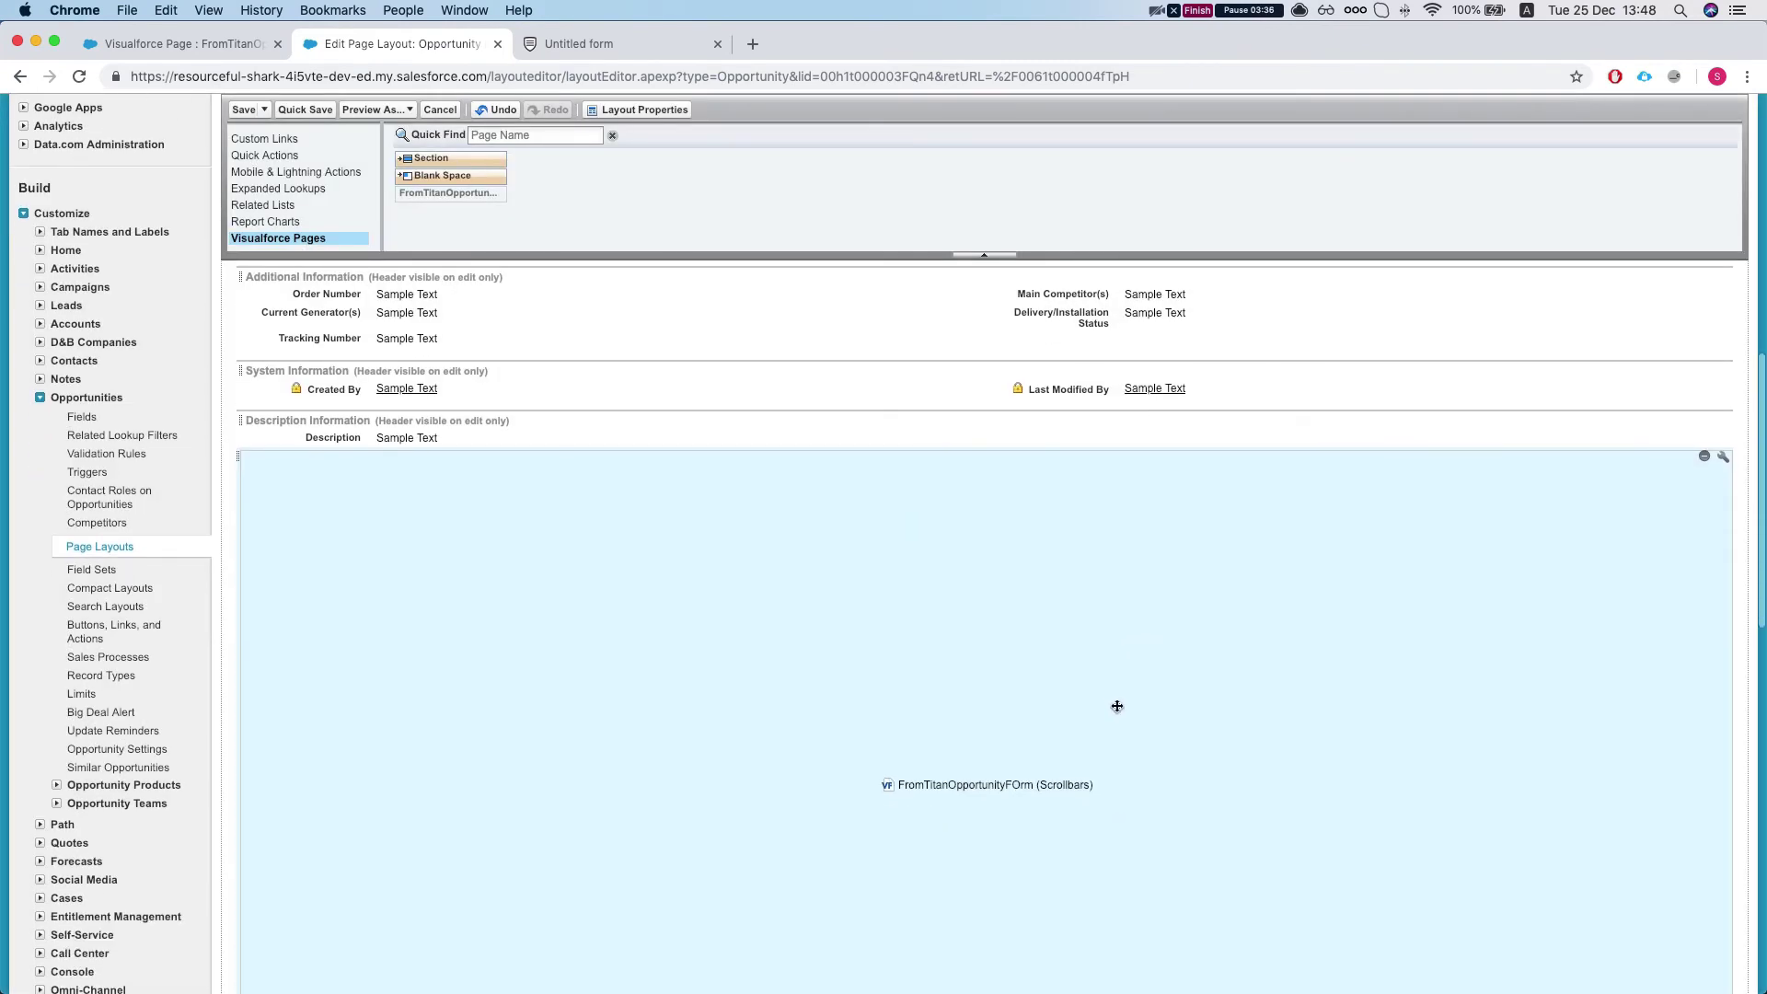
{"action": "left_click", "coordinate": [244, 111]}
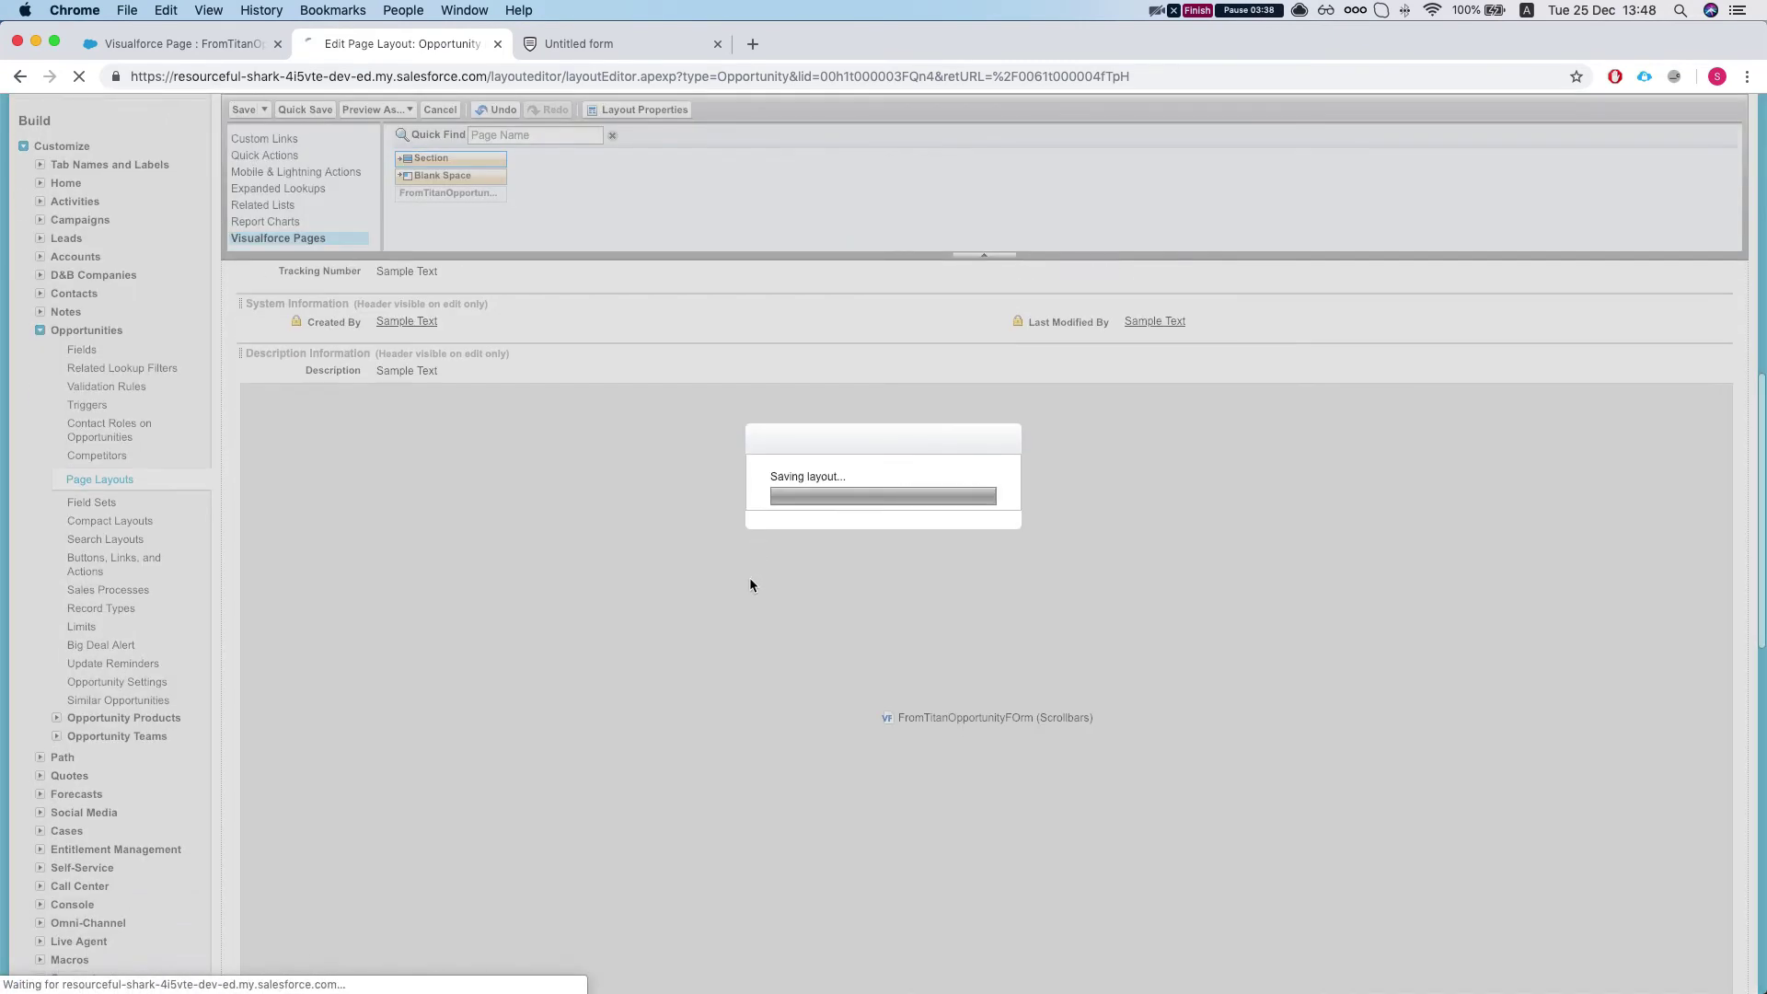
Step: Go through the embedded form on the xsfdsdf opportunity and finish the $105000 invoice submission
{"action": "scroll", "coordinate": [747, 580], "scroll_direction": "down", "scroll_amount": 5}
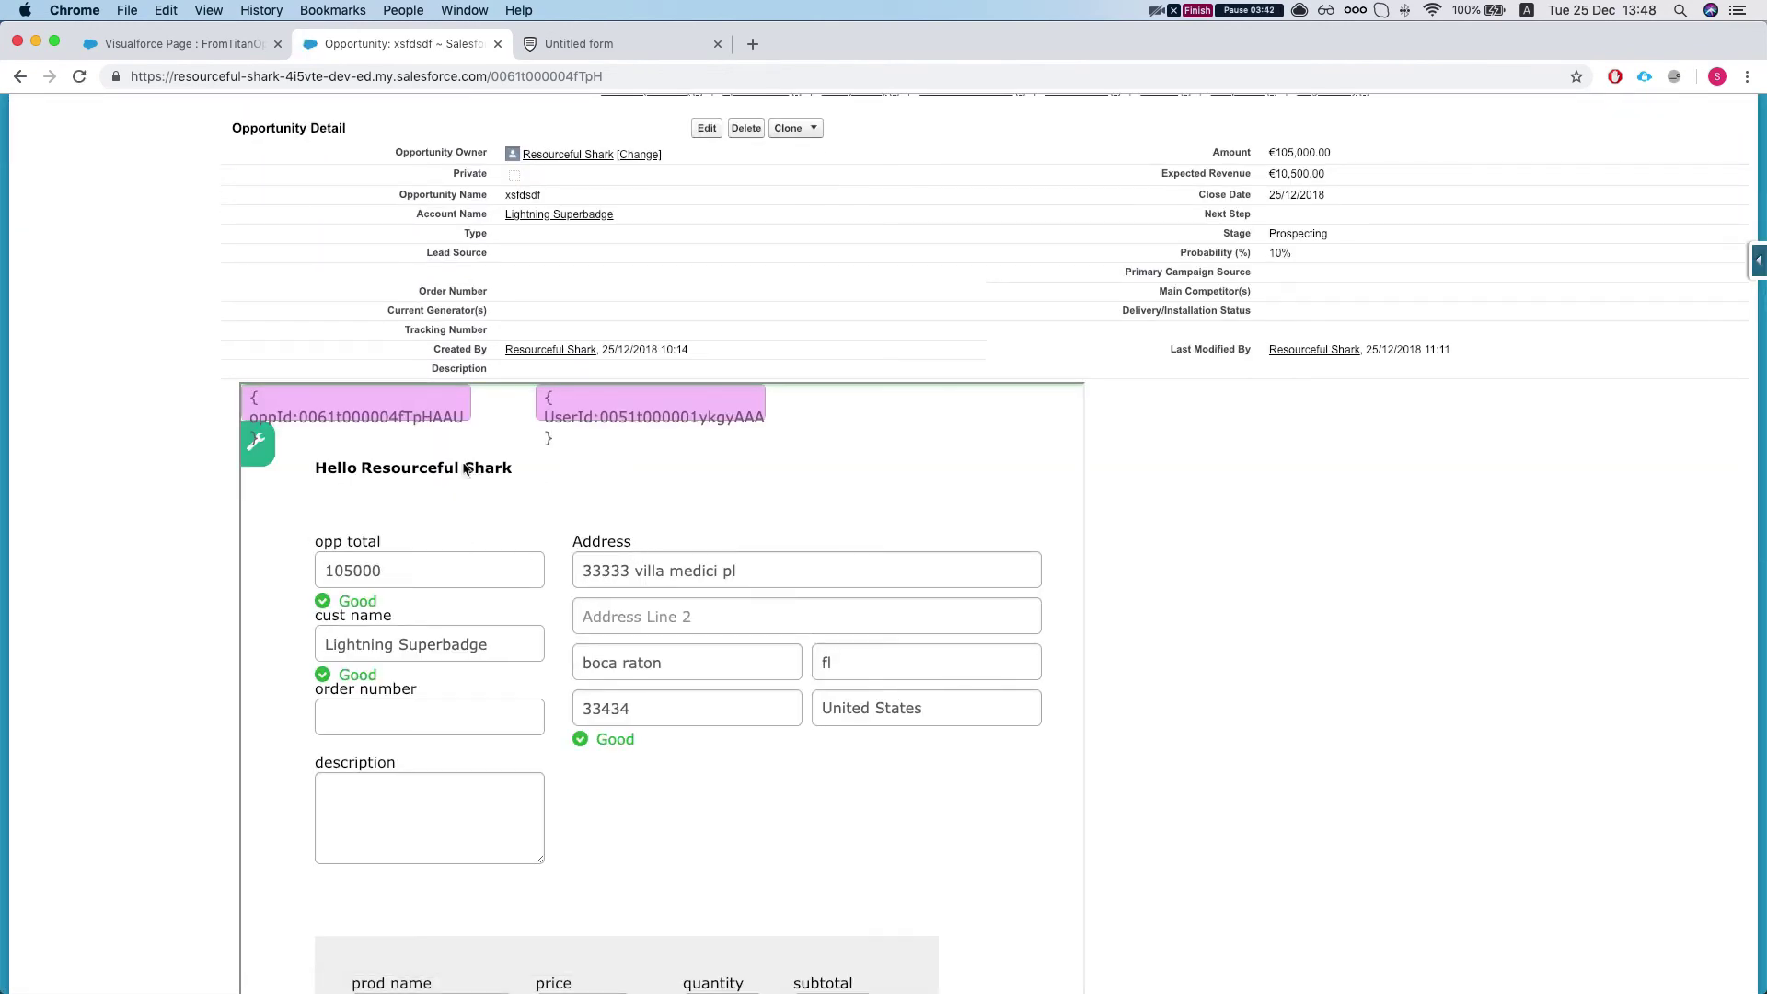
{"action": "scroll", "coordinate": [429, 486], "scroll_direction": "up", "scroll_amount": 1}
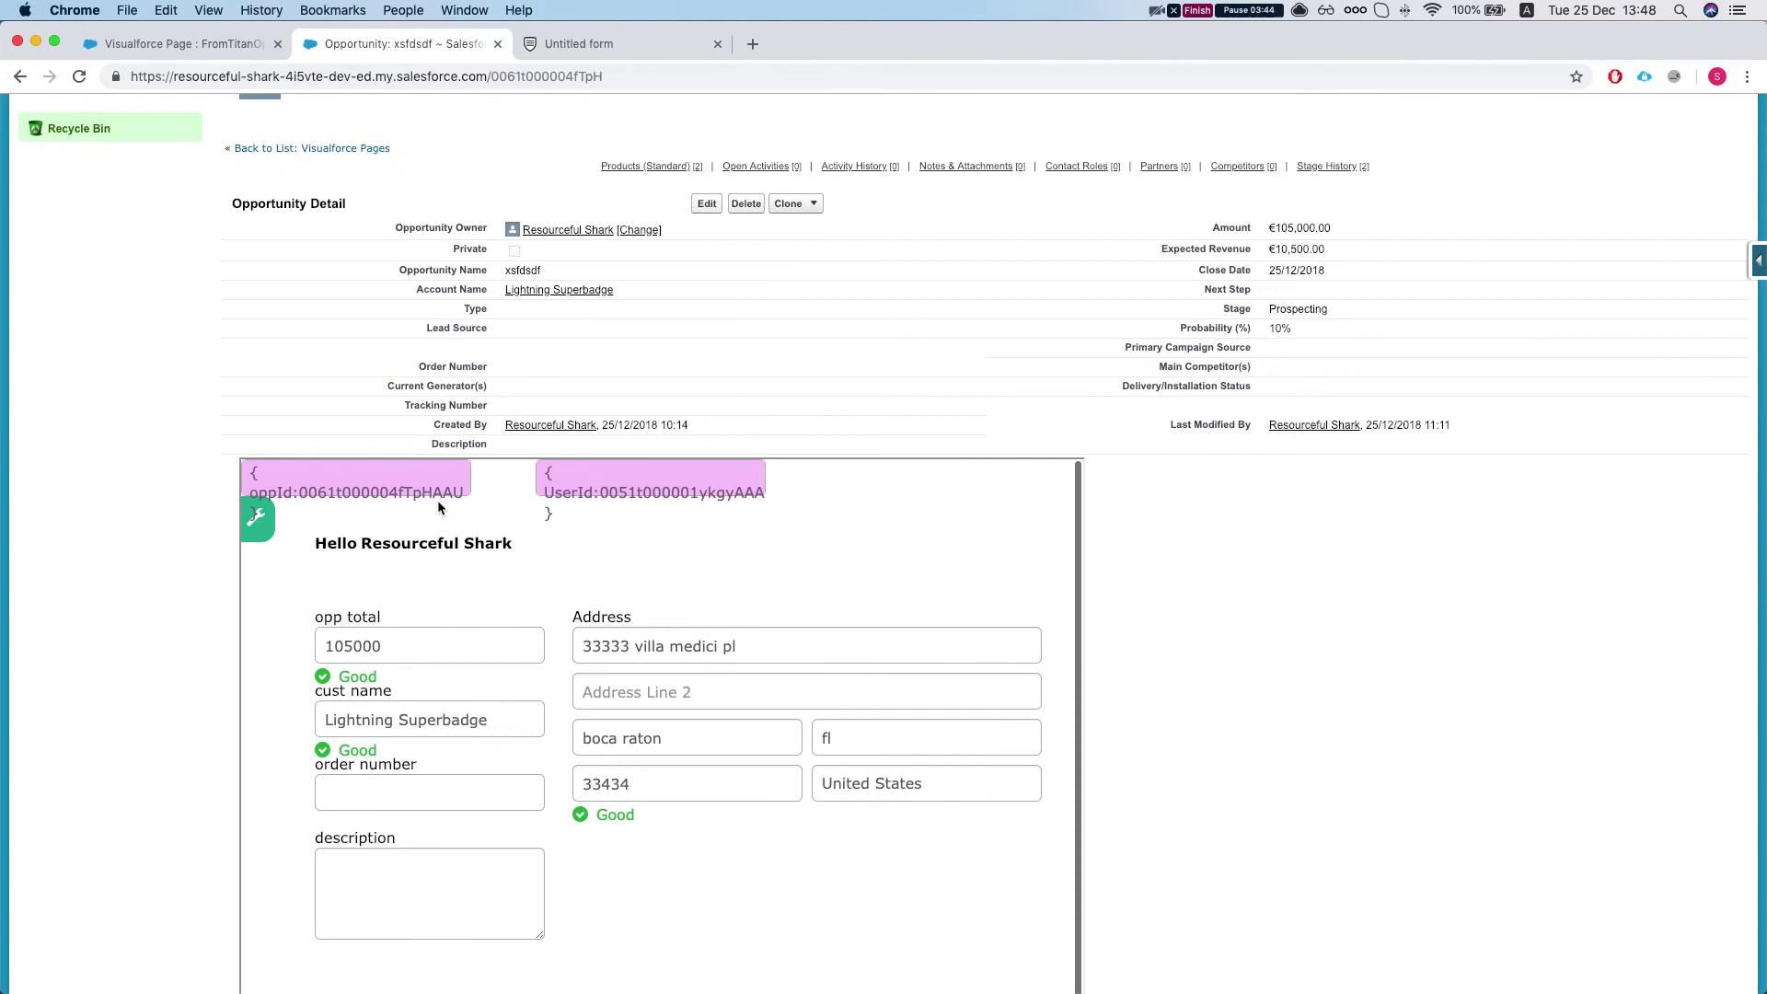
{"action": "scroll", "coordinate": [631, 754], "scroll_direction": "down", "scroll_amount": 2}
{"action": "scroll", "coordinate": [632, 748], "scroll_direction": "down", "scroll_amount": 1}
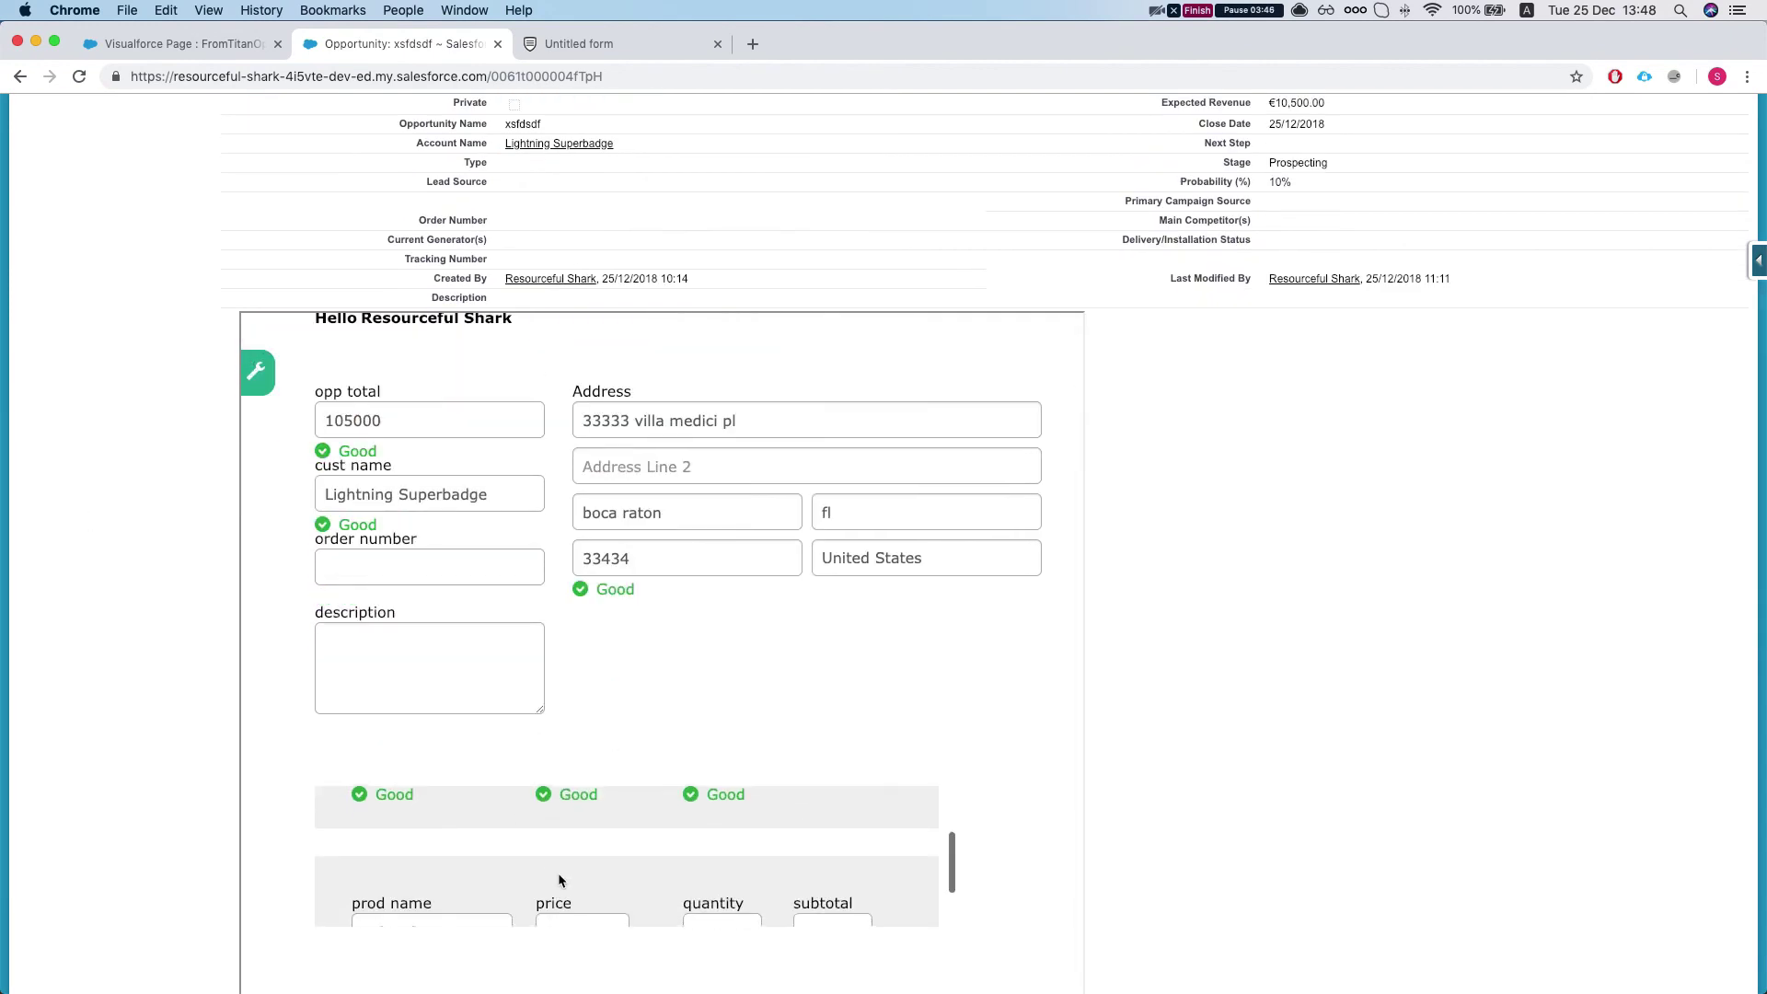
{"action": "scroll", "coordinate": [415, 552], "scroll_direction": "up", "scroll_amount": 1}
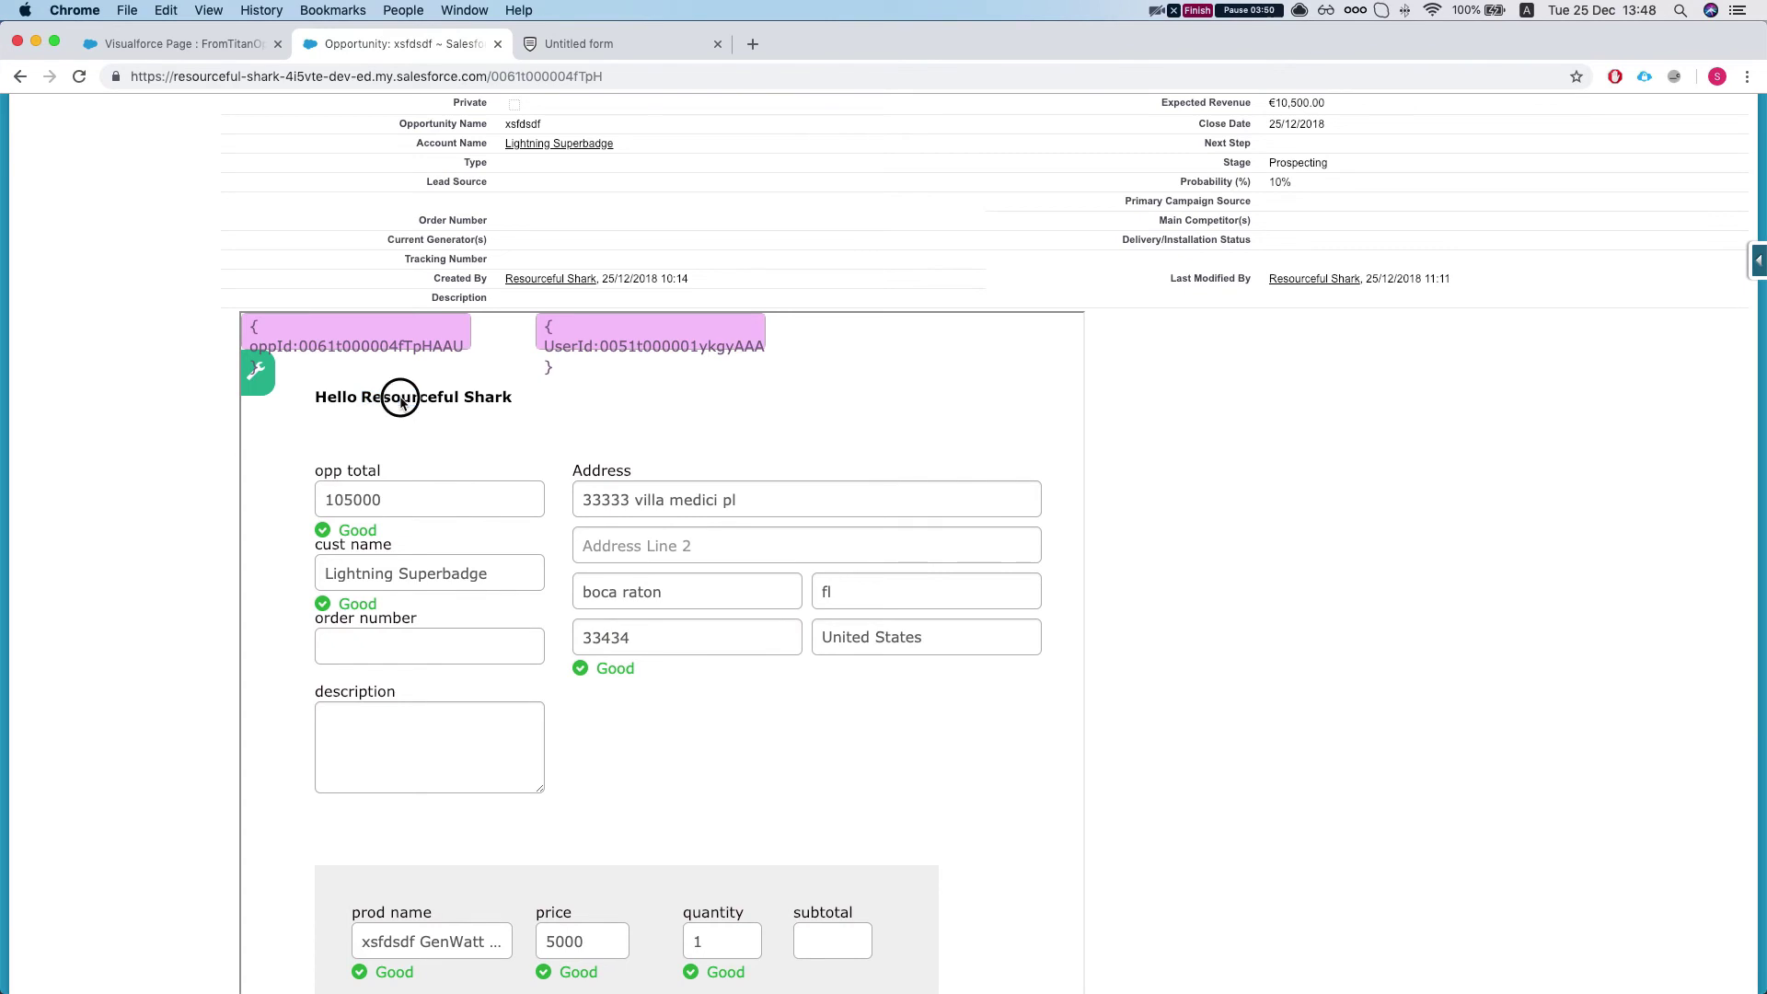
{"action": "scroll", "coordinate": [288, 920], "scroll_direction": "down", "scroll_amount": 2}
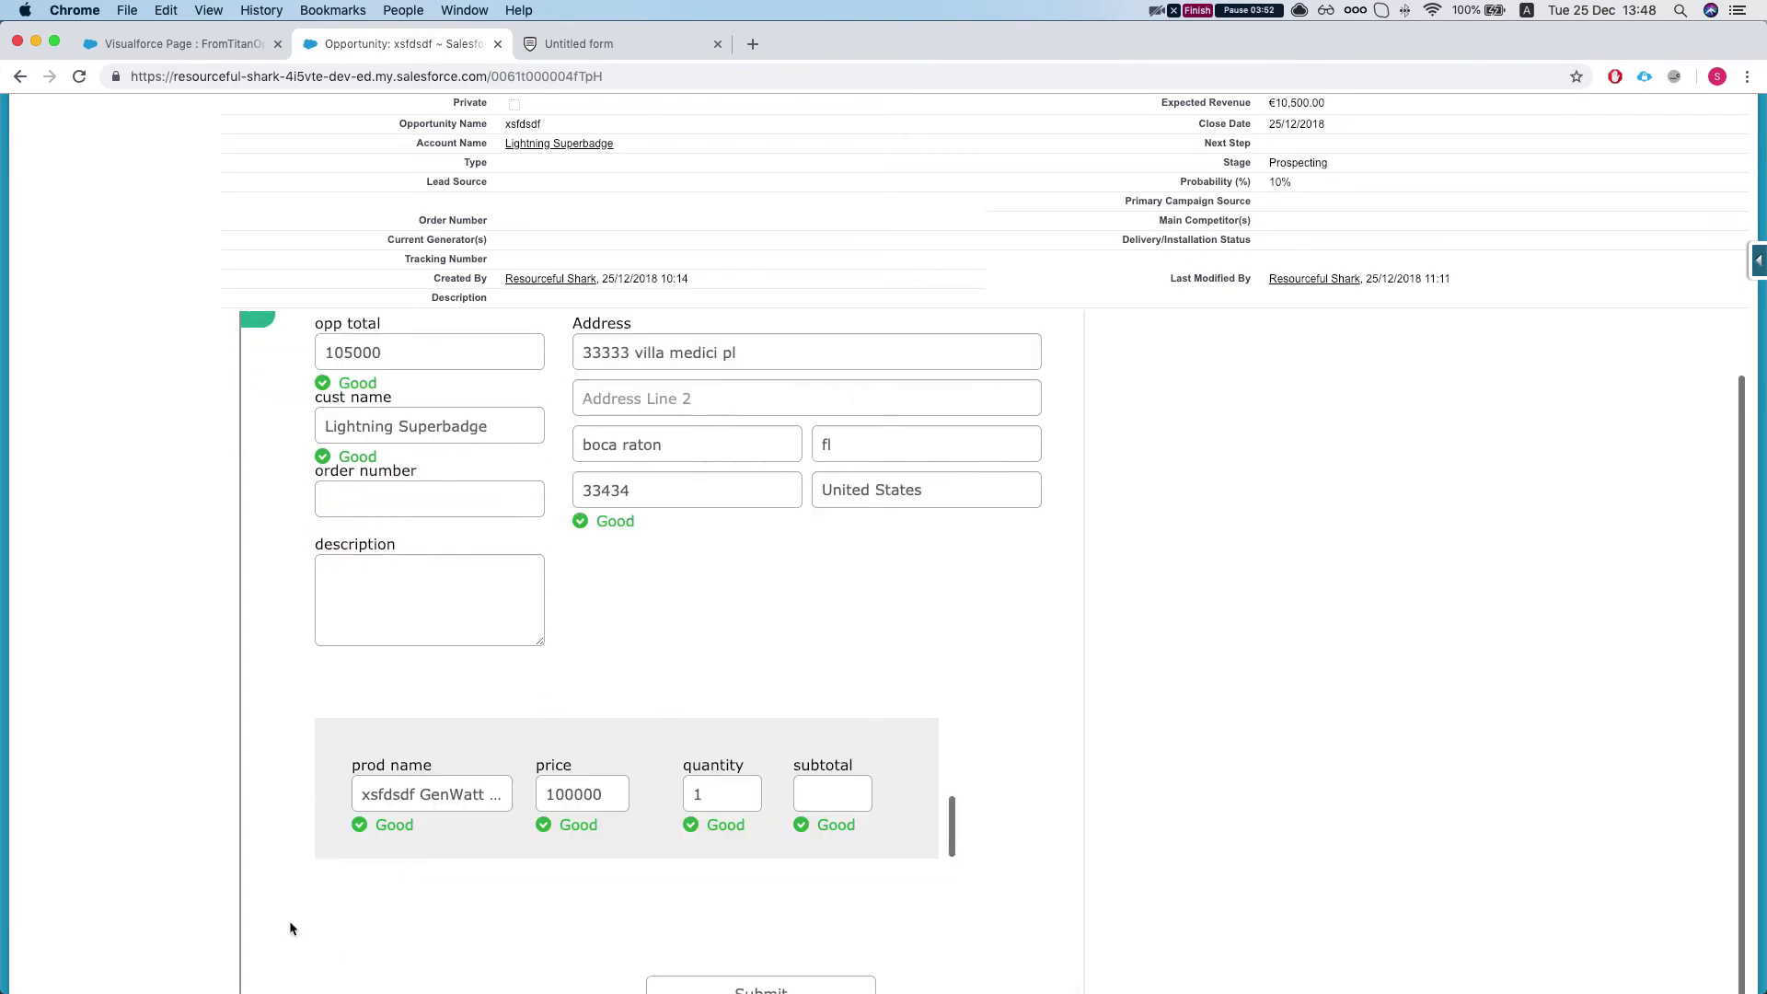
{"action": "scroll", "coordinate": [355, 906], "scroll_direction": "down", "scroll_amount": 2}
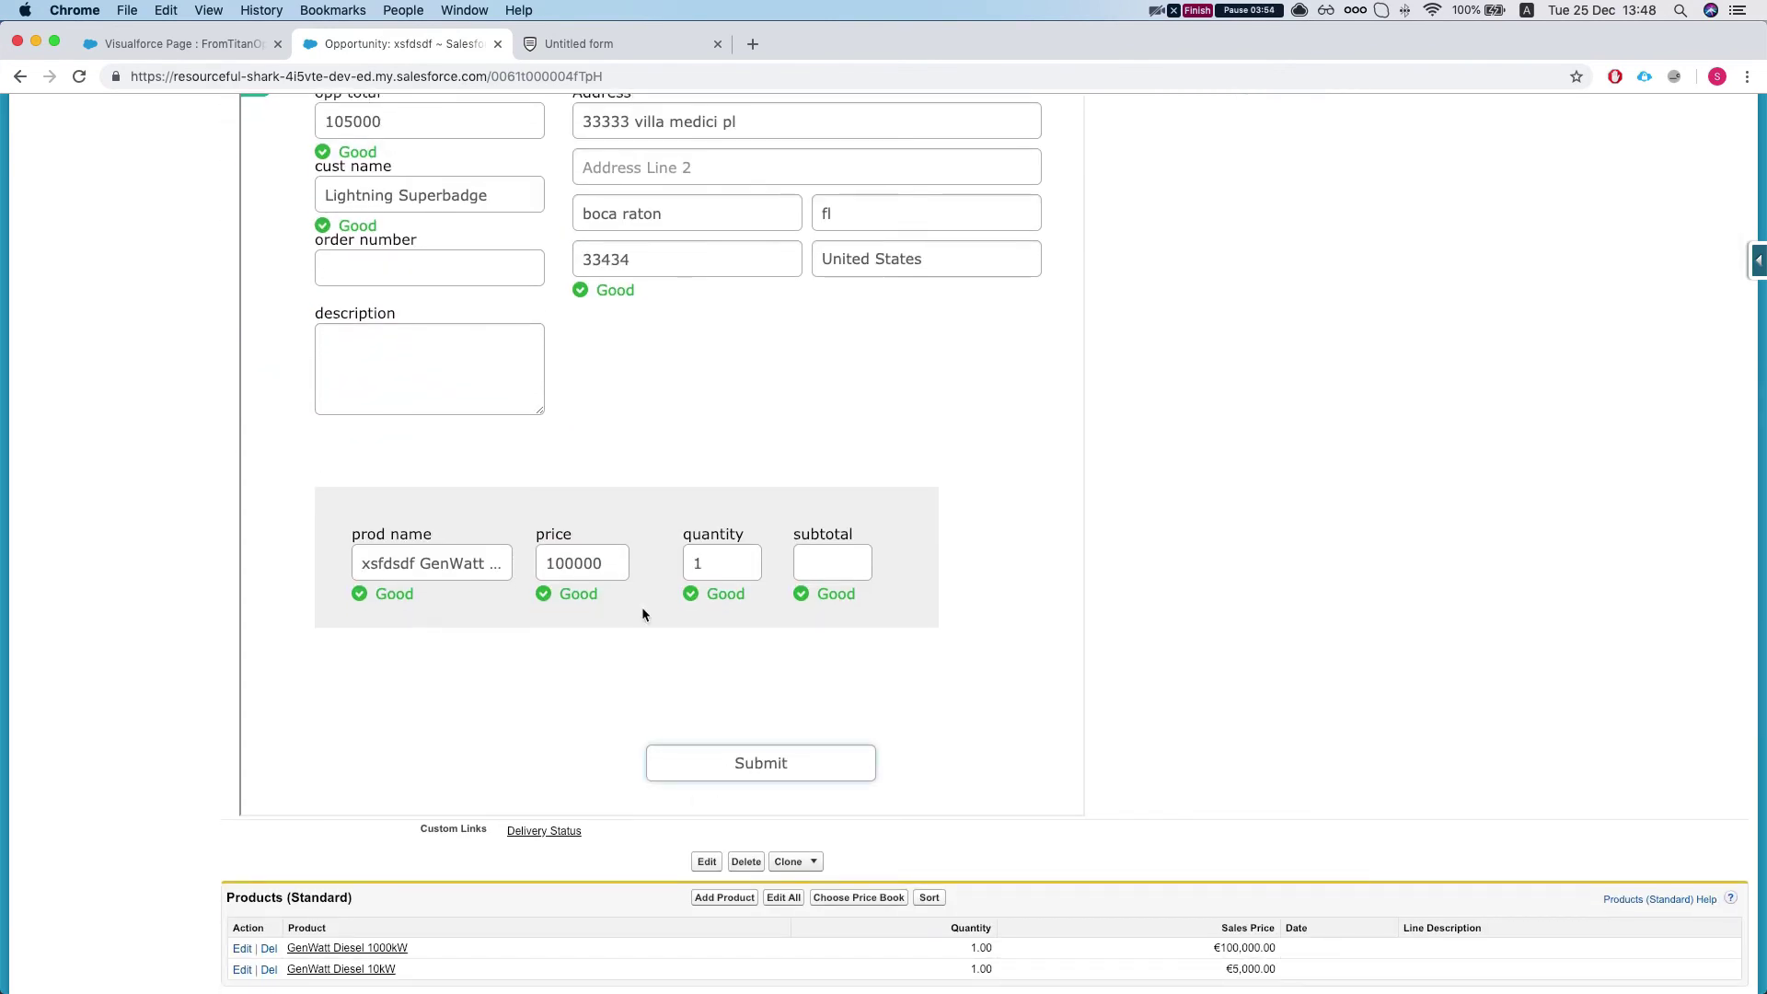
{"action": "scroll", "coordinate": [698, 497], "scroll_direction": "down", "scroll_amount": 5}
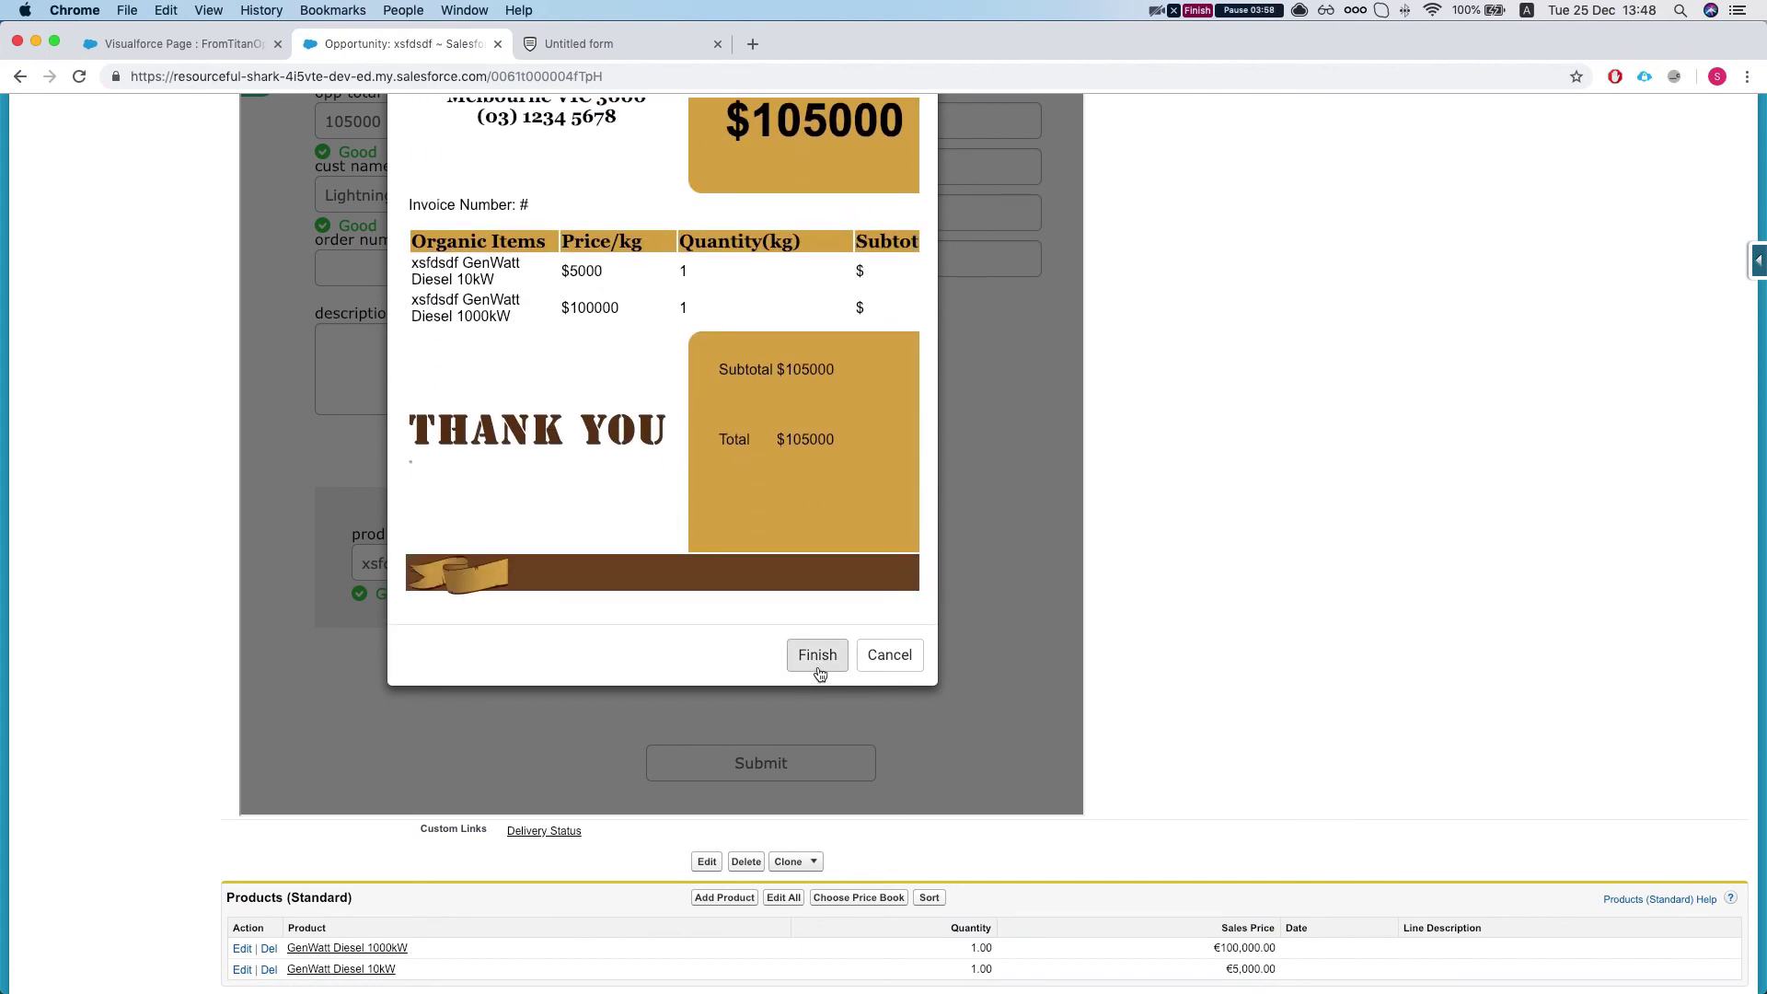
{"action": "scroll", "coordinate": [734, 493], "scroll_direction": "up", "scroll_amount": 5}
{"action": "scroll", "coordinate": [735, 493], "scroll_direction": "down", "scroll_amount": 5}
{"action": "scroll", "coordinate": [1229, 831], "scroll_direction": "down", "scroll_amount": 3}
{"action": "scroll", "coordinate": [923, 724], "scroll_direction": "down", "scroll_amount": 5}
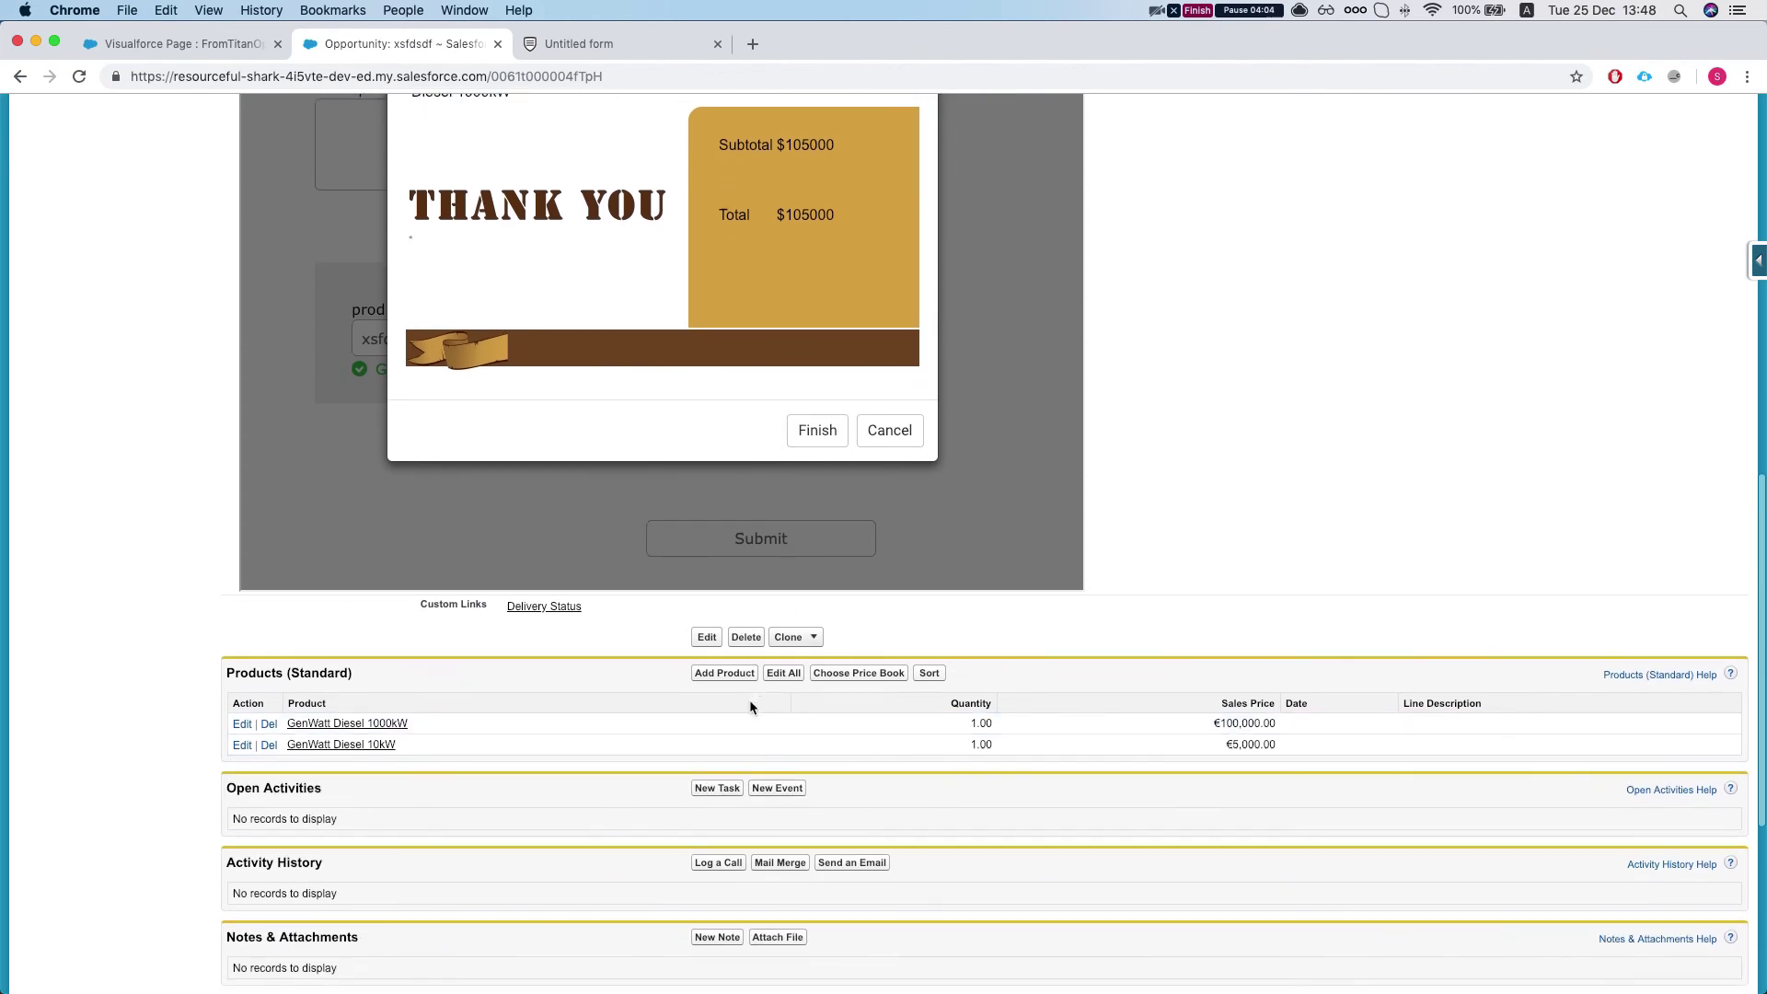
{"action": "scroll", "coordinate": [704, 708], "scroll_direction": "up", "scroll_amount": 10}
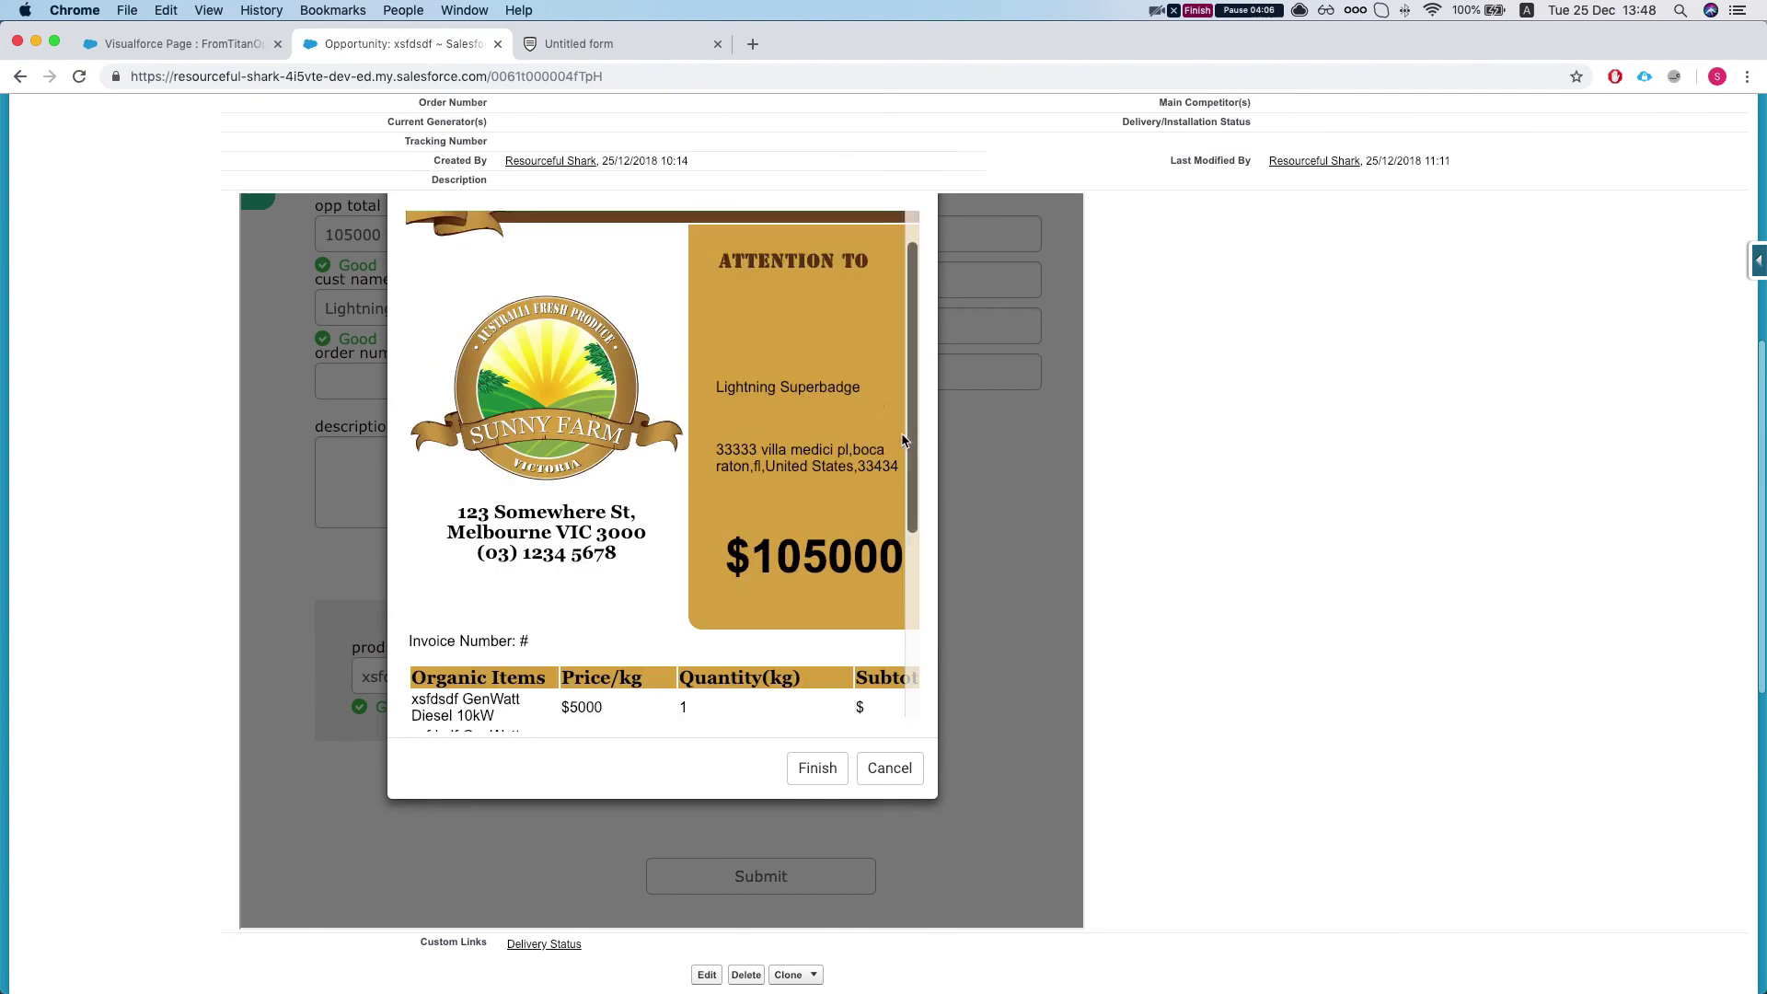
{"action": "scroll", "coordinate": [887, 446], "scroll_direction": "down", "scroll_amount": 5}
{"action": "left_click", "coordinate": [817, 769]}
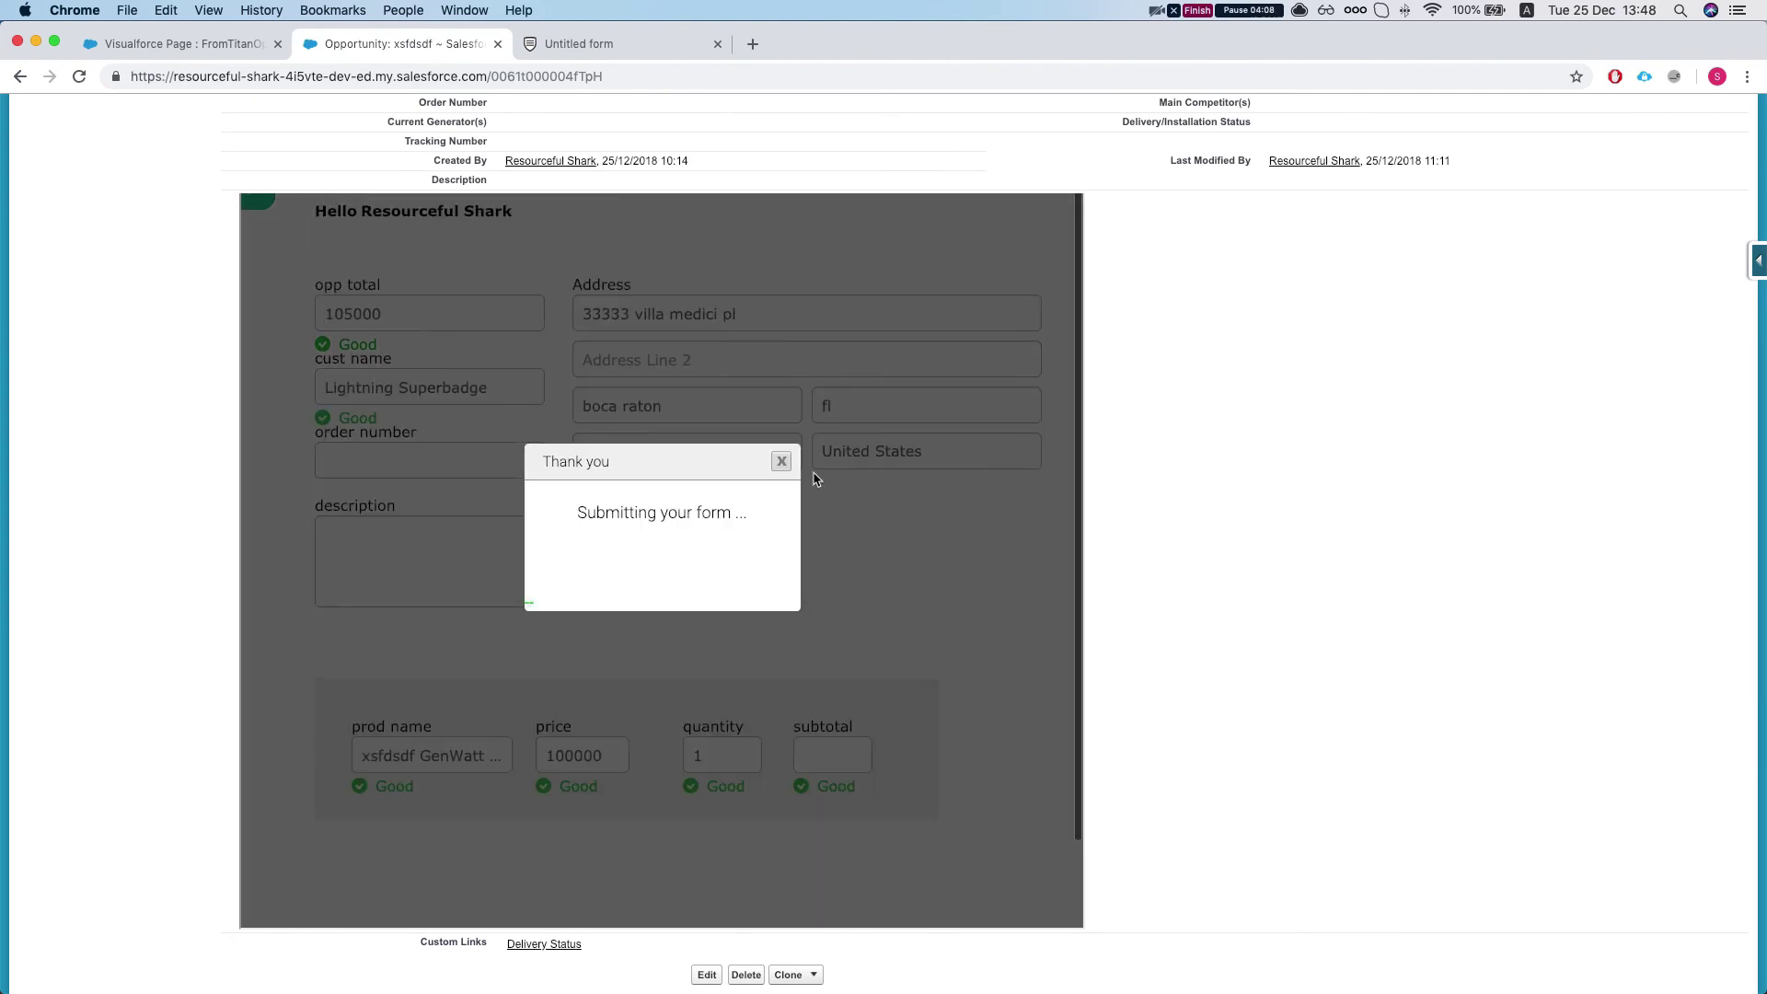
Step: Switch to Lightning Experience and show the xsfdsdf opportunity's Details fields
{"action": "scroll", "coordinate": [1343, 378], "scroll_direction": "up", "scroll_amount": 10}
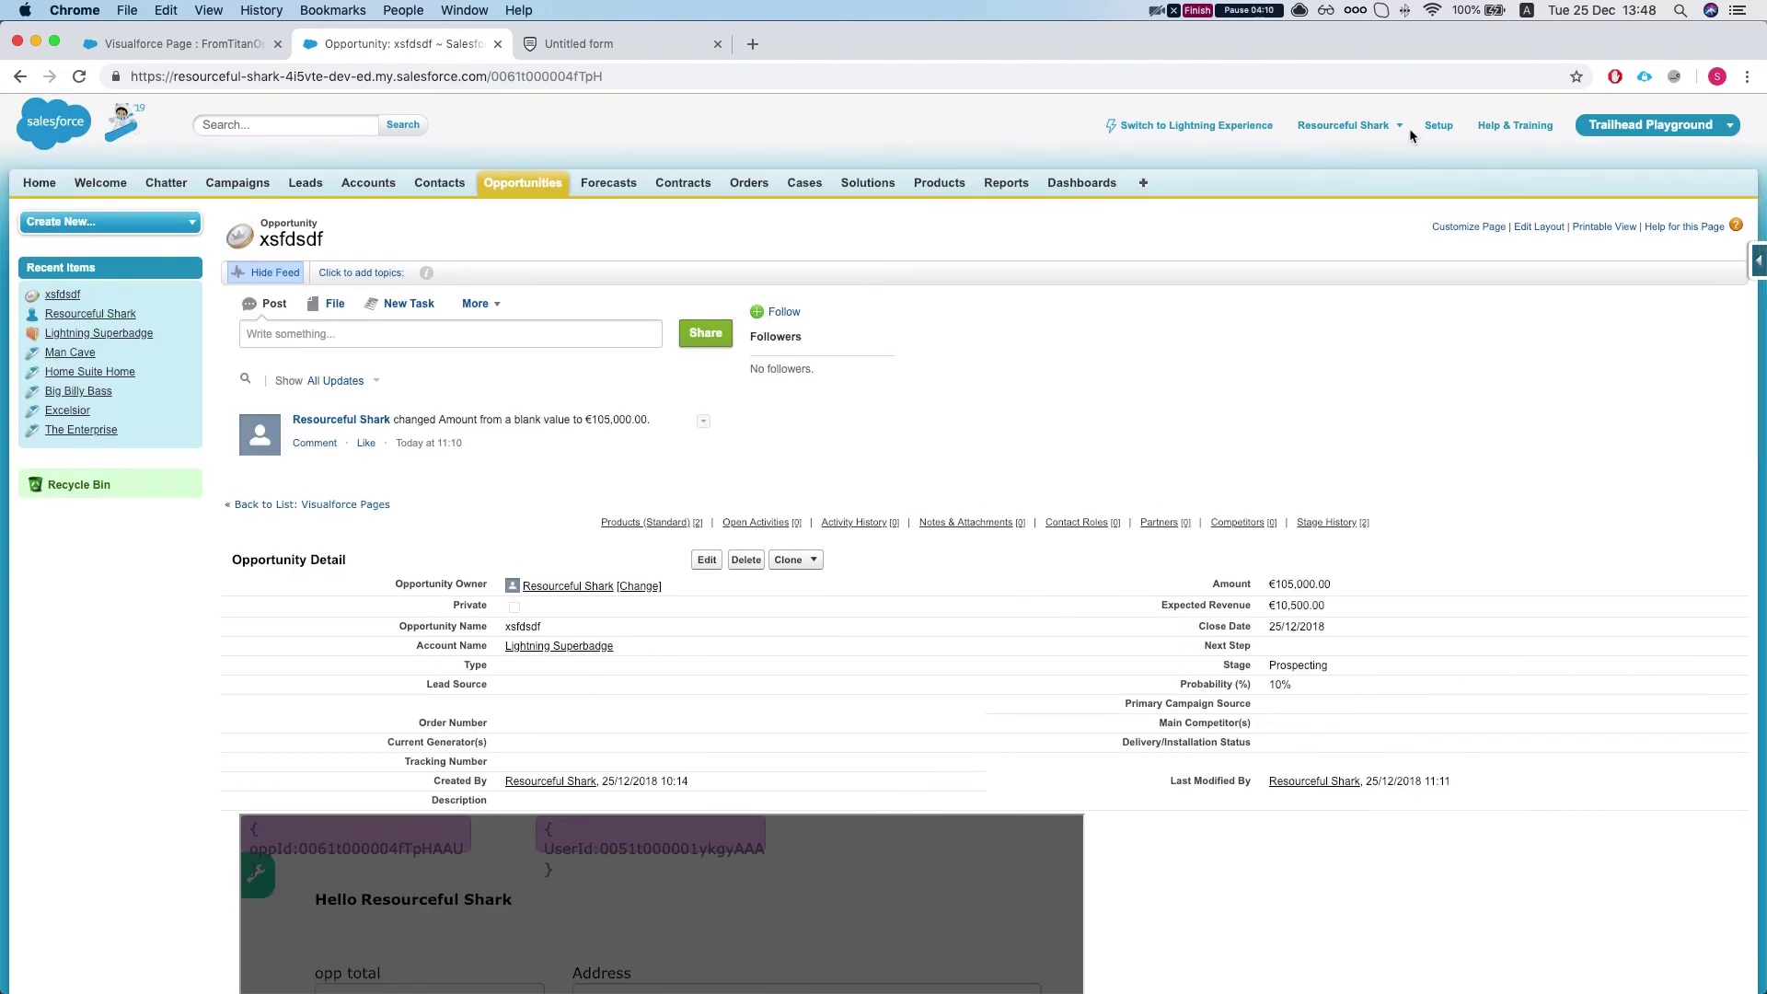
{"action": "left_click", "coordinate": [1224, 126]}
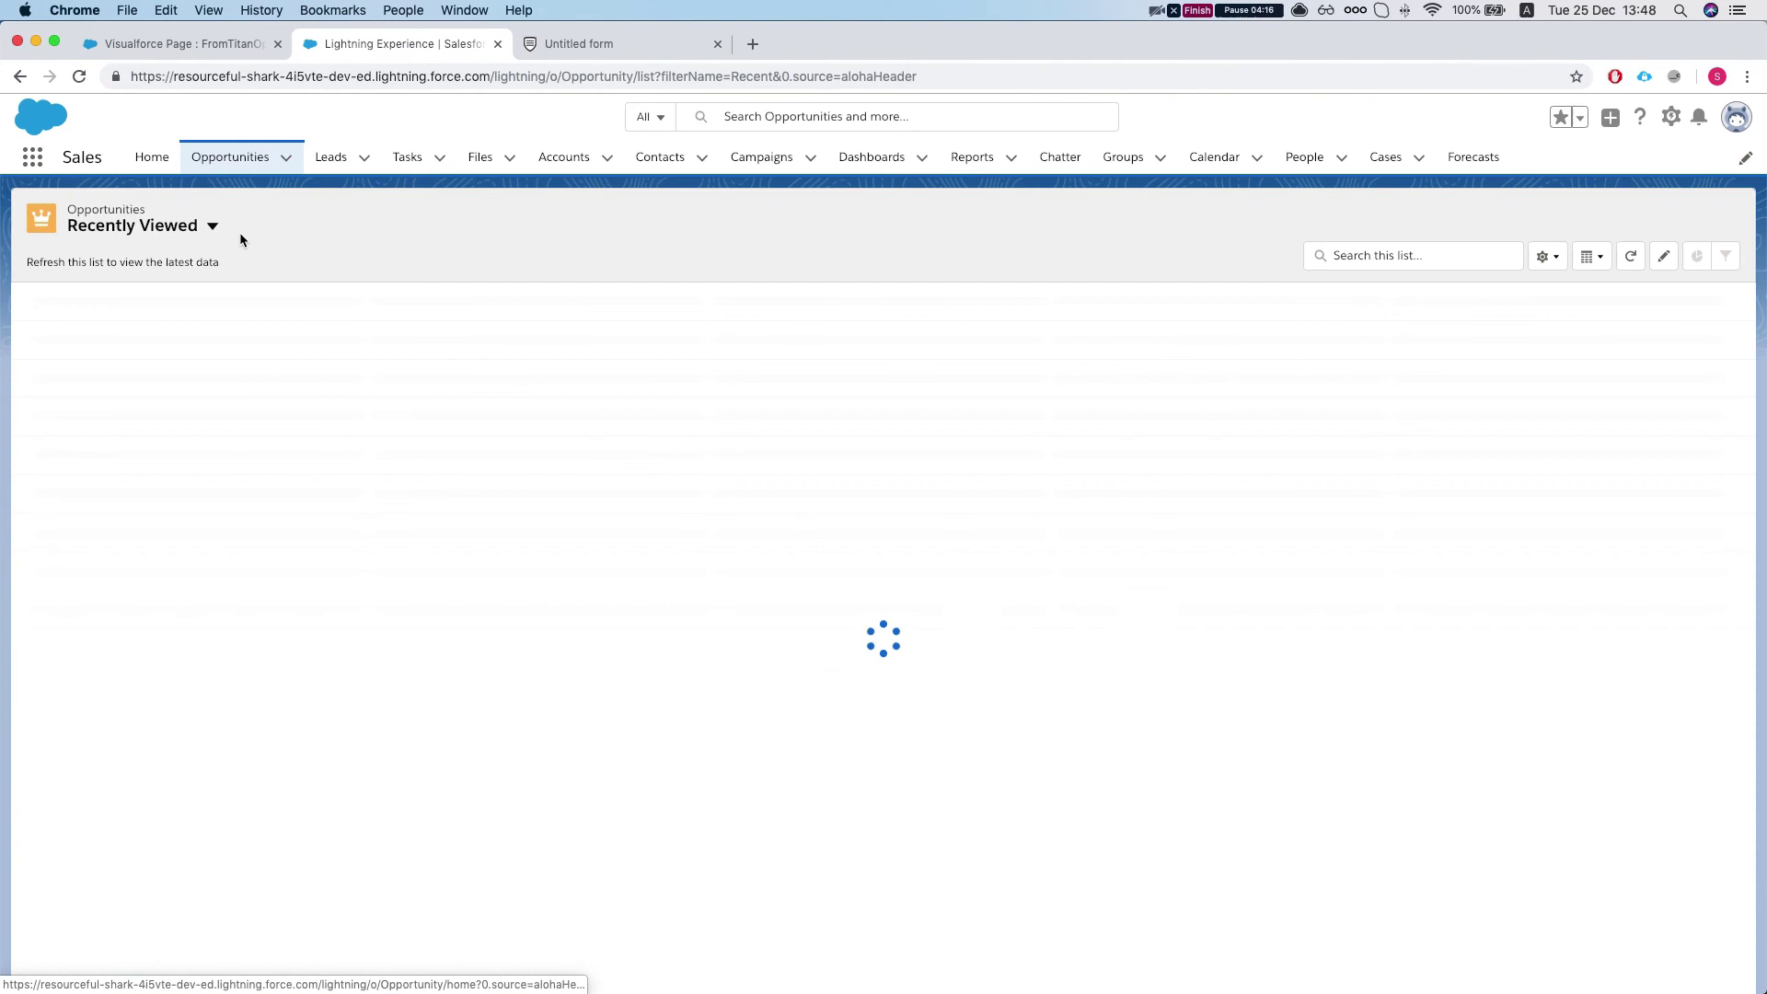
{"action": "left_click", "coordinate": [112, 327]}
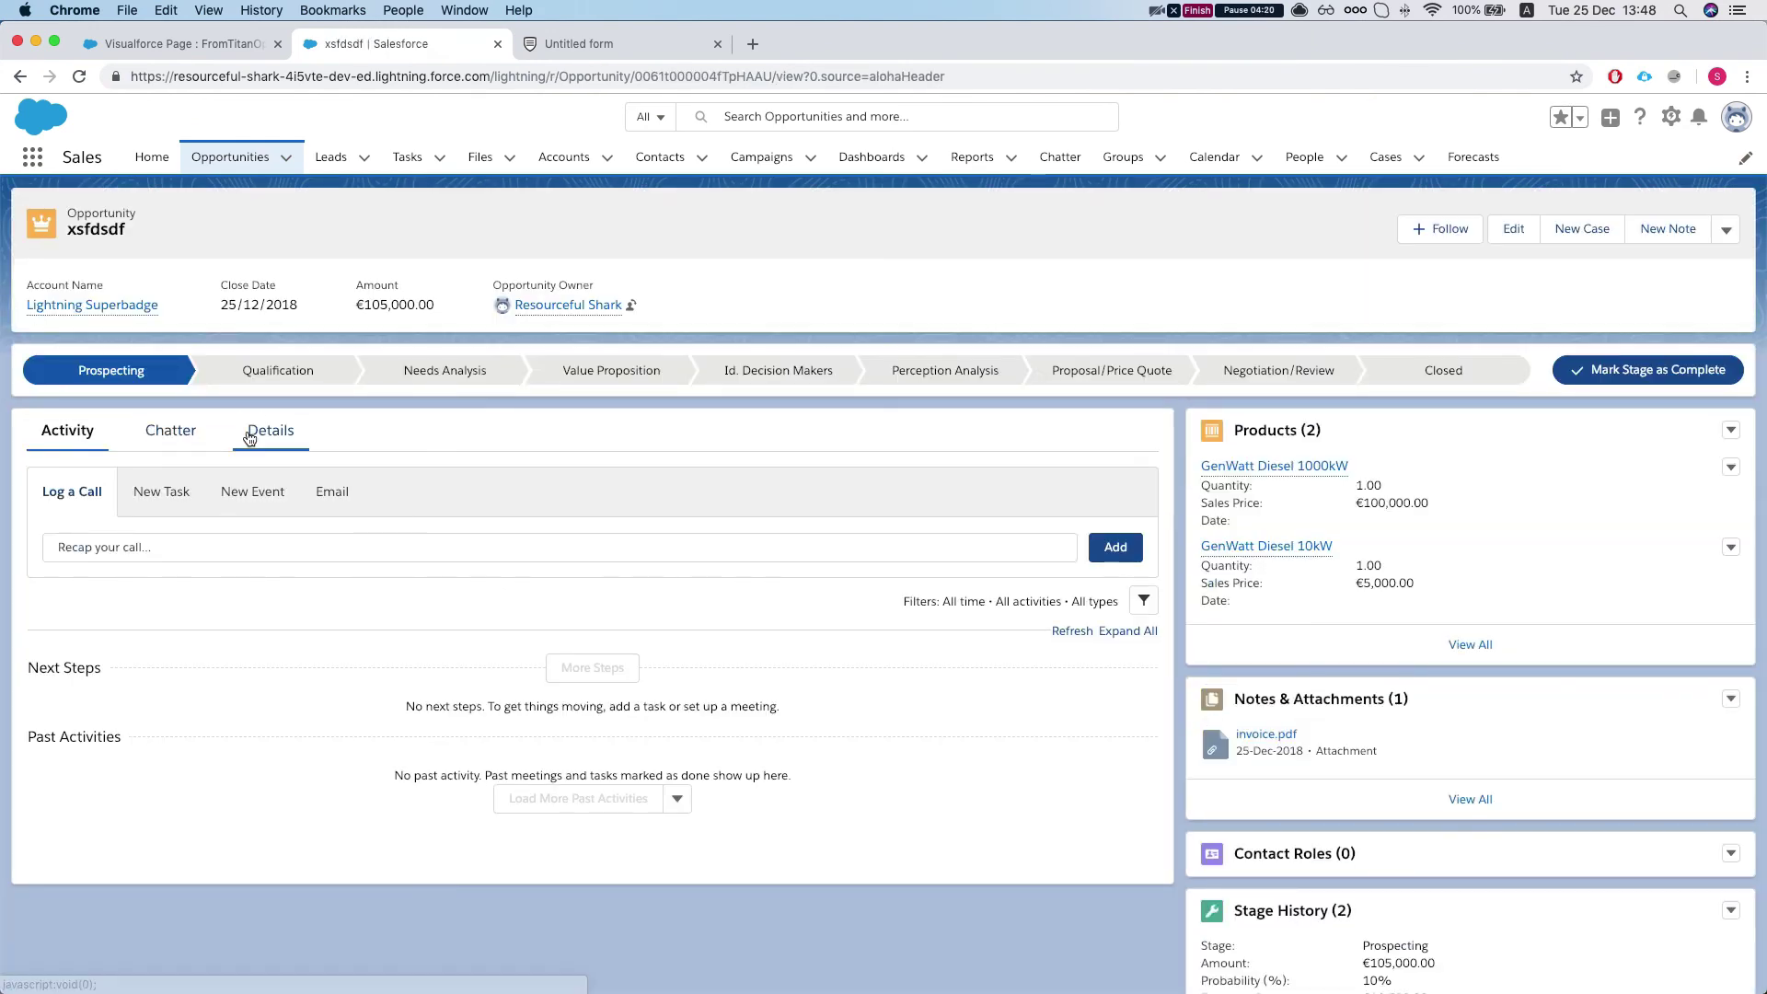
{"action": "left_click", "coordinate": [249, 438]}
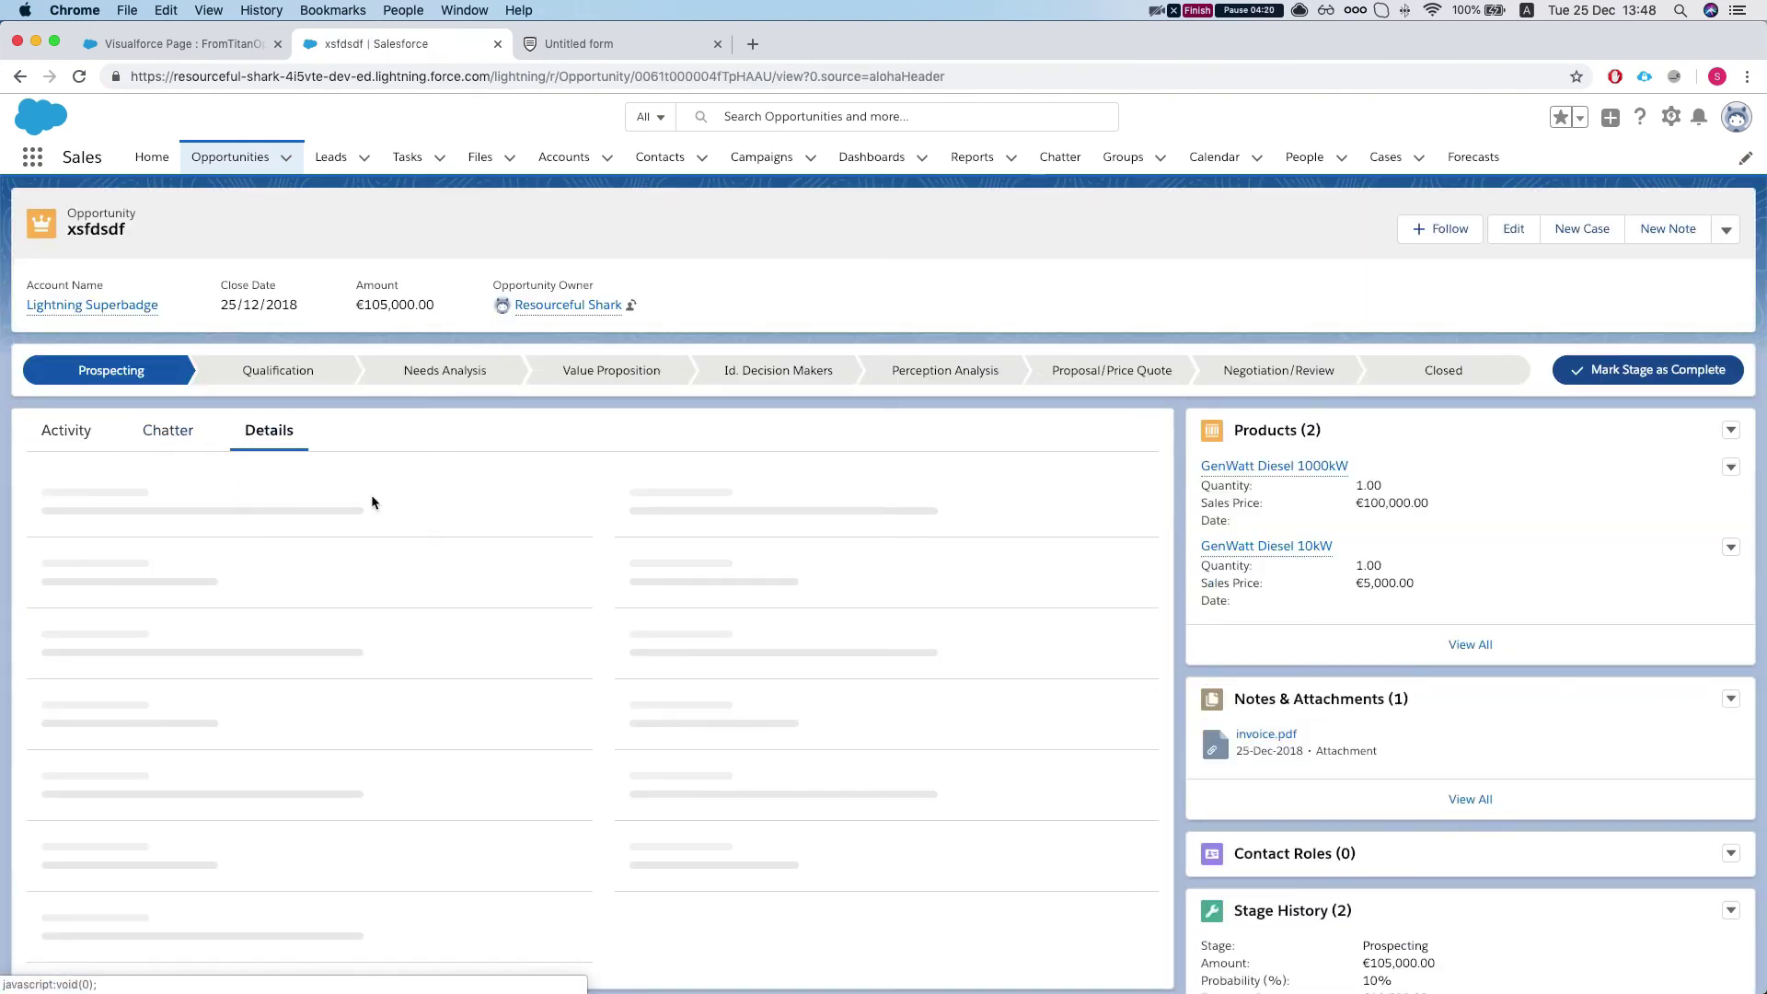
Step: Review the attached invoice.pdf totalling $105000, then close its tab
{"action": "scroll", "coordinate": [367, 495], "scroll_direction": "down", "scroll_amount": 10}
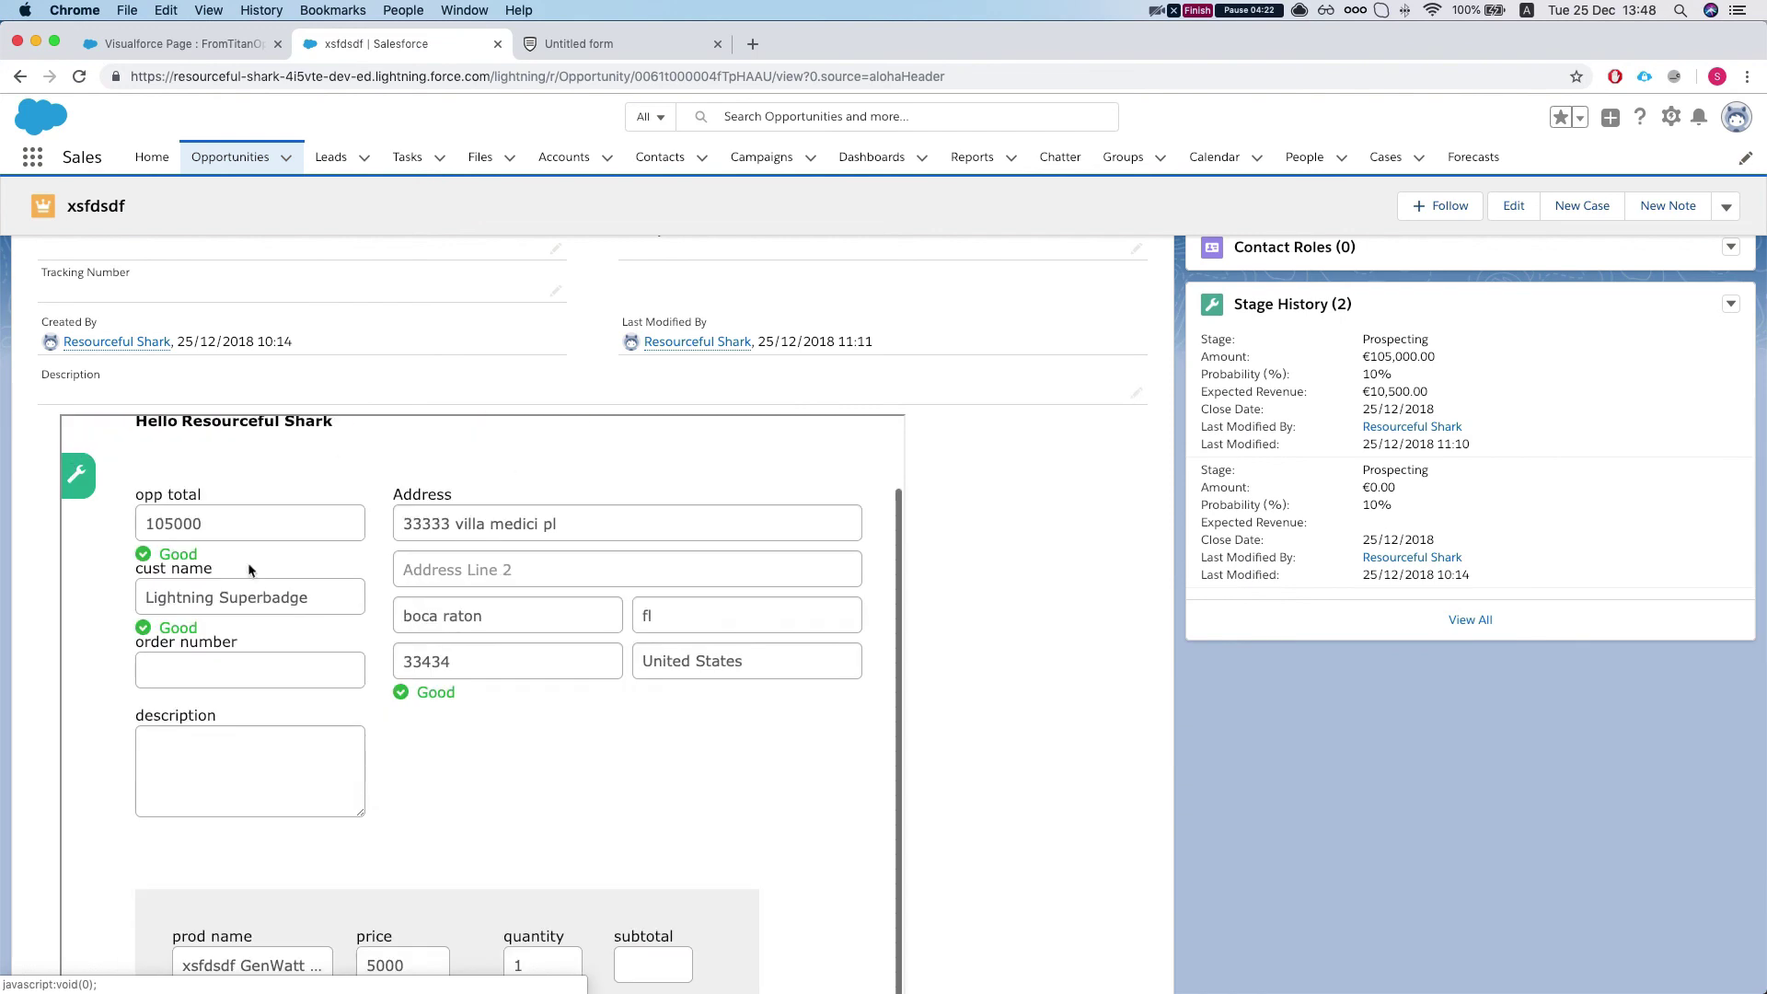
{"action": "scroll", "coordinate": [272, 676], "scroll_direction": "down", "scroll_amount": 5}
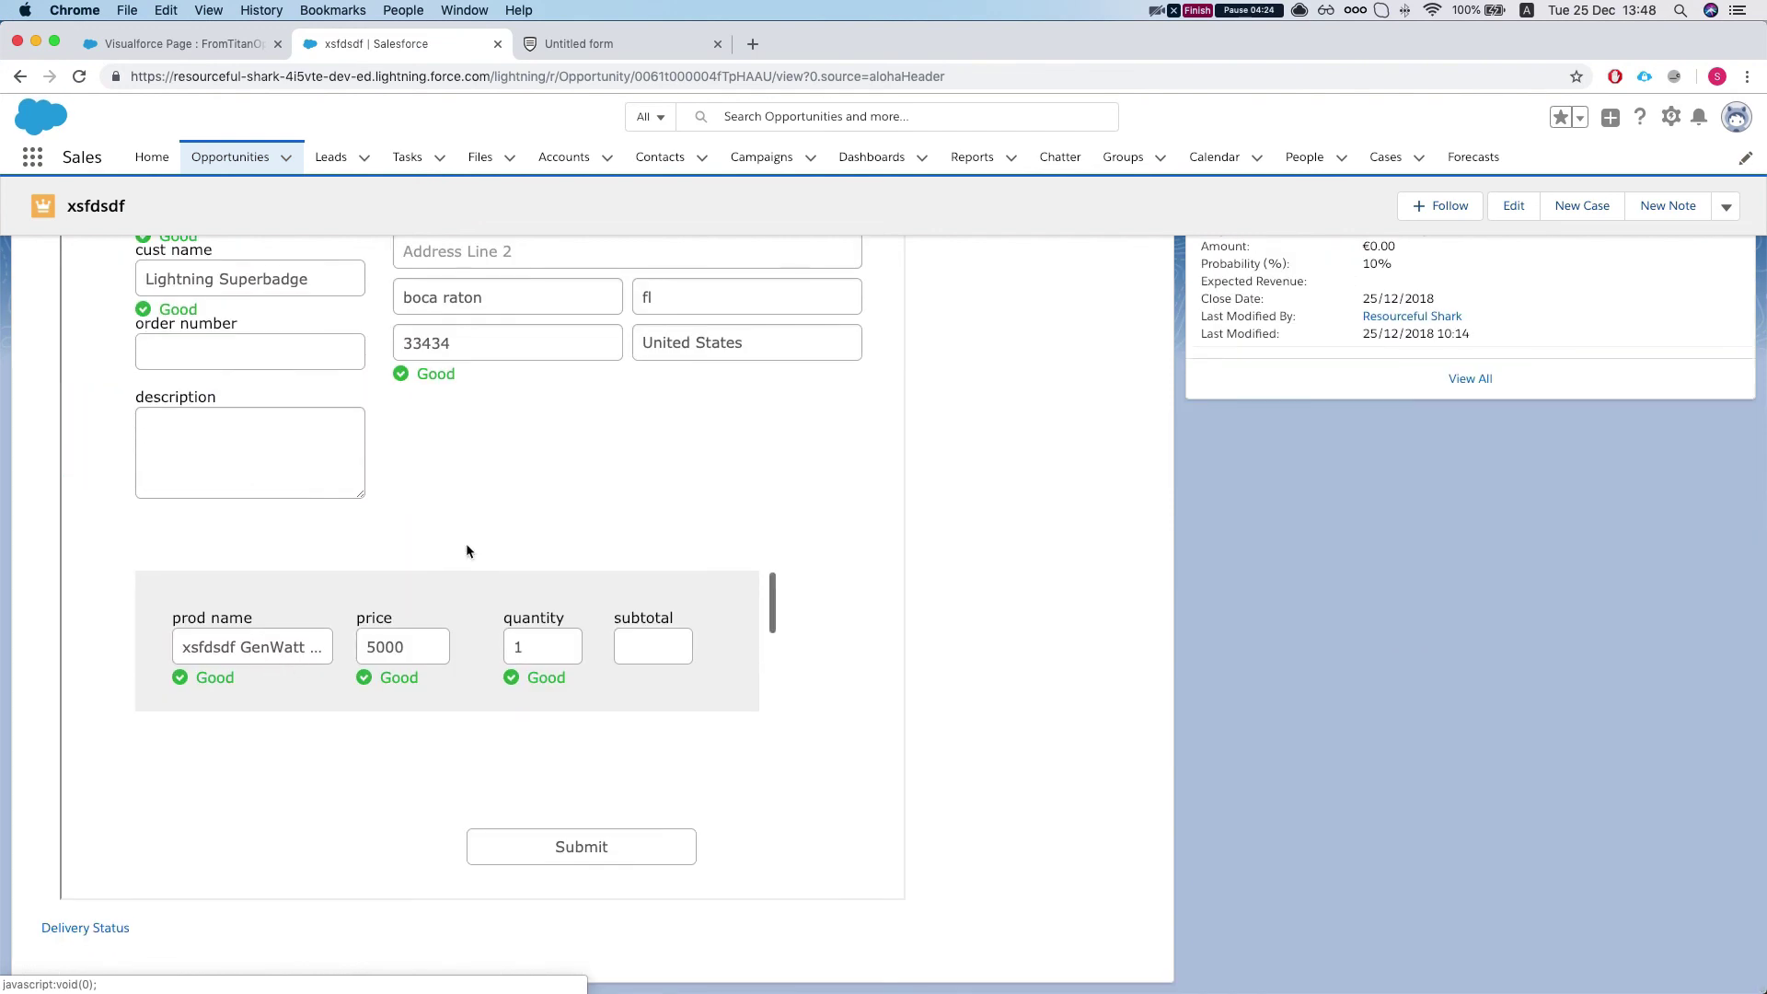
{"action": "scroll", "coordinate": [1193, 478], "scroll_direction": "up", "scroll_amount": 15}
{"action": "scroll", "coordinate": [1182, 495], "scroll_direction": "down", "scroll_amount": 1}
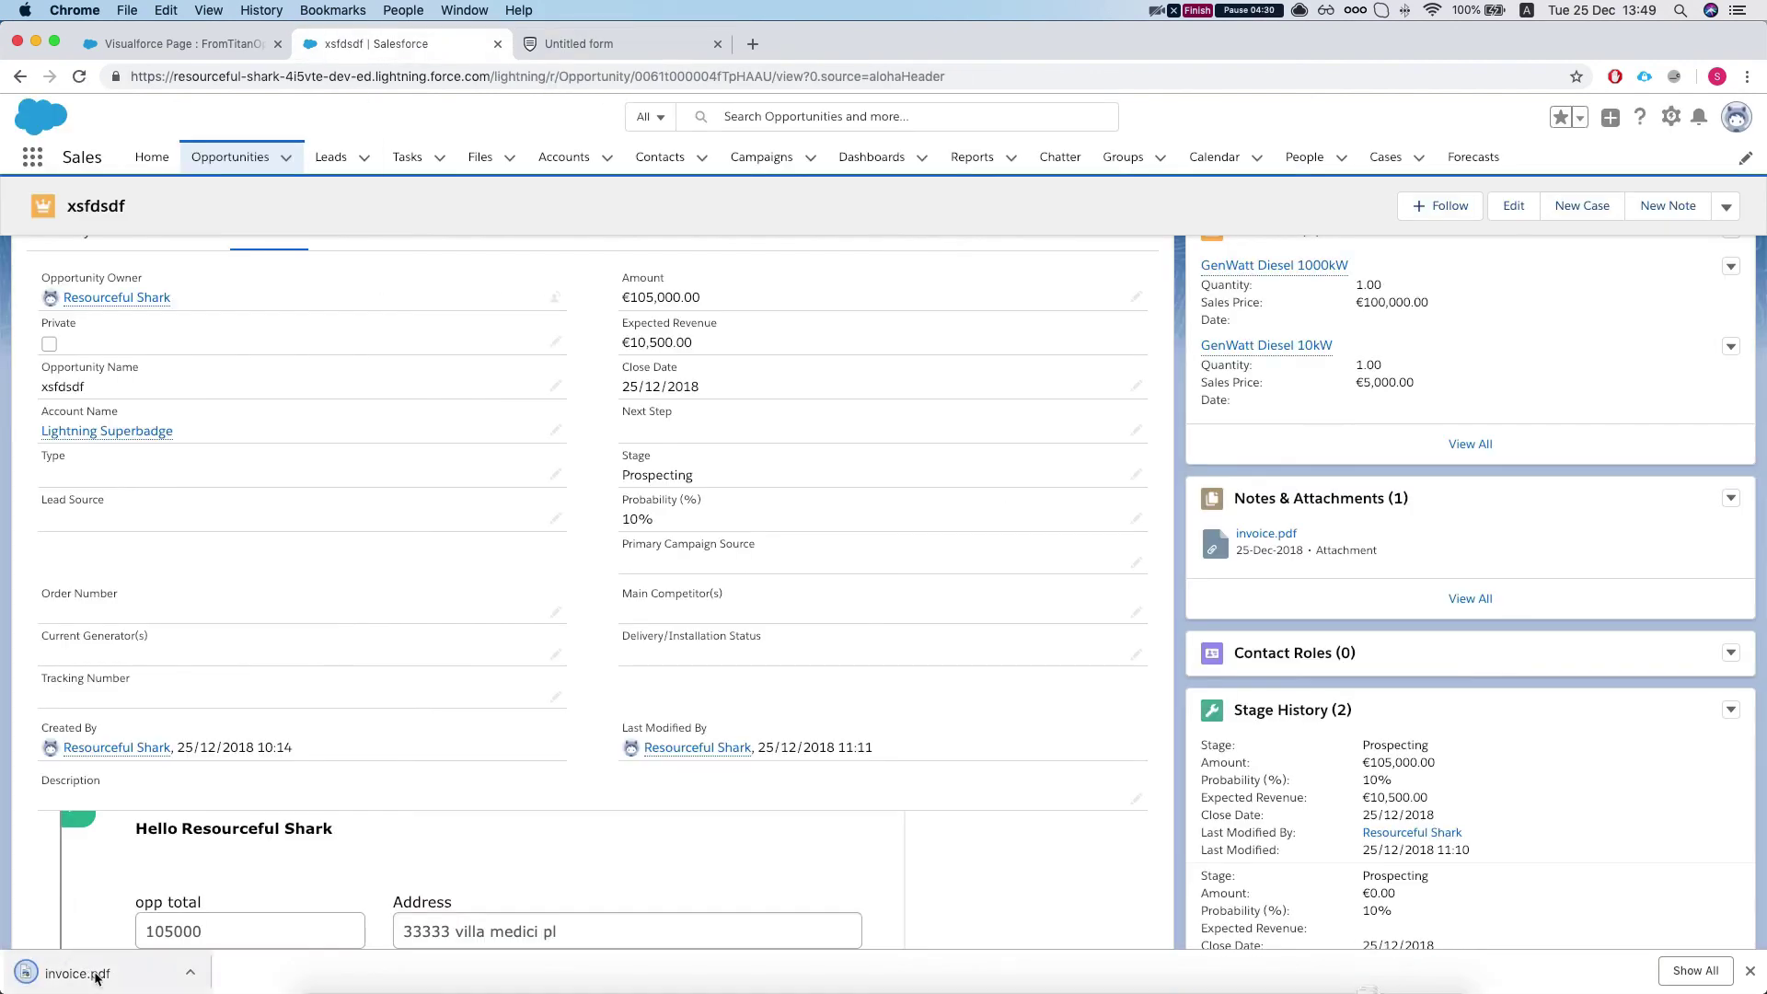
{"action": "scroll", "coordinate": [998, 344], "scroll_direction": "down", "scroll_amount": 5}
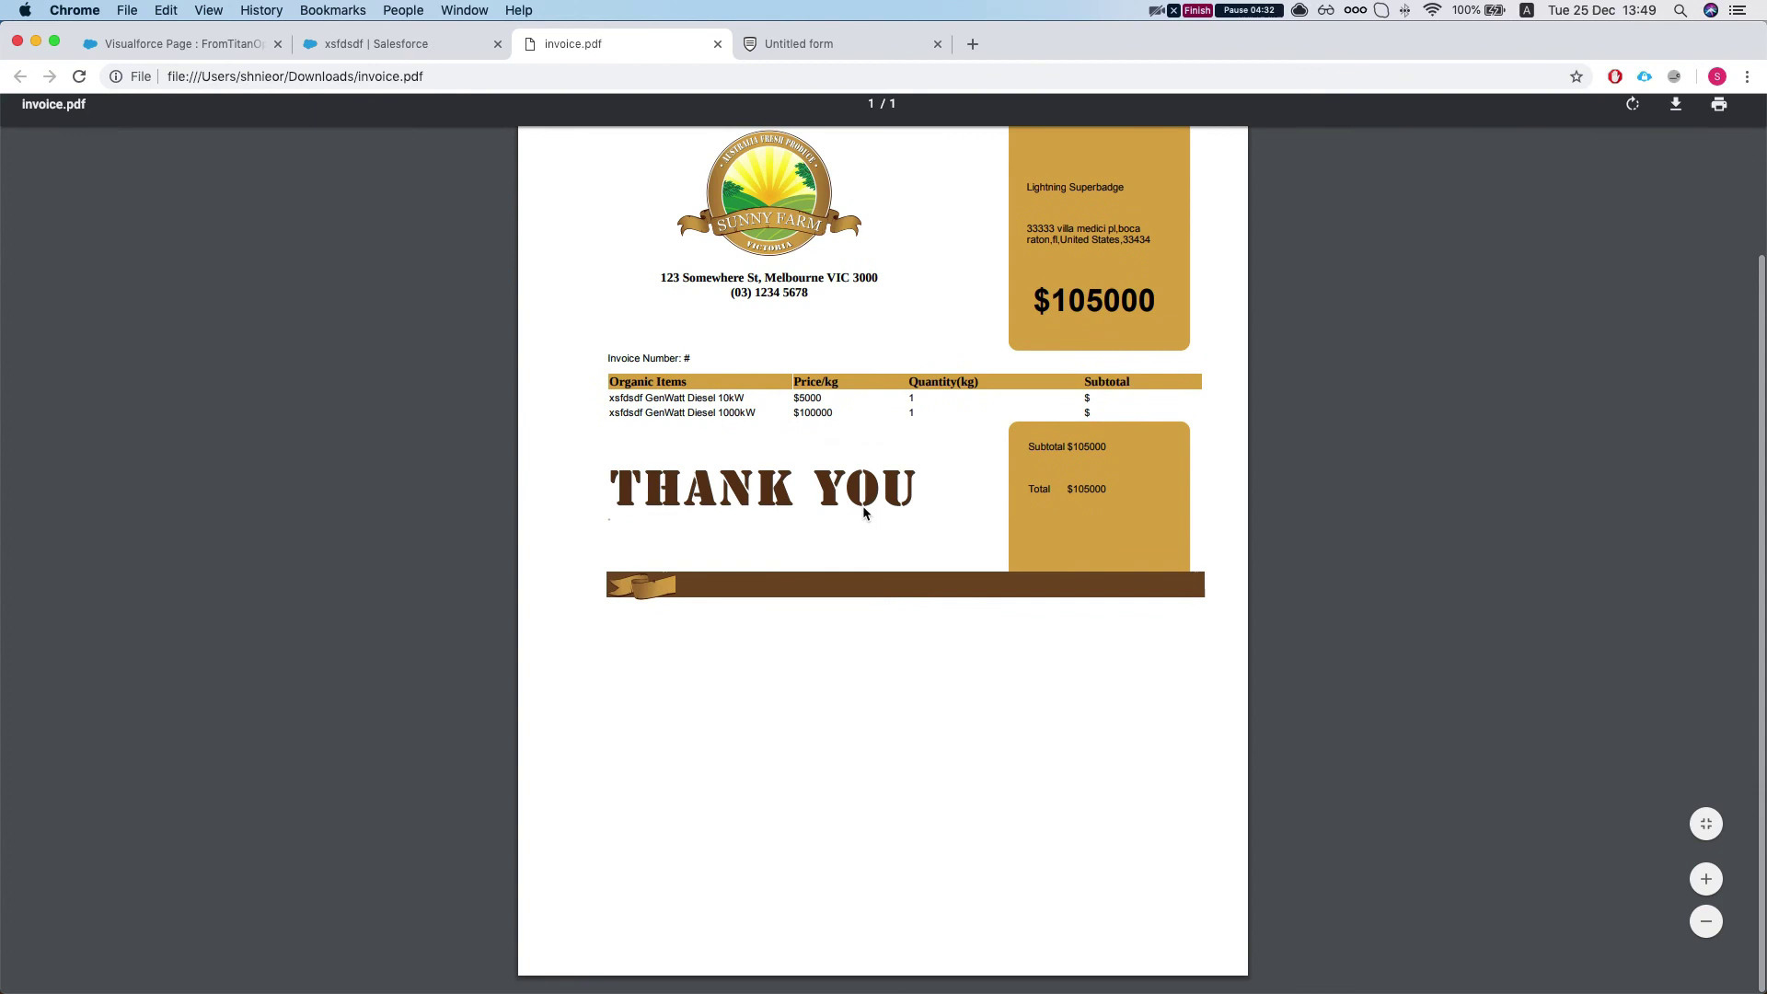
{"action": "scroll", "coordinate": [920, 423], "scroll_direction": "up", "scroll_amount": 5}
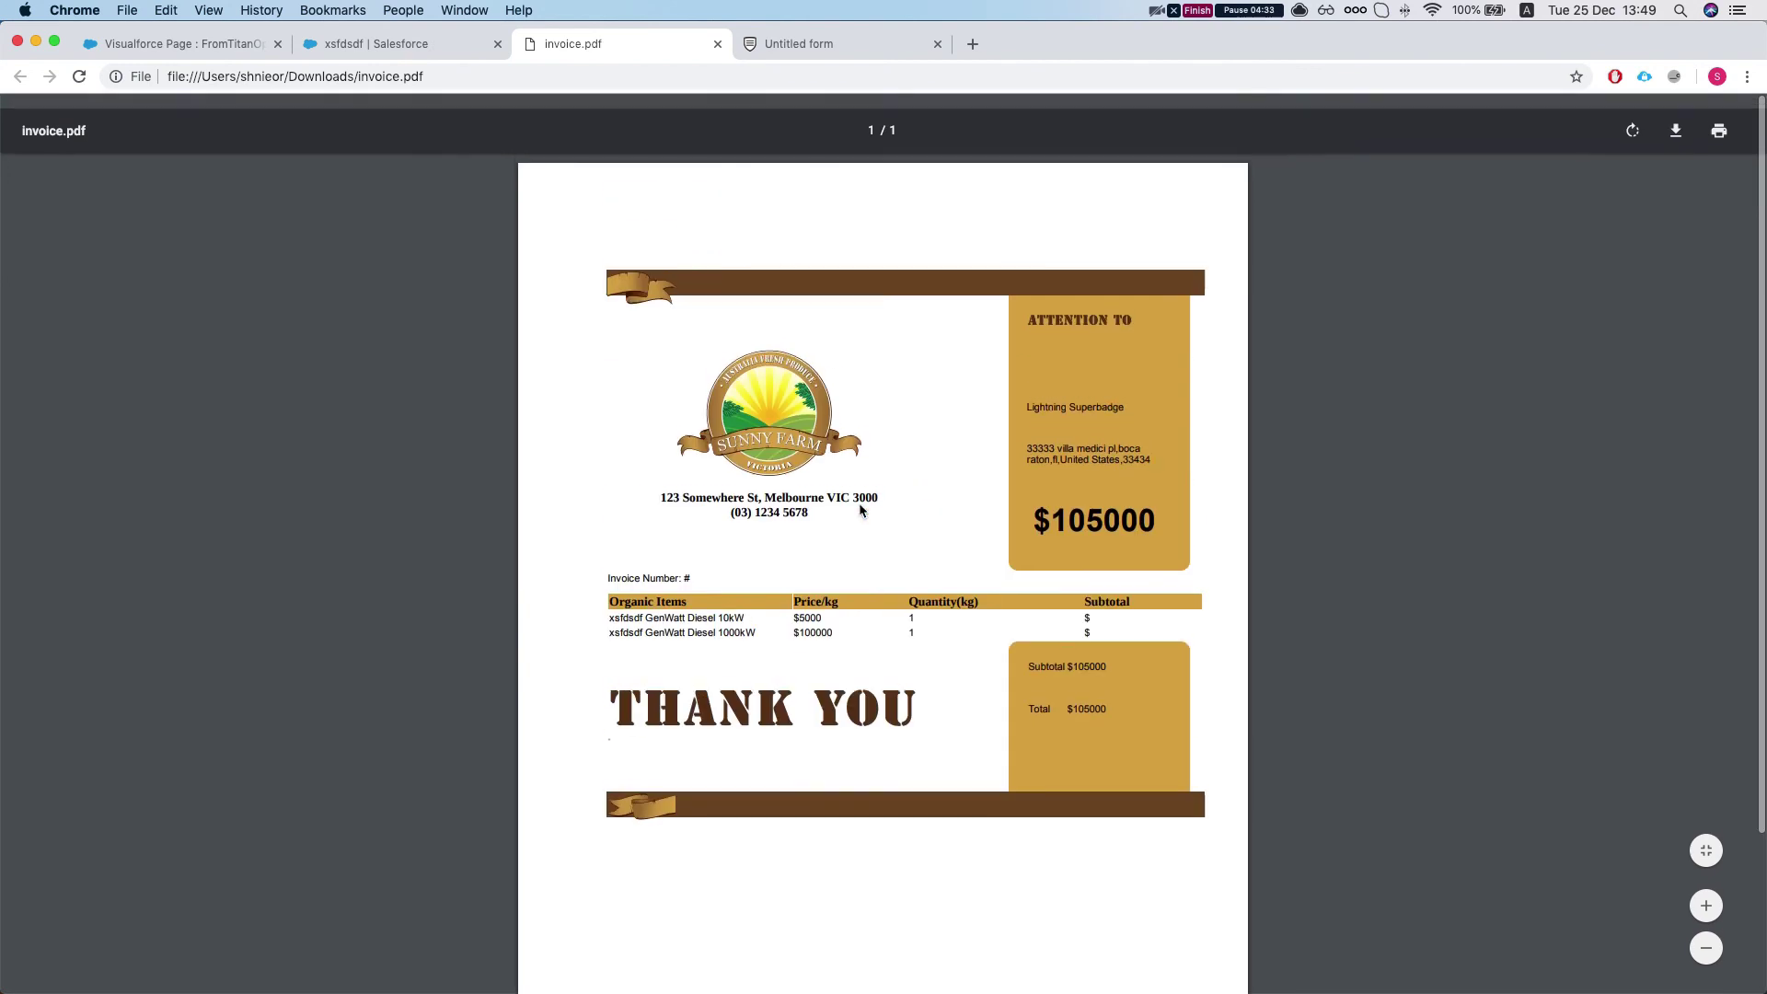
{"action": "left_click", "coordinate": [718, 43]}
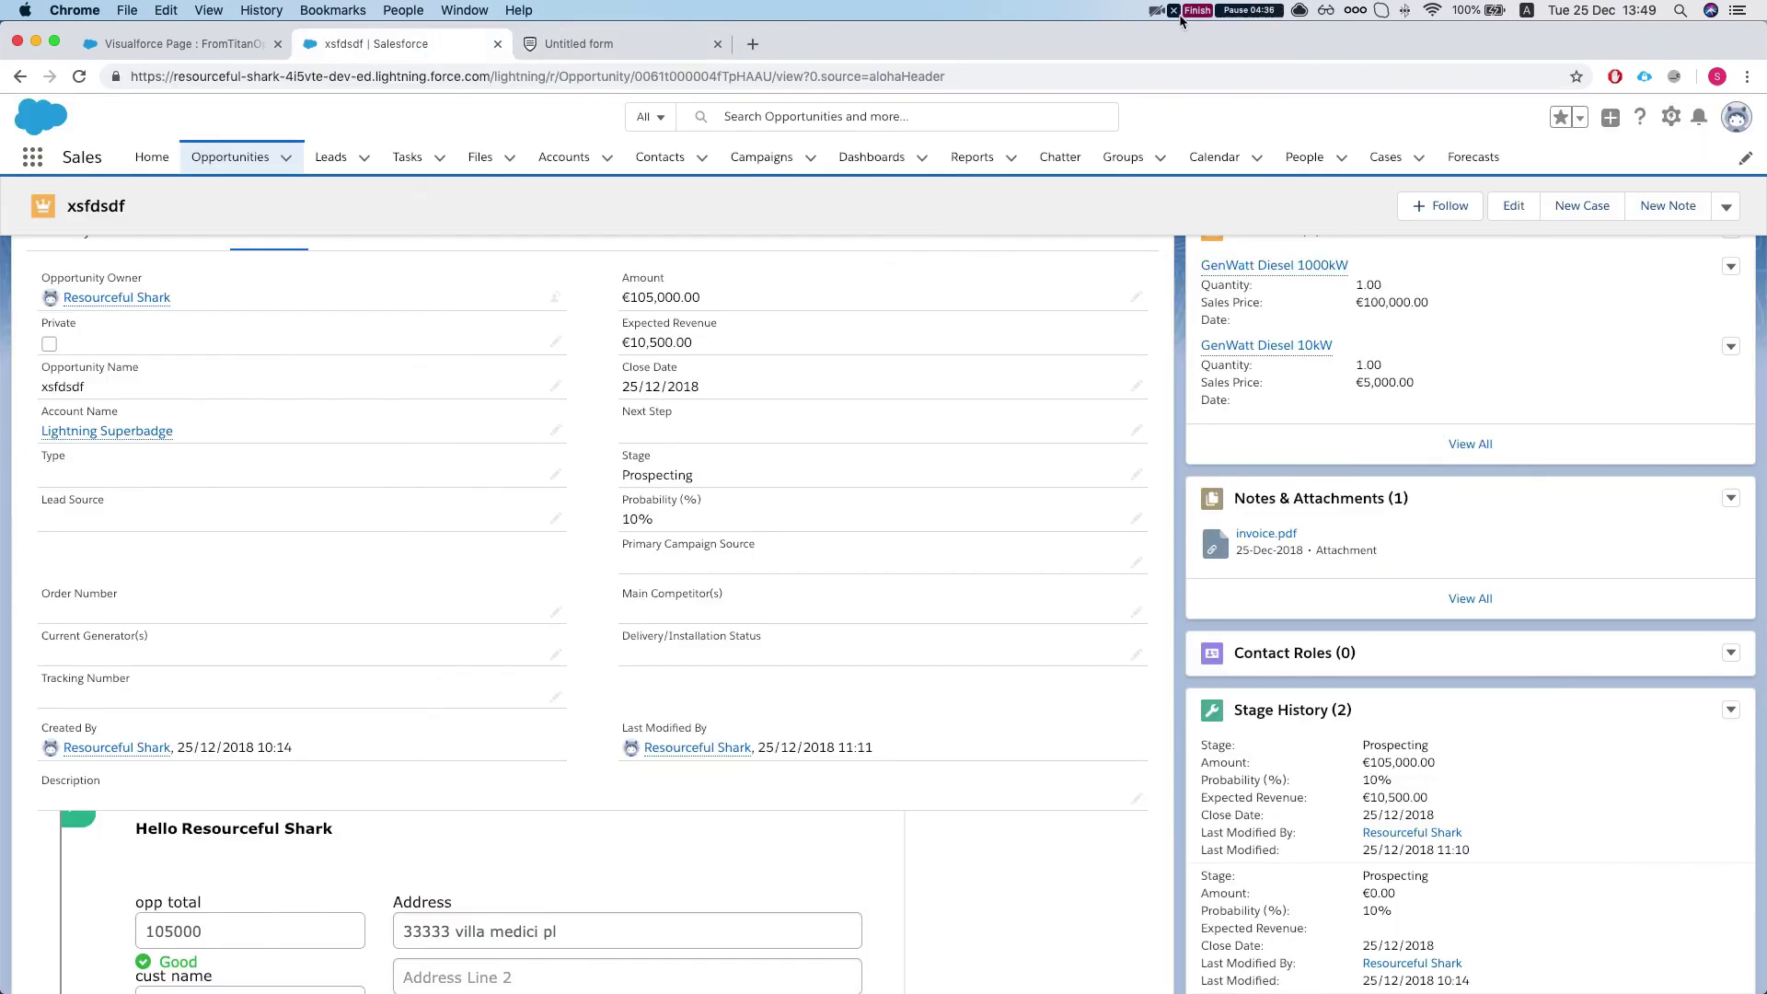